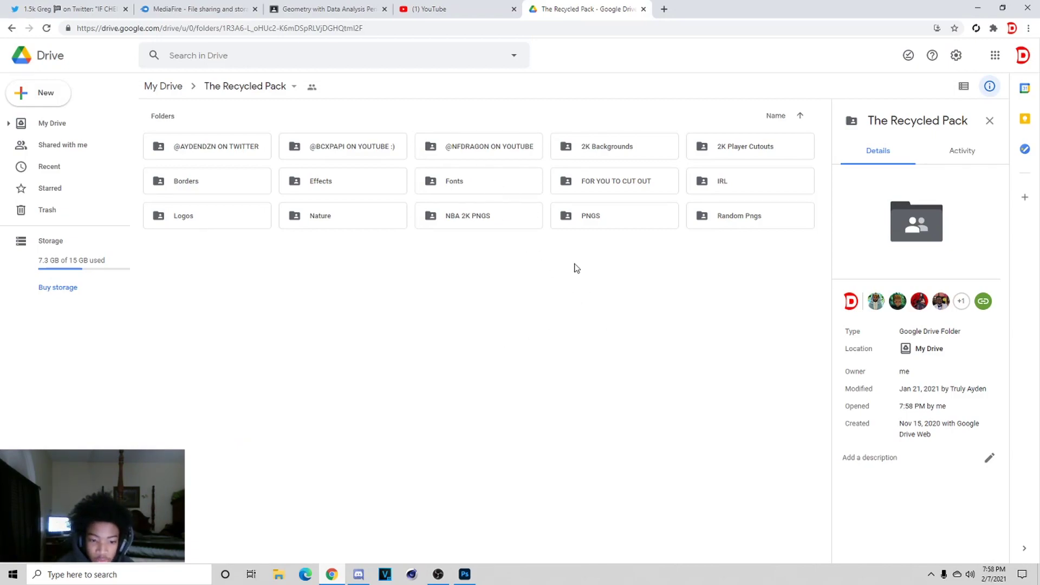
Step: In Google Drive, open NBA 2K PNGS > 2K21 Badges and scroll through the badge images
{"action": "left_click_drag", "start_coordinate": [525, 264], "coordinate": [791, 409]}
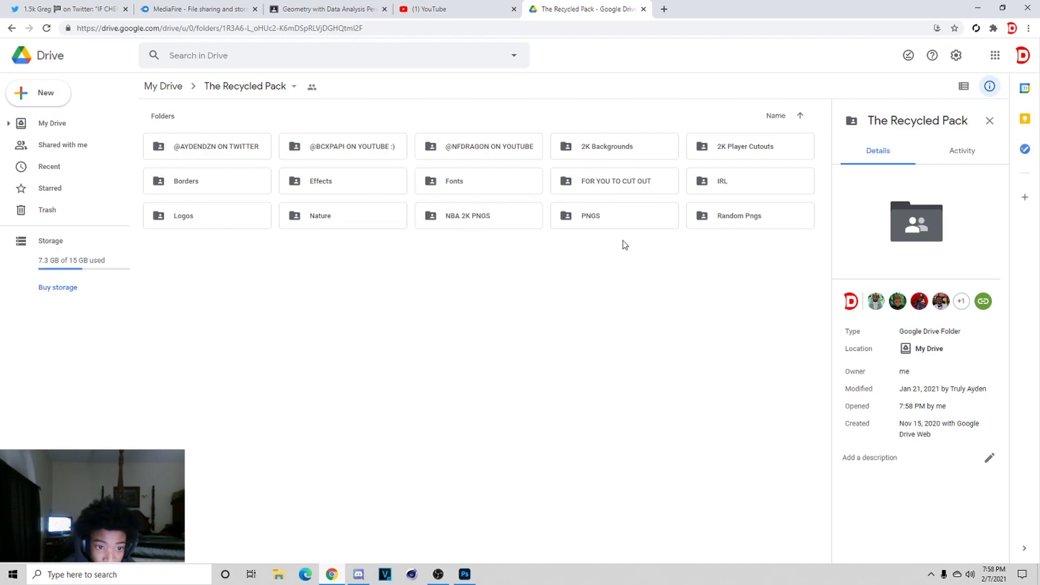
{"action": "double_click", "coordinate": [522, 215]}
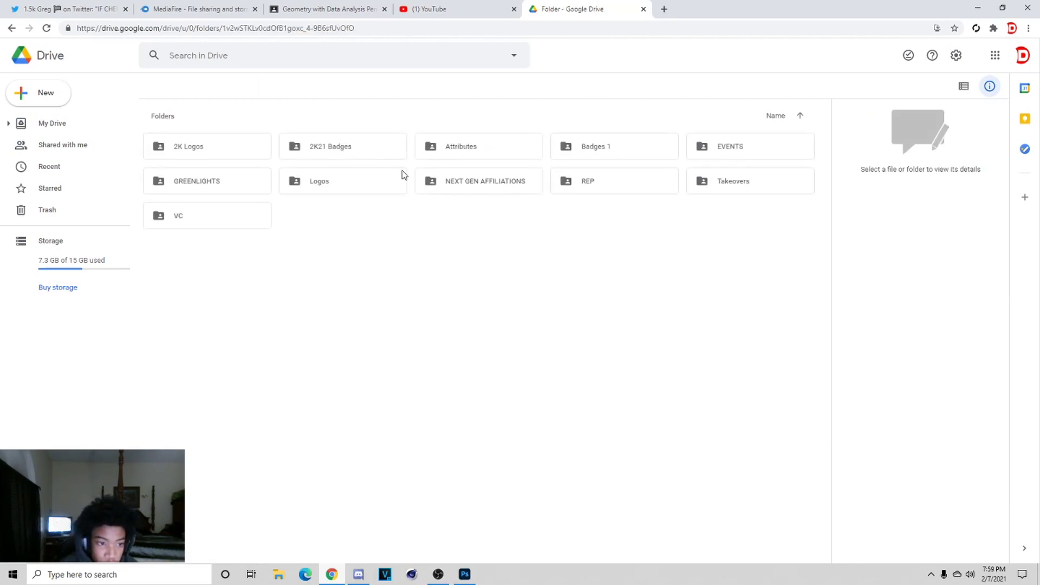
{"action": "double_click", "coordinate": [222, 149]}
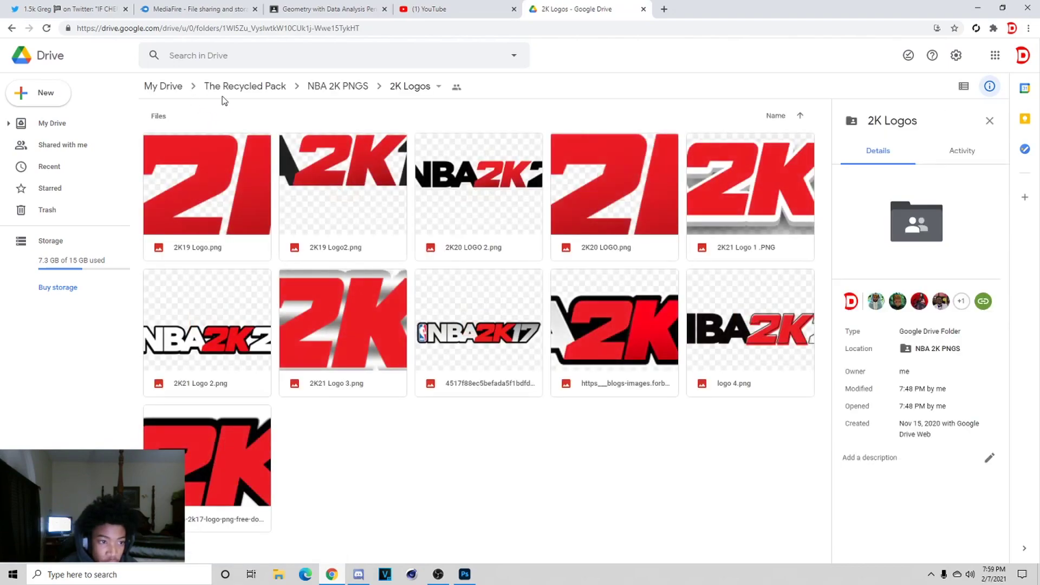
{"action": "left_click", "coordinate": [359, 96]}
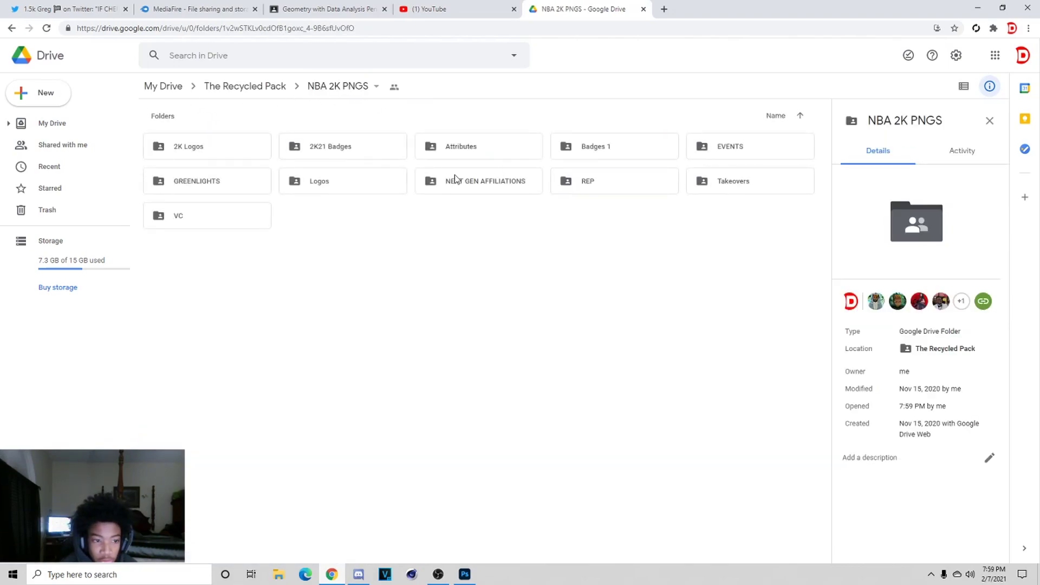
{"action": "double_click", "coordinate": [374, 144]}
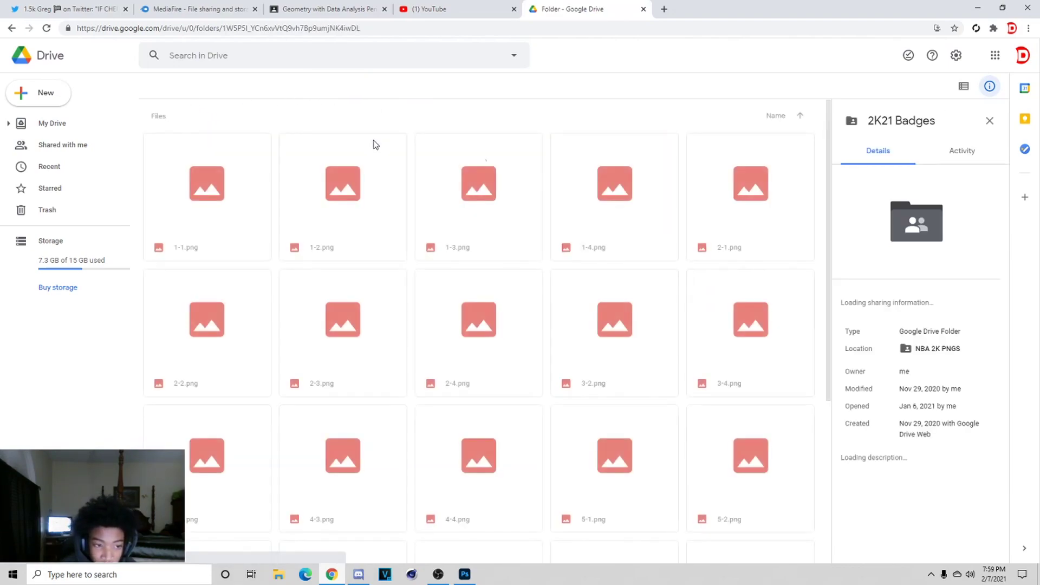
{"action": "scroll", "coordinate": [382, 137], "scroll_direction": "down", "scroll_amount": 5}
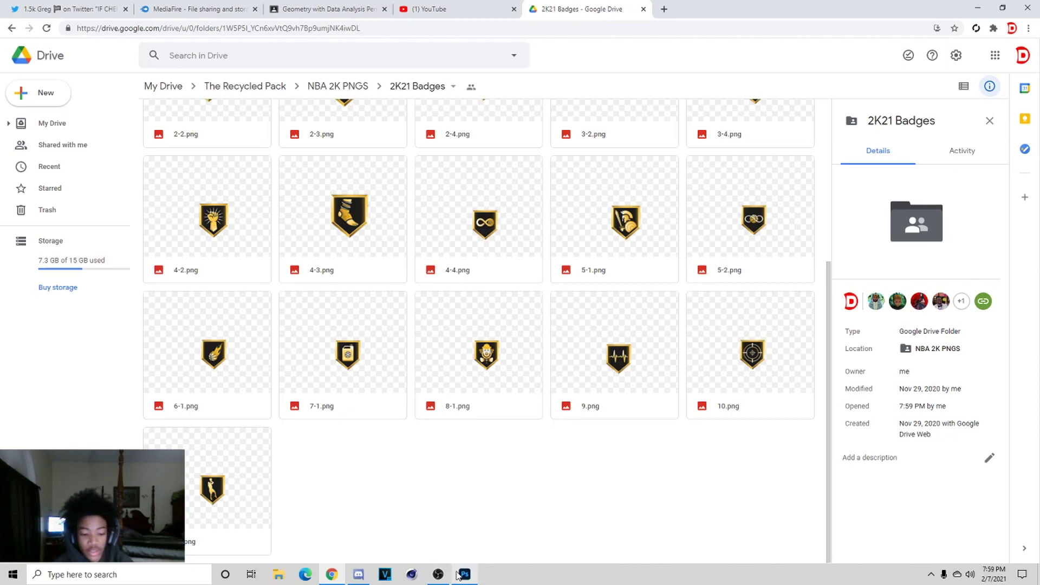
{"action": "key", "text": "ctrl+1"}
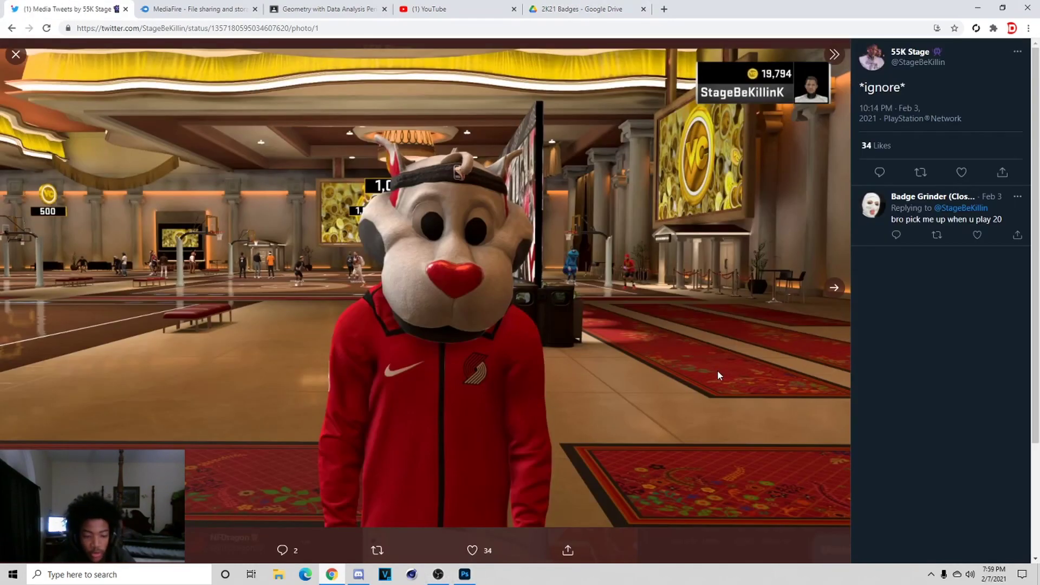
Step: Copy the tweet's photo of the mascot in the red jacket and return to Photoshop
{"action": "left_click", "coordinate": [699, 551]}
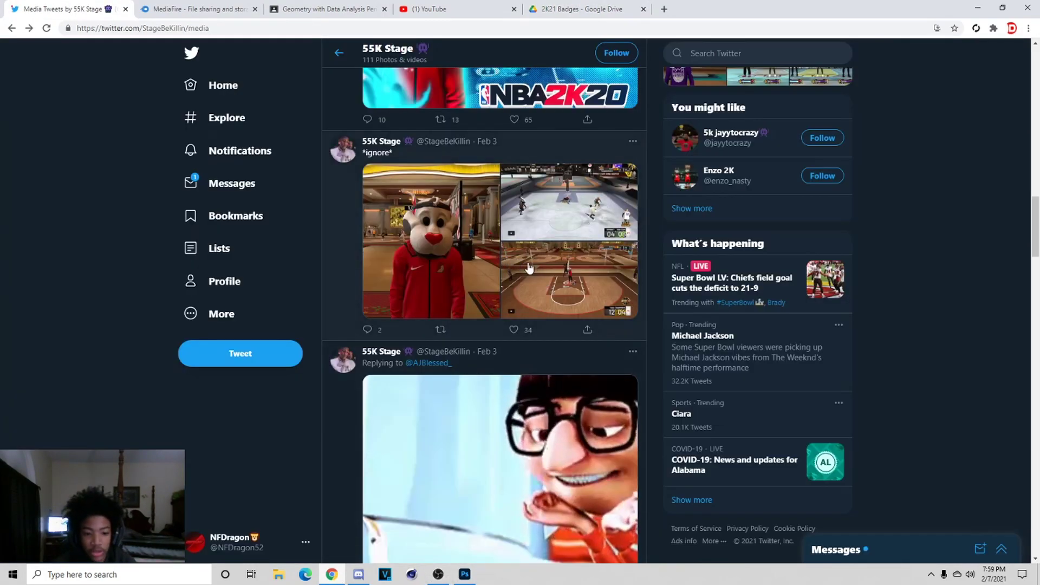
{"action": "left_click", "coordinate": [566, 271]}
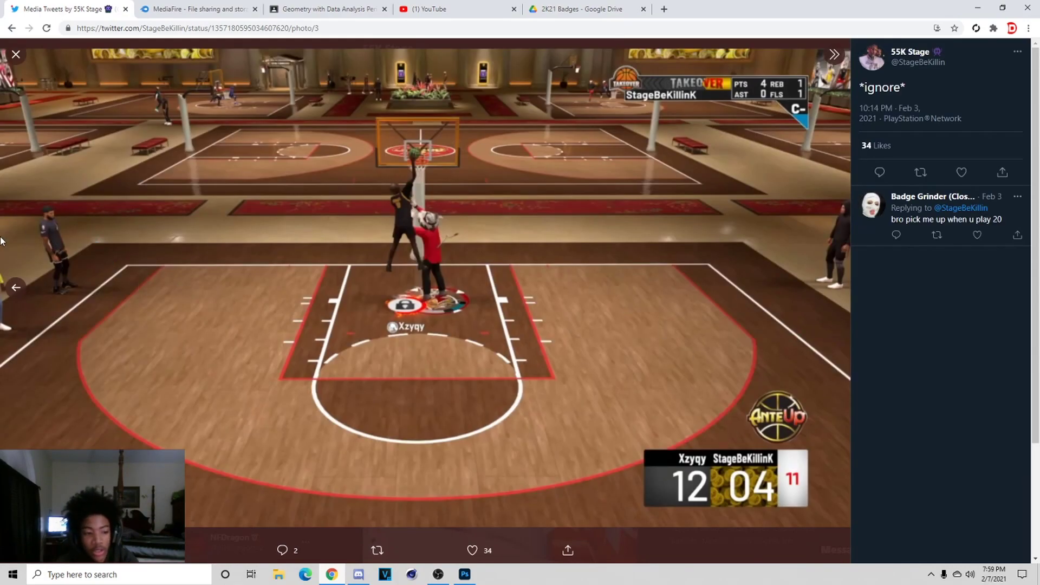
{"action": "left_click", "coordinate": [17, 287]}
{"action": "left_click", "coordinate": [17, 287]}
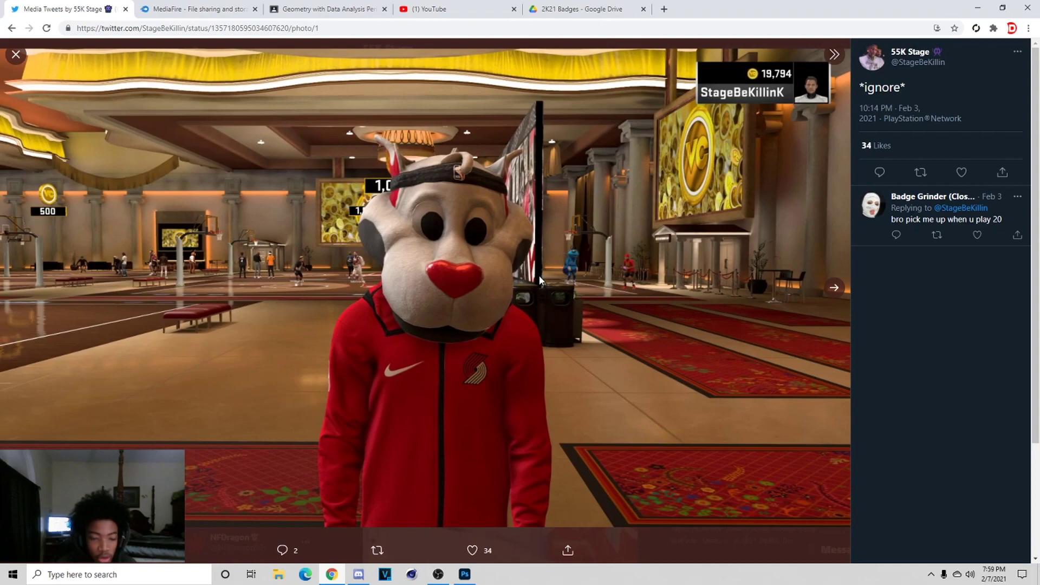
{"action": "right_click", "coordinate": [450, 290]}
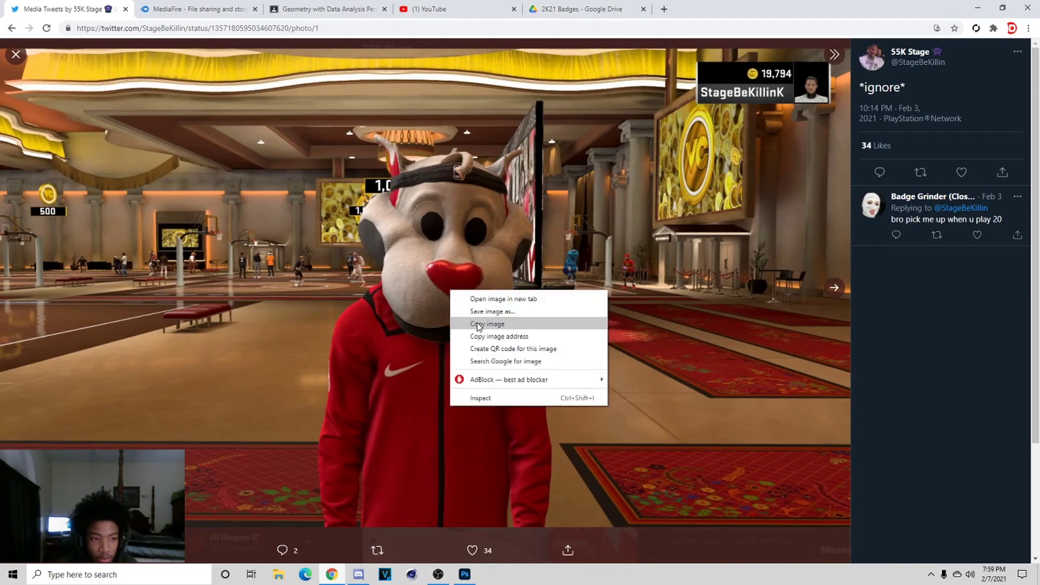
{"action": "left_click", "coordinate": [478, 324]}
{"action": "left_click", "coordinate": [465, 574]}
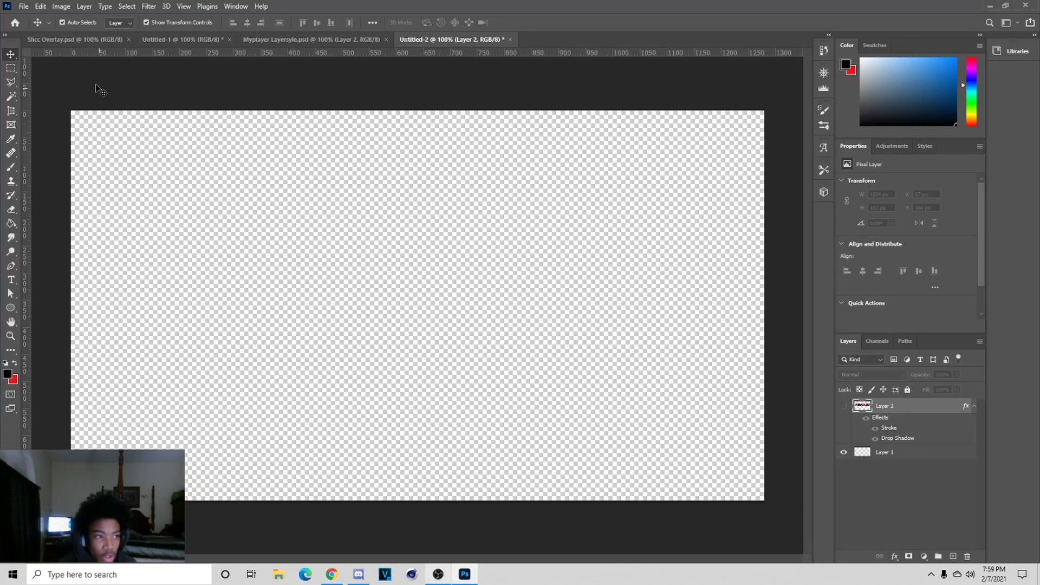
Step: Paste the mascot photo into Untitled-2 and align it with the canvas's right edge
{"action": "left_click", "coordinate": [43, 6]}
{"action": "left_click", "coordinate": [88, 102]}
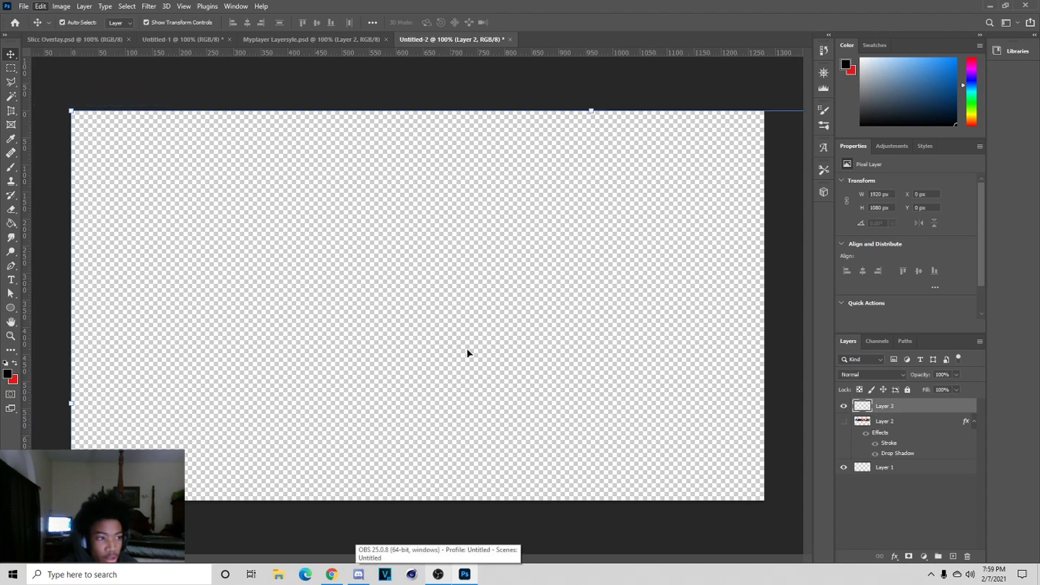
{"action": "left_click_drag", "start_coordinate": [455, 336], "coordinate": [167, 278]}
Step: Create a new document from the 1280 x 720 px preset
{"action": "left_click", "coordinate": [22, 6]}
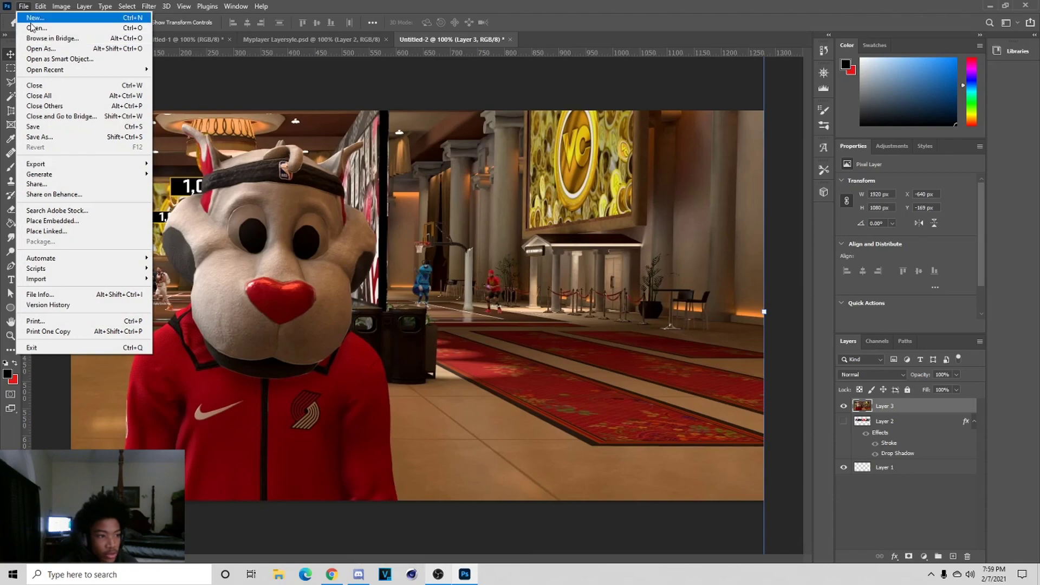
{"action": "left_click", "coordinate": [35, 17]}
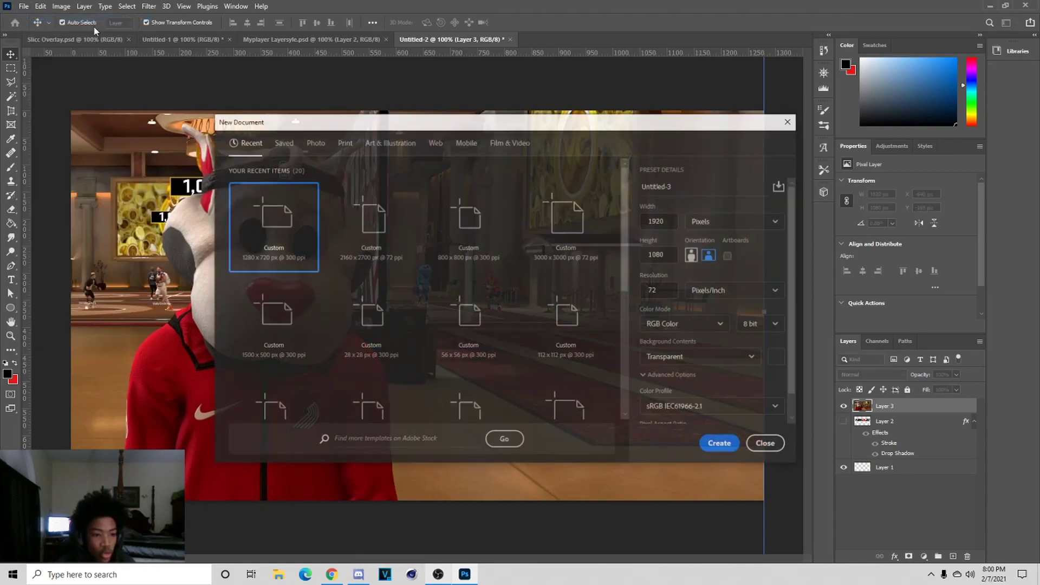
{"action": "left_click", "coordinate": [360, 260]}
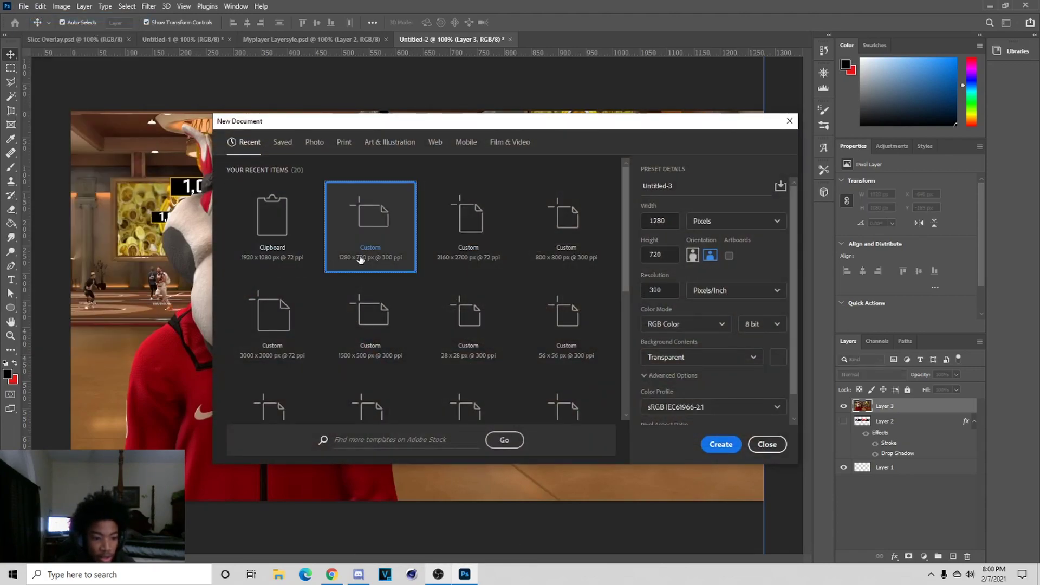
{"action": "left_click", "coordinate": [710, 443]}
Step: Paste the mascot photo into Untitled-3 as Layer 1, cancel the stray crop, and zoom to fit
{"action": "left_click", "coordinate": [457, 41]}
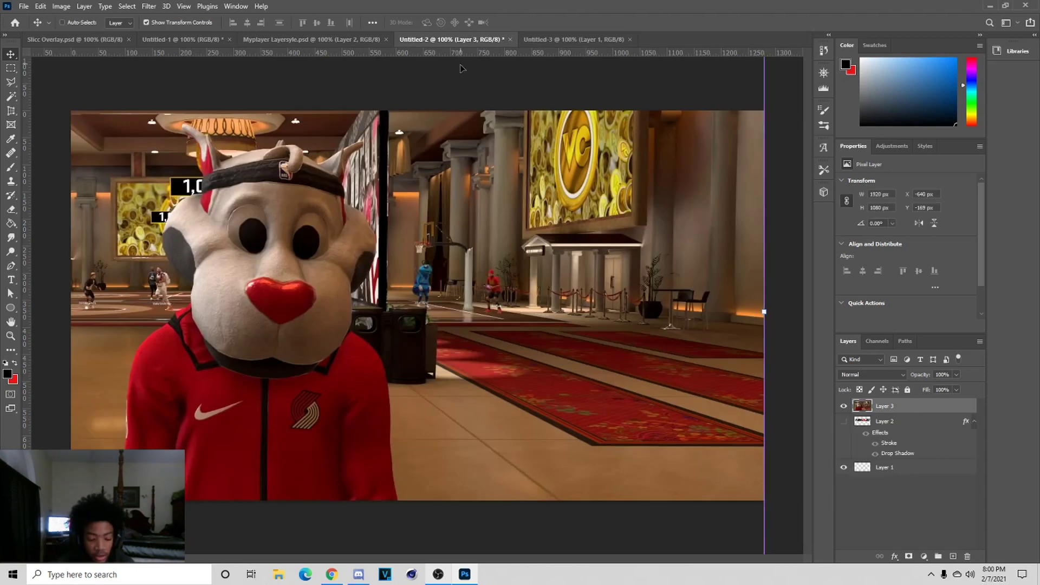
{"action": "left_click", "coordinate": [576, 40]}
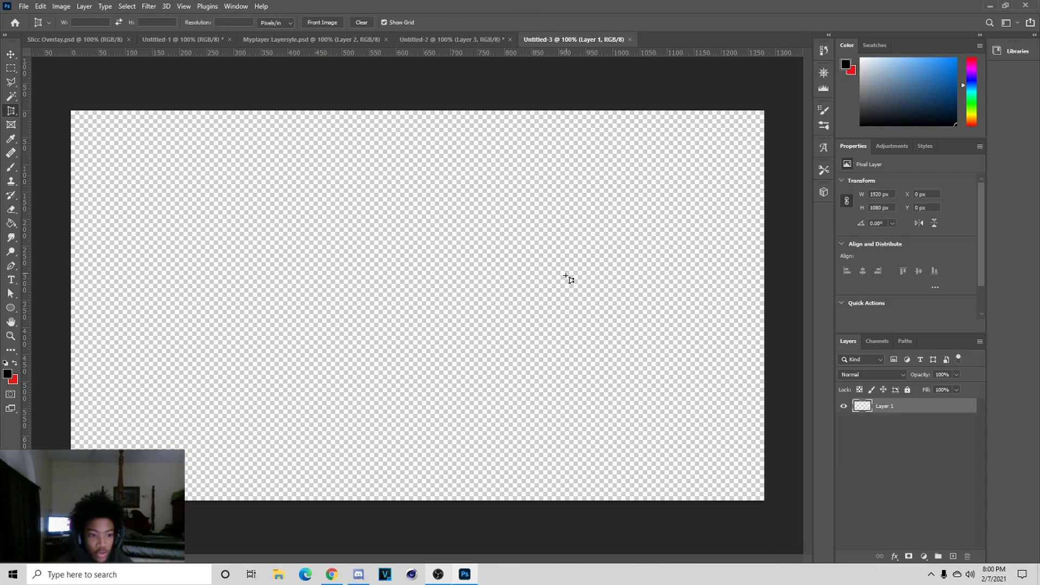
{"action": "key", "text": "ctrl+v"}
{"action": "key", "text": "c"}
{"action": "left_click_drag", "start_coordinate": [355, 213], "coordinate": [162, 133]}
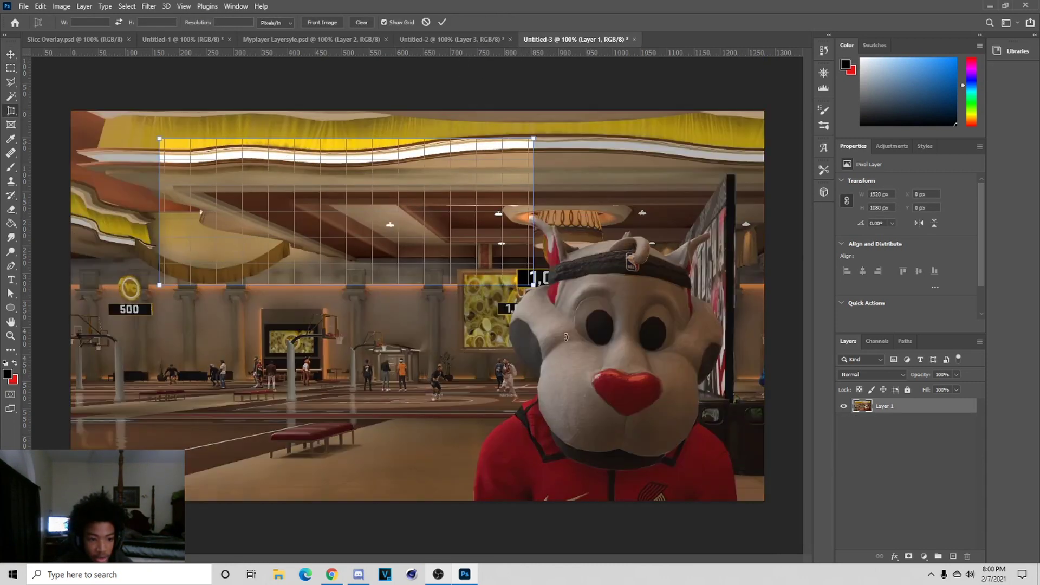
{"action": "left_click", "coordinate": [426, 22]}
{"action": "key", "text": "v"}
{"action": "key", "text": "ctrl+minus"}
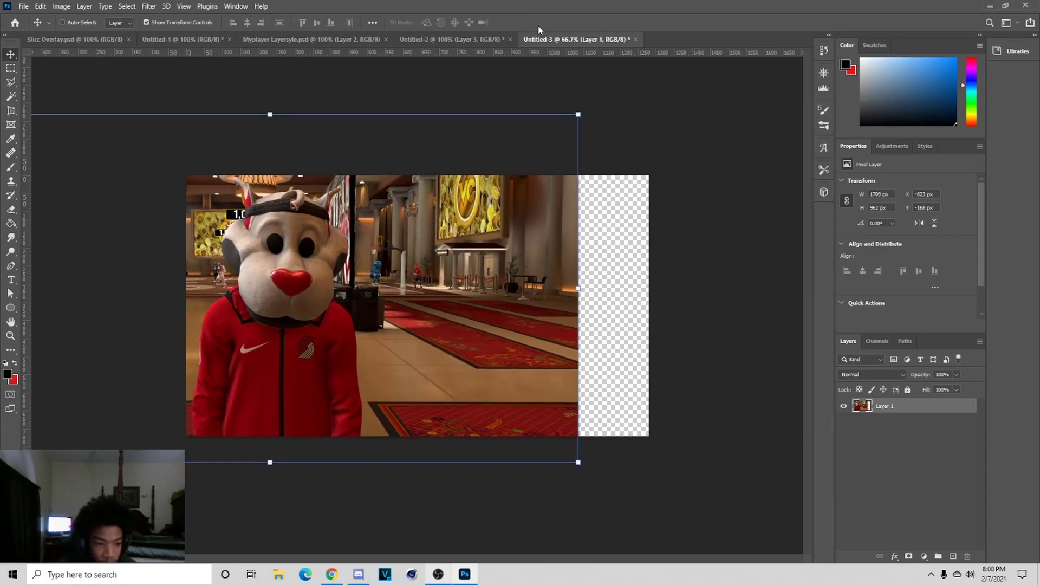
{"action": "key", "text": "ctrl+minus"}
{"action": "key", "text": "ctrl+plus"}
{"action": "key", "text": "ctrl+plus"}
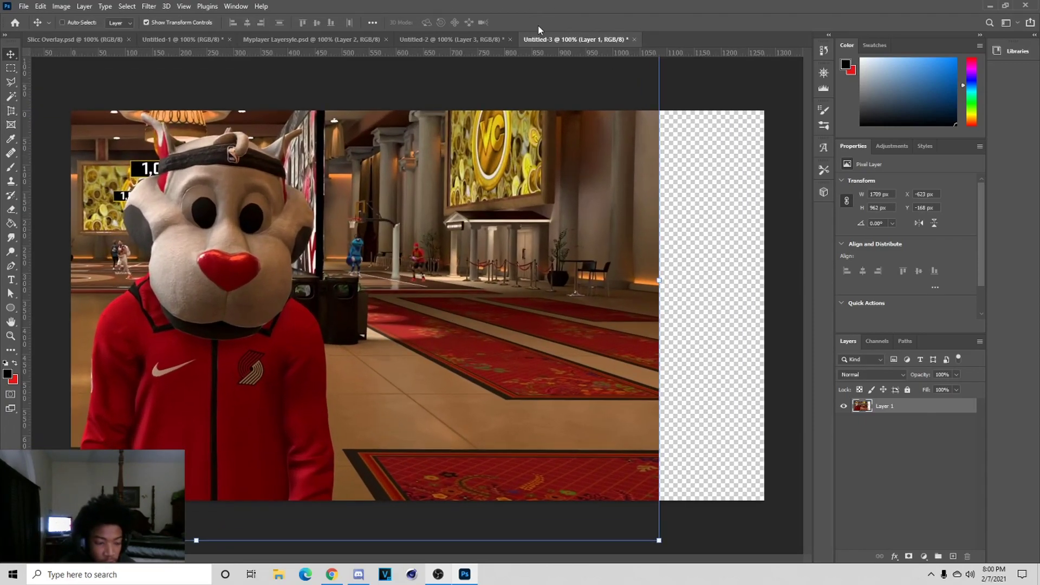
{"action": "key", "text": "p"}
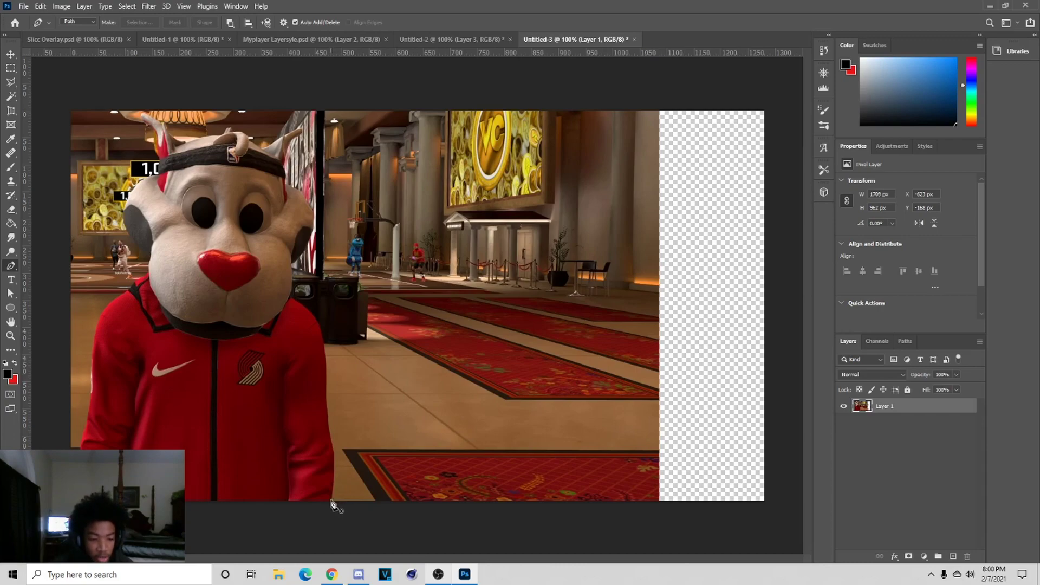
Step: Start the Pen path at the jacket's bottom right and trace up to the right cheek
{"action": "left_click", "coordinate": [331, 499]}
{"action": "left_click", "coordinate": [334, 466]}
{"action": "left_click", "coordinate": [332, 446]}
{"action": "left_click", "coordinate": [328, 419]}
{"action": "left_click", "coordinate": [326, 398]}
{"action": "left_click", "coordinate": [329, 355]}
{"action": "left_click", "coordinate": [319, 327]}
{"action": "left_click", "coordinate": [311, 299]}
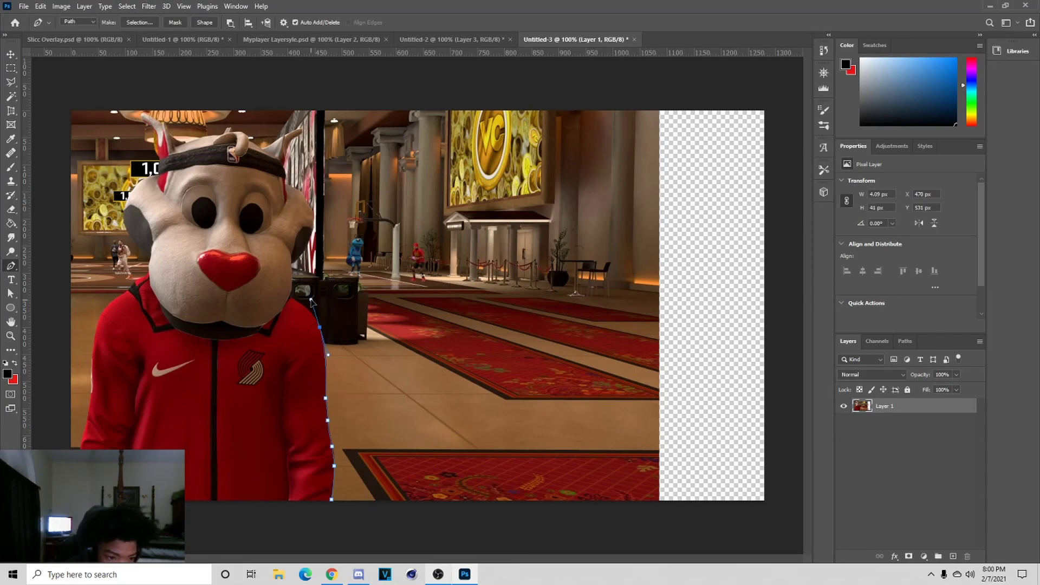
{"action": "key", "text": "ctrl+plus"}
{"action": "key", "text": "ctrl+plus"}
{"action": "left_click", "coordinate": [290, 293]}
{"action": "left_click", "coordinate": [291, 286]}
{"action": "left_click", "coordinate": [291, 259]}
{"action": "scroll", "coordinate": [546, 309], "scroll_direction": "up", "scroll_amount": 5}
{"action": "left_click", "coordinate": [301, 250]}
{"action": "left_click", "coordinate": [308, 235]}
{"action": "left_click", "coordinate": [311, 227]}
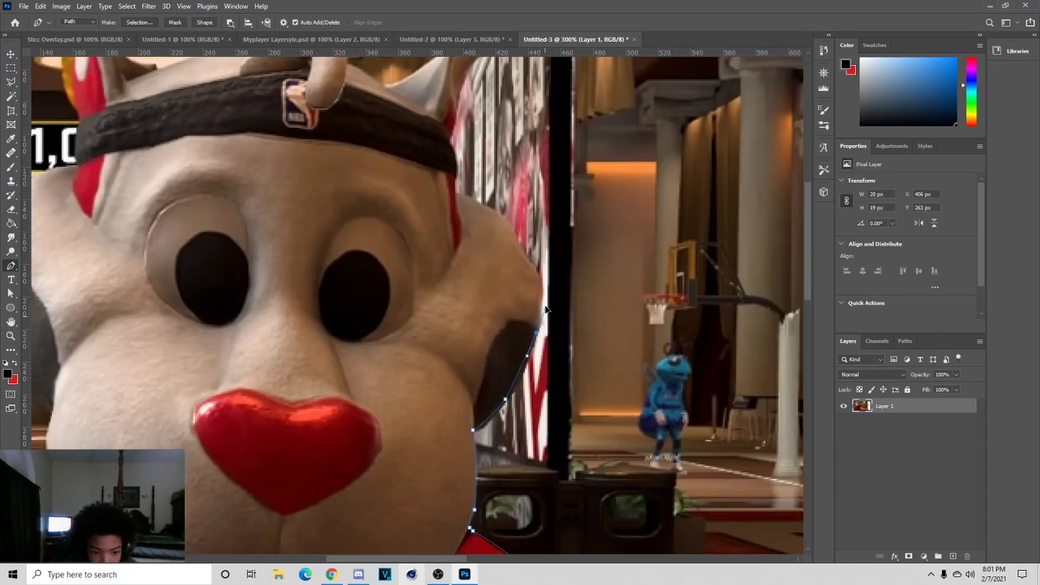
Step: Continue the path past the headband, around the right horn and across the top of the head
{"action": "left_click", "coordinate": [539, 298]}
{"action": "left_click", "coordinate": [536, 269]}
{"action": "scroll", "coordinate": [537, 269], "scroll_direction": "up", "scroll_amount": 5}
{"action": "left_click", "coordinate": [449, 275]}
{"action": "left_click", "coordinate": [459, 226]}
{"action": "scroll", "coordinate": [450, 222], "scroll_direction": "up", "scroll_amount": 1}
{"action": "left_click", "coordinate": [500, 188]}
{"action": "left_click", "coordinate": [491, 171]}
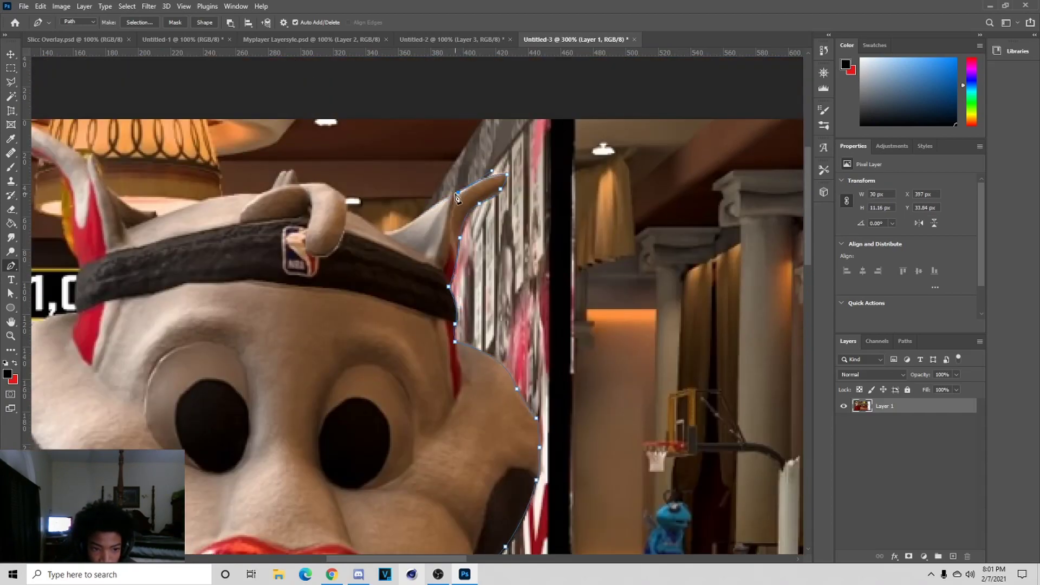
{"action": "left_click", "coordinate": [447, 196]}
{"action": "left_click", "coordinate": [413, 221]}
{"action": "left_click", "coordinate": [390, 232]}
{"action": "left_click", "coordinate": [368, 221]}
Step: Trace around the small horn and the left horn
{"action": "left_click", "coordinate": [346, 211]}
{"action": "left_click", "coordinate": [325, 184]}
{"action": "left_click", "coordinate": [312, 184]}
{"action": "left_click", "coordinate": [289, 185]}
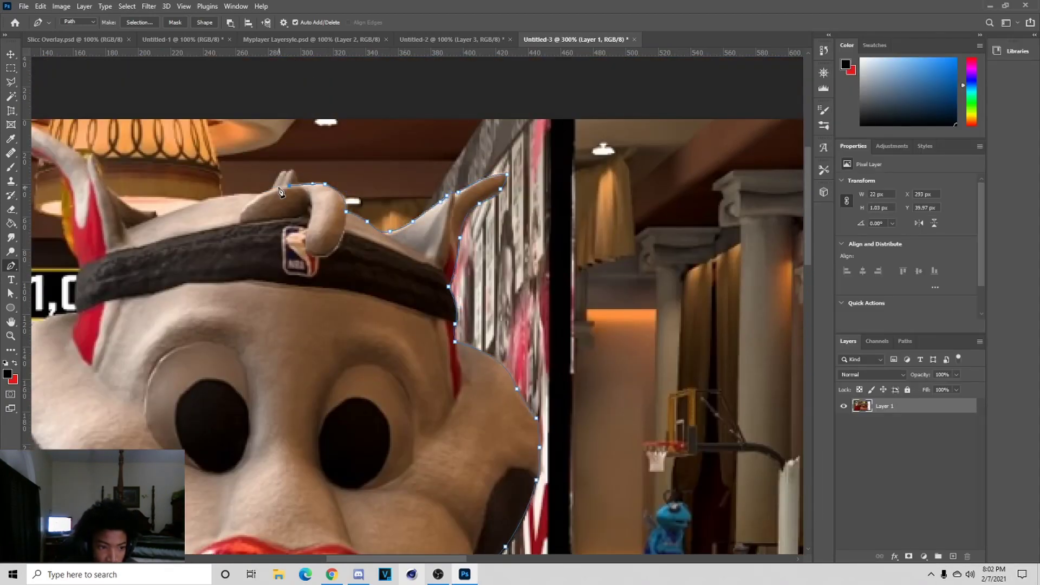
{"action": "left_click", "coordinate": [257, 193]}
{"action": "left_click", "coordinate": [158, 216]}
{"action": "left_click_drag", "start_coordinate": [158, 216], "coordinate": [395, 260]}
{"action": "left_click", "coordinate": [362, 249]}
{"action": "left_click", "coordinate": [343, 229]}
{"action": "left_click", "coordinate": [330, 209]}
{"action": "left_click", "coordinate": [262, 171]}
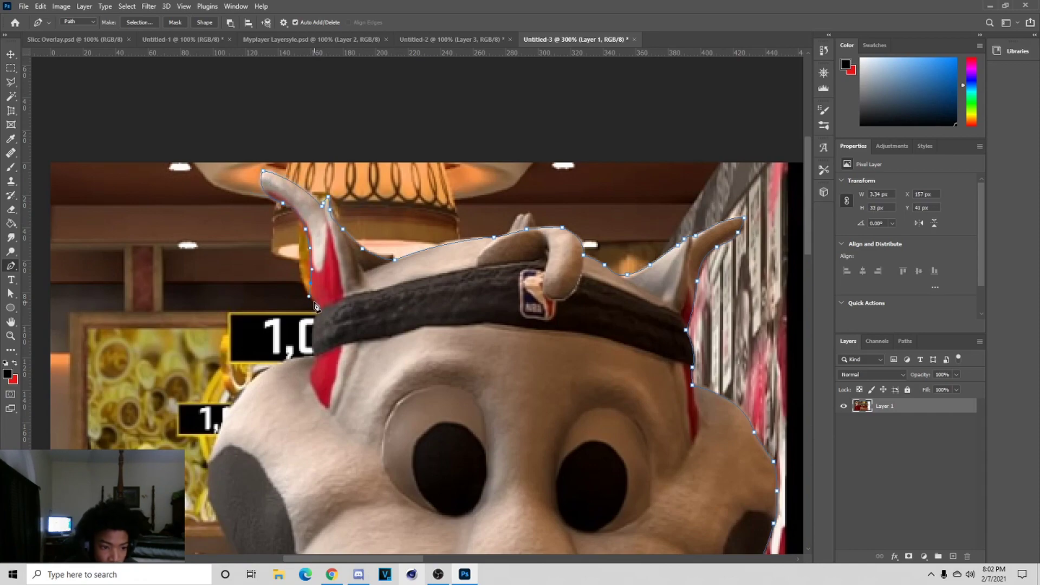
Step: Trace down the left side of the head, cheek, shoulder and arm, then zoom back out
{"action": "left_click", "coordinate": [313, 331]}
{"action": "left_click", "coordinate": [313, 350]}
{"action": "scroll", "coordinate": [313, 350], "scroll_direction": "down", "scroll_amount": 2}
{"action": "left_click", "coordinate": [269, 314]}
{"action": "scroll", "coordinate": [269, 315], "scroll_direction": "down", "scroll_amount": 2}
{"action": "left_click", "coordinate": [215, 335]}
{"action": "scroll", "coordinate": [214, 336], "scroll_direction": "down", "scroll_amount": 4}
{"action": "left_click", "coordinate": [285, 384]}
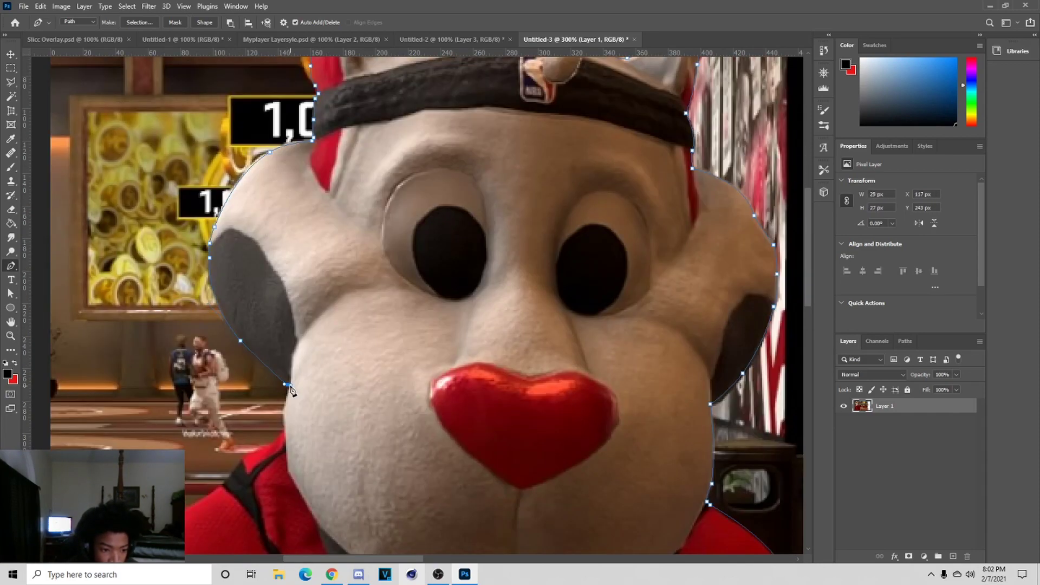
{"action": "scroll", "coordinate": [289, 390], "scroll_direction": "down", "scroll_amount": 2}
{"action": "left_click", "coordinate": [187, 439]}
{"action": "scroll", "coordinate": [187, 439], "scroll_direction": "down", "scroll_amount": 8}
{"action": "left_click", "coordinate": [133, 275]}
{"action": "left_click", "coordinate": [119, 345]}
{"action": "scroll", "coordinate": [119, 345], "scroll_direction": "down", "scroll_amount": 5}
{"action": "left_click", "coordinate": [110, 314]}
{"action": "left_click", "coordinate": [111, 338]}
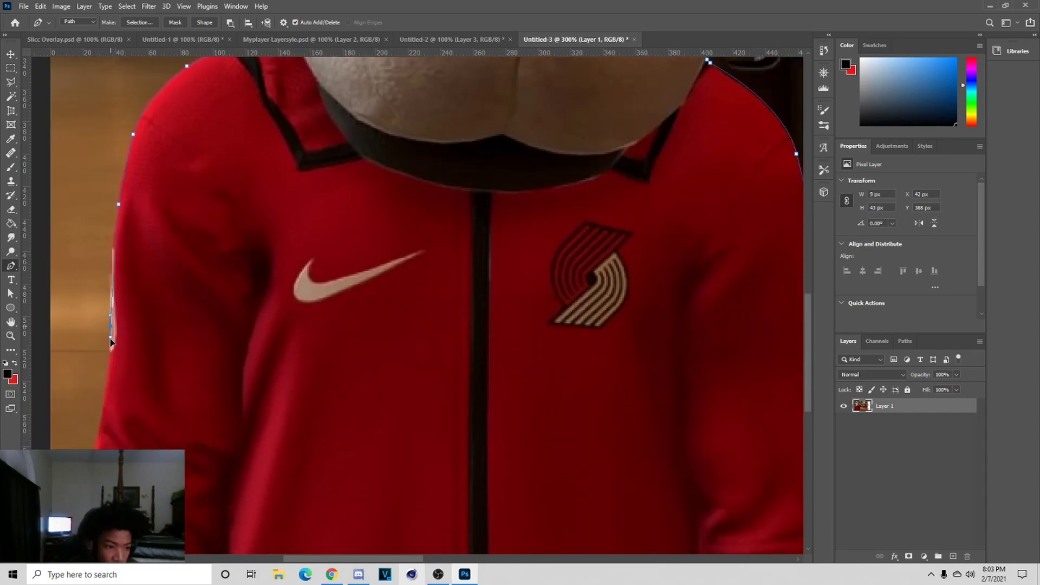
{"action": "left_click", "coordinate": [110, 376]}
{"action": "scroll", "coordinate": [110, 380], "scroll_direction": "down", "scroll_amount": 4}
{"action": "key", "text": "ctrl+minus"}
{"action": "key", "text": "ctrl+minus"}
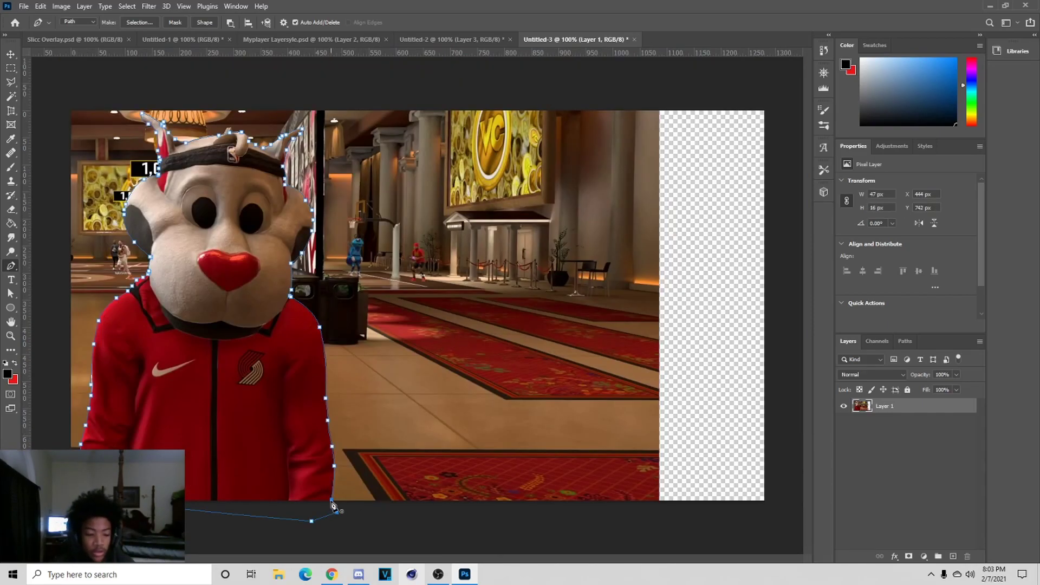
Step: Close the mascot path and convert it into a selection
{"action": "left_click", "coordinate": [333, 503]}
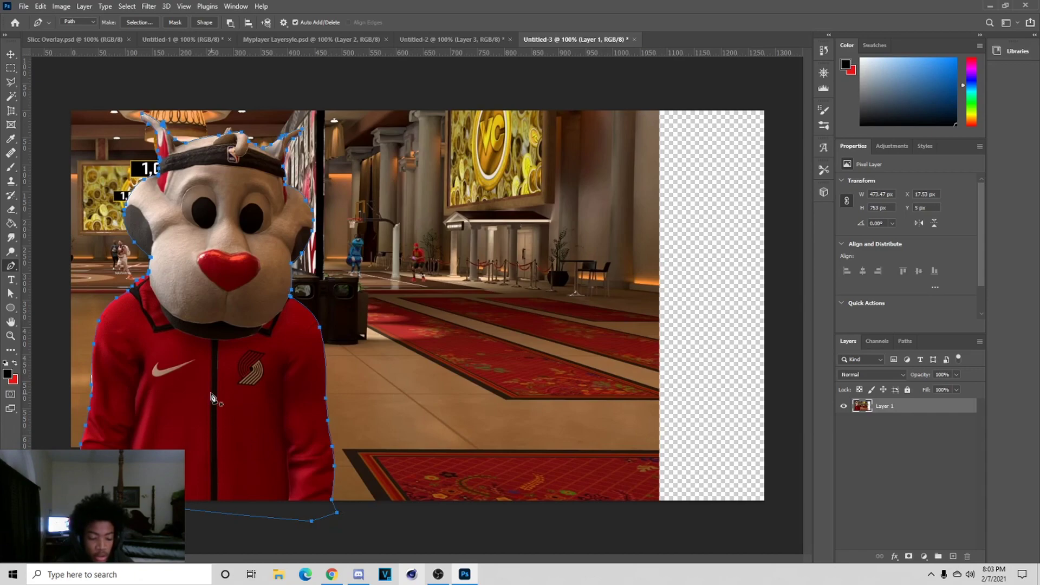
{"action": "right_click", "coordinate": [245, 146]}
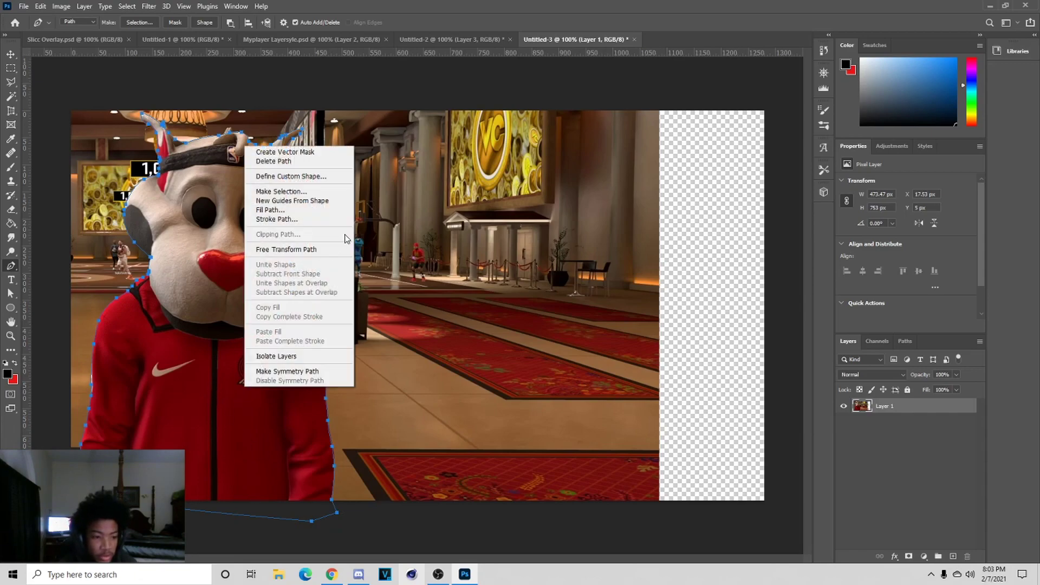
{"action": "left_click", "coordinate": [304, 191]}
{"action": "key", "text": "Return"}
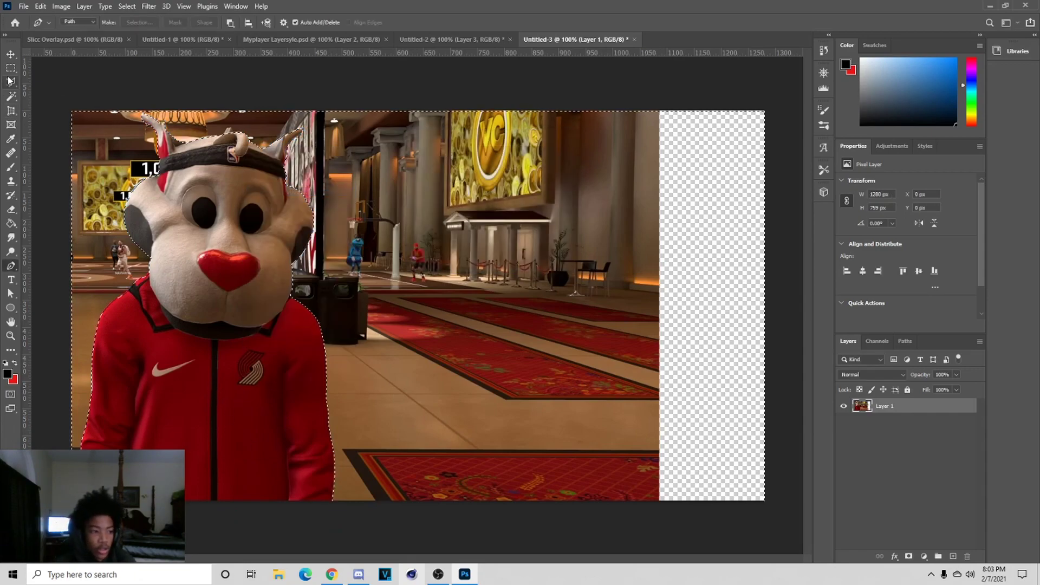
Step: Copy the selected mascot onto Layer 2 and hide the casino background Layer 1
{"action": "left_click", "coordinate": [11, 82]}
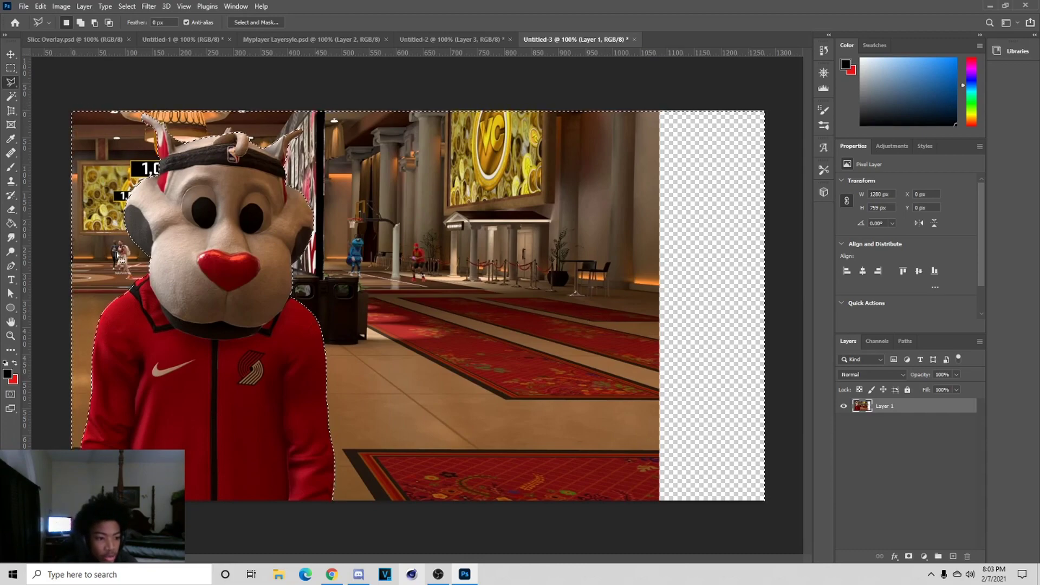
{"action": "right_click", "coordinate": [286, 329]}
{"action": "left_click", "coordinate": [318, 345]}
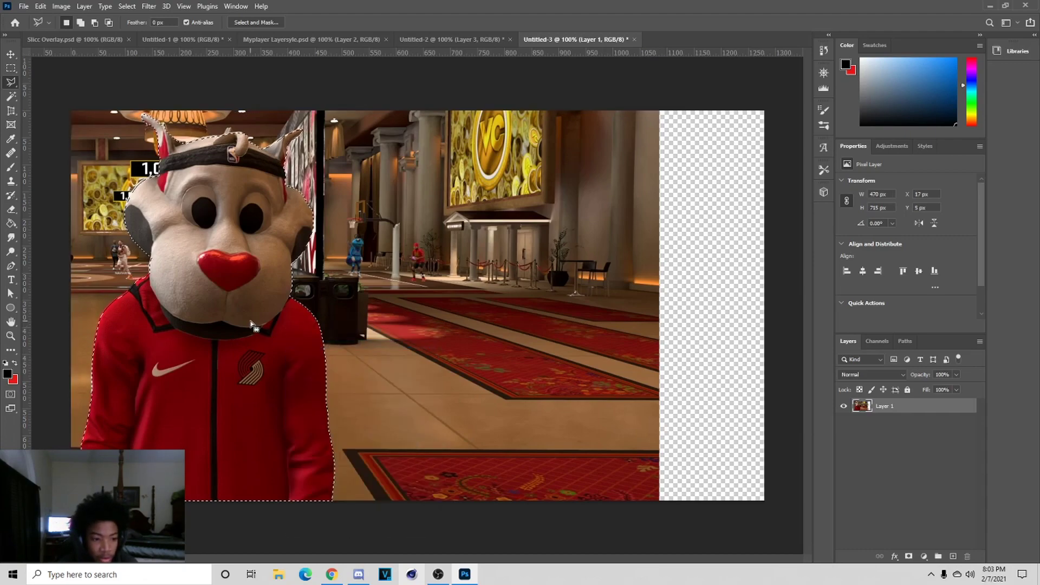
{"action": "key", "text": "ctrl+j"}
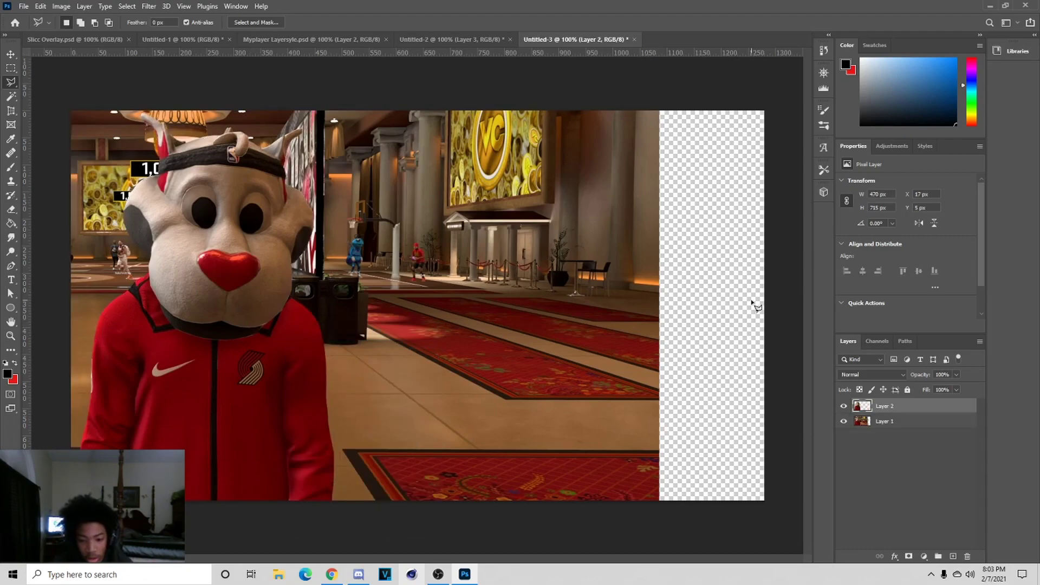
{"action": "left_click", "coordinate": [842, 421]}
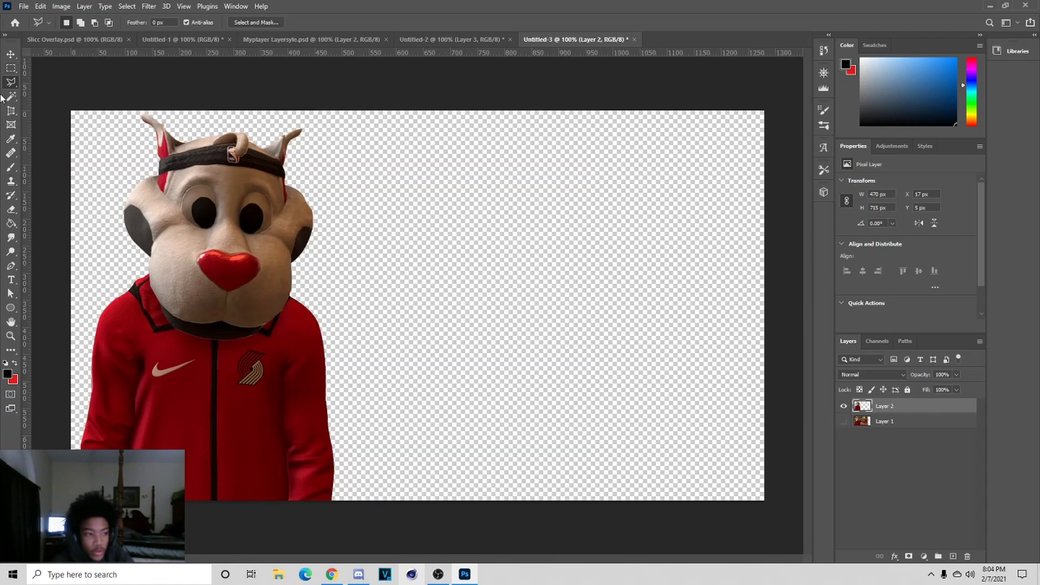
{"action": "left_click", "coordinate": [10, 54]}
Step: Copy the player layer's glow style in Myplayer Layersyle.psd, then return to Untitled-3's Layer 2
{"action": "left_click_drag", "start_coordinate": [259, 165], "coordinate": [281, 40]}
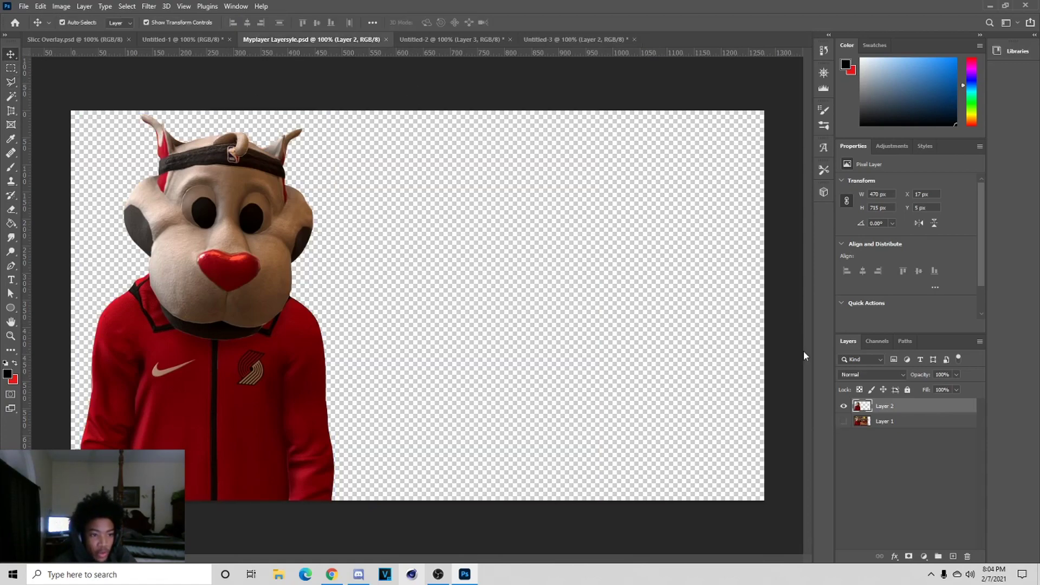
{"action": "right_click", "coordinate": [931, 405]}
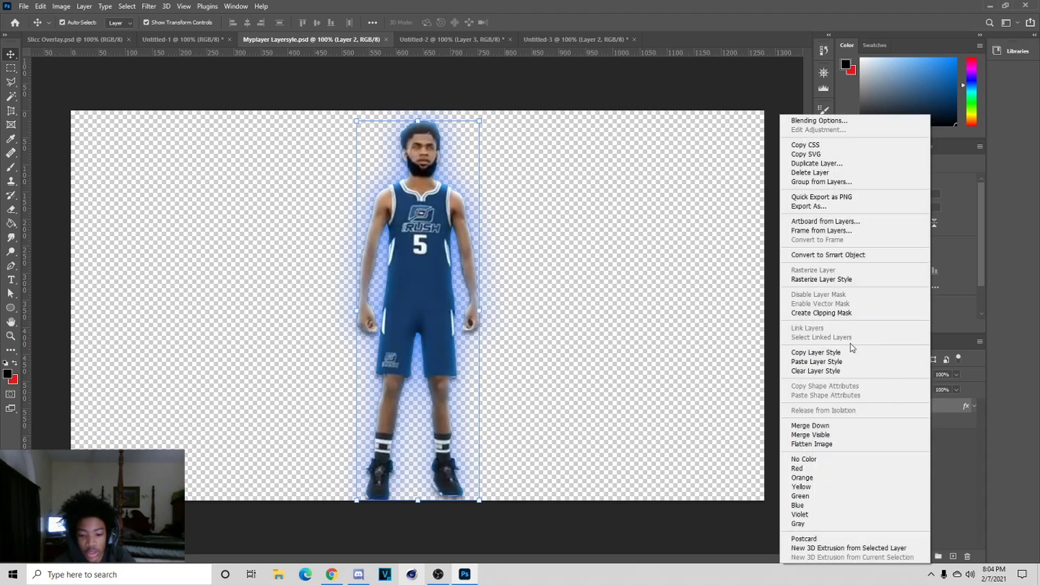
{"action": "left_click", "coordinate": [853, 351]}
{"action": "left_click", "coordinate": [562, 40]}
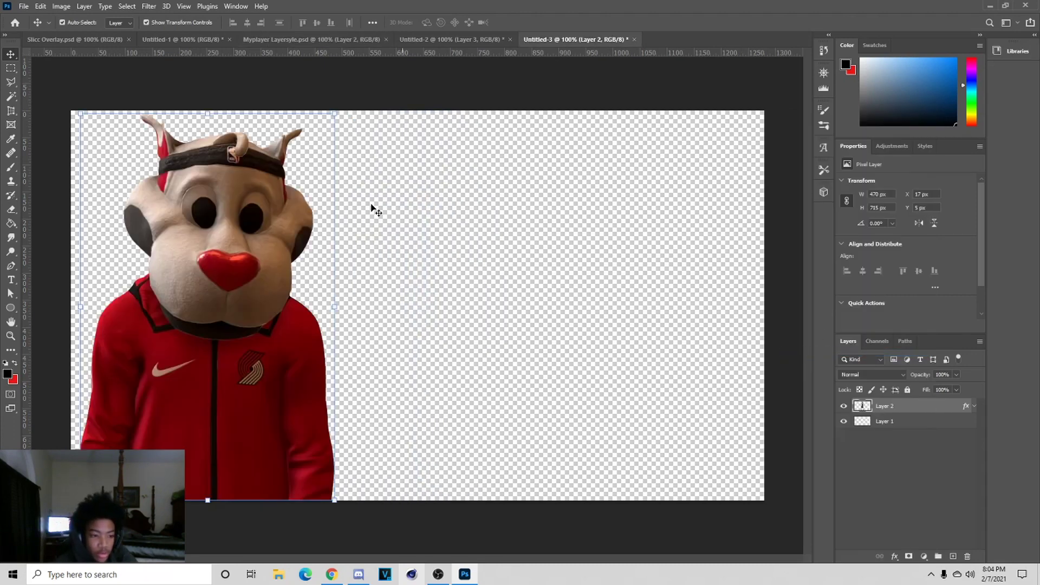
{"action": "right_click", "coordinate": [896, 407]}
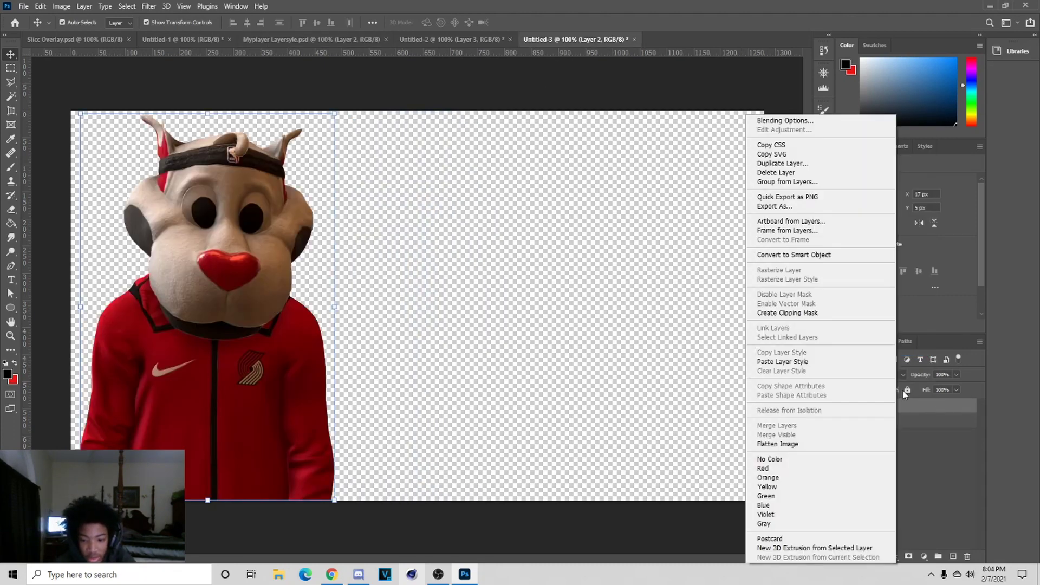
Step: Paste the glow style onto Layer 2 and change its Outer Glow colour from blue to red
{"action": "left_click", "coordinate": [836, 363]}
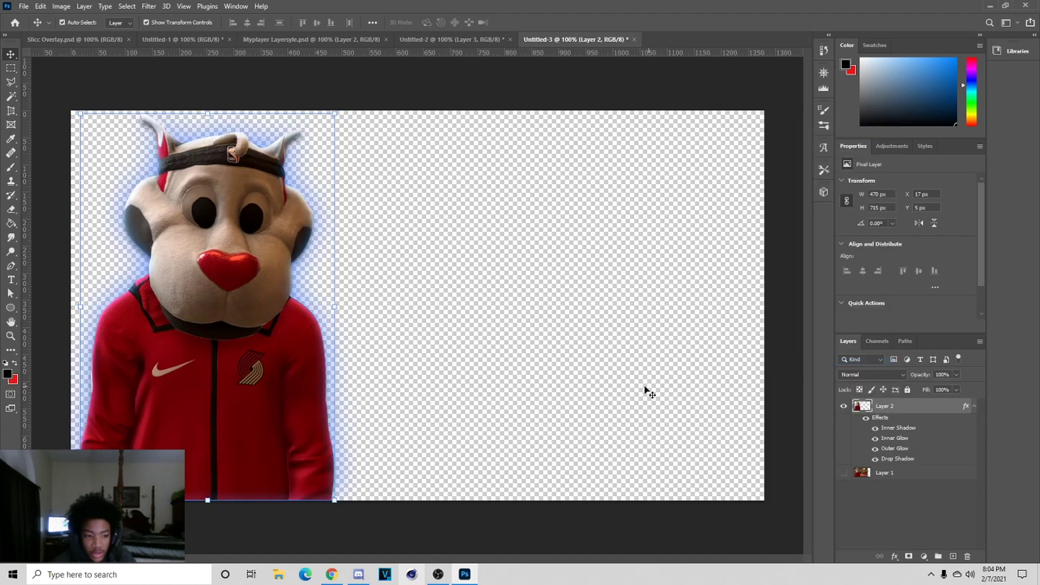
{"action": "right_click", "coordinate": [907, 413]}
{"action": "left_click", "coordinate": [818, 121]}
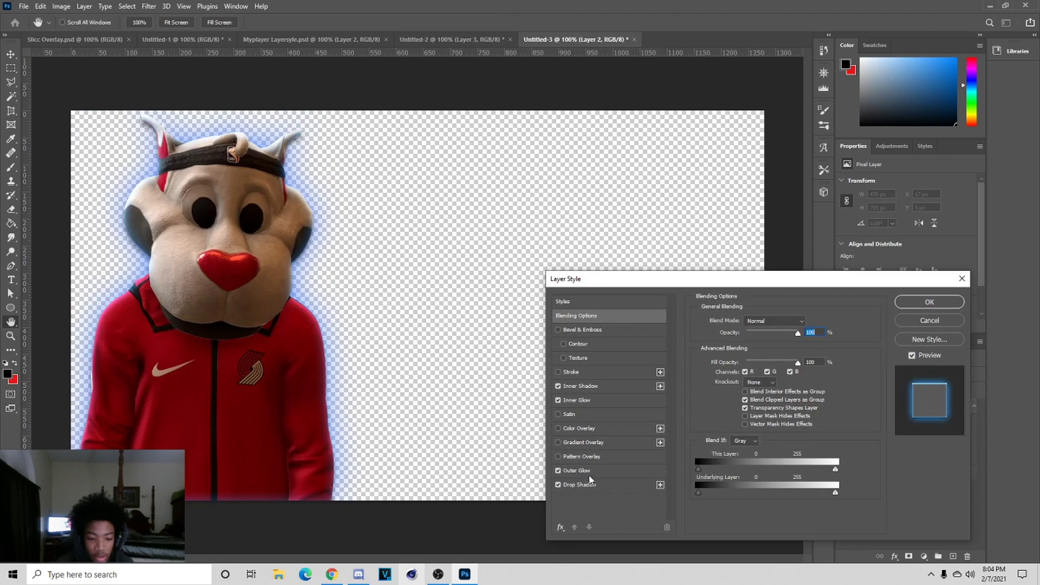
{"action": "left_click", "coordinate": [590, 472]}
{"action": "left_click", "coordinate": [723, 358]}
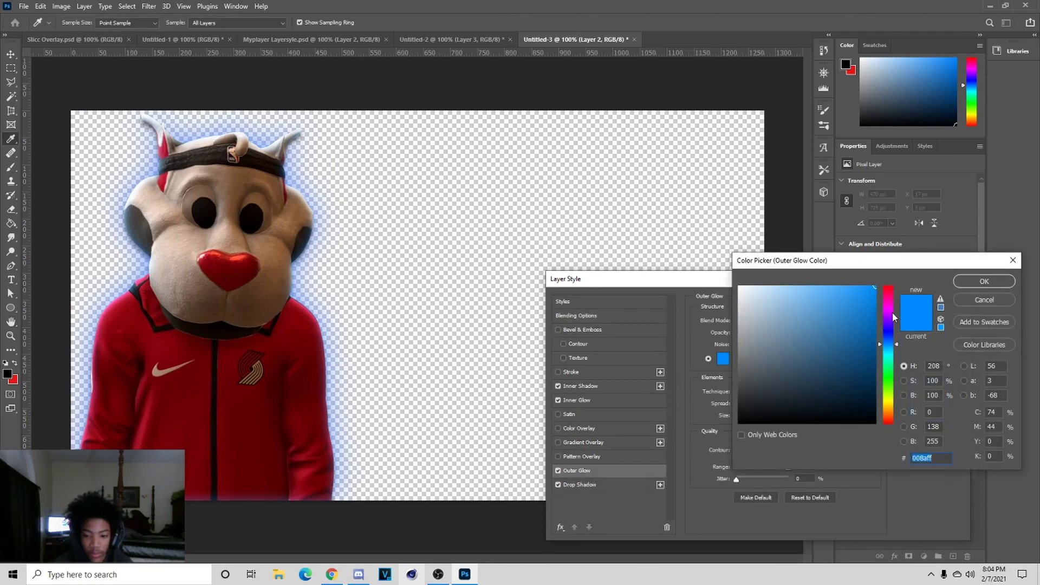
{"action": "left_click_drag", "start_coordinate": [892, 312], "coordinate": [891, 287]}
{"action": "left_click", "coordinate": [984, 281]}
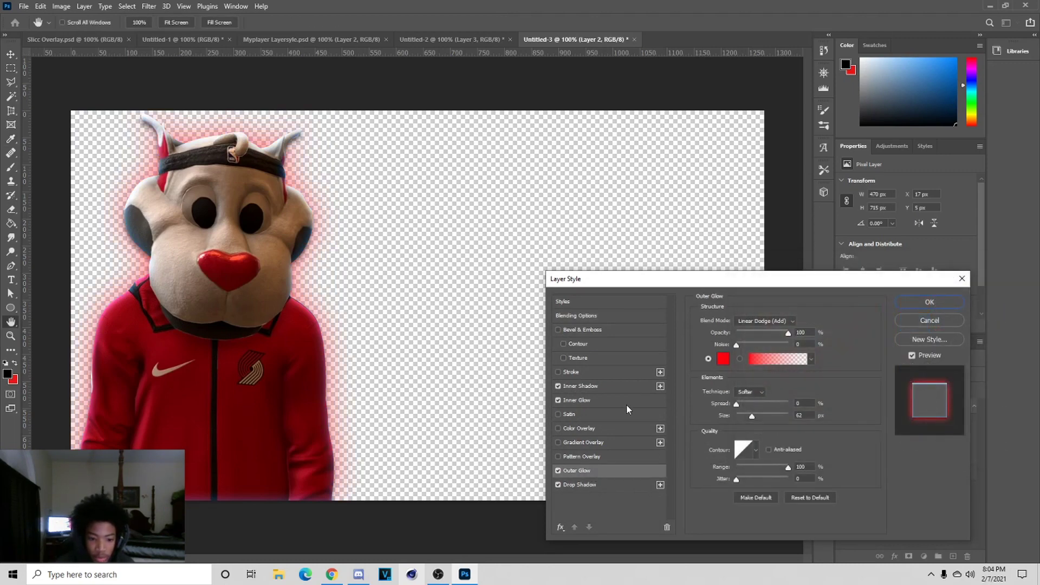
Step: Change the Inner Glow colour to red and apply the layer style
{"action": "left_click", "coordinate": [650, 398]}
{"action": "left_click", "coordinate": [723, 358]}
{"action": "left_click", "coordinate": [891, 287]}
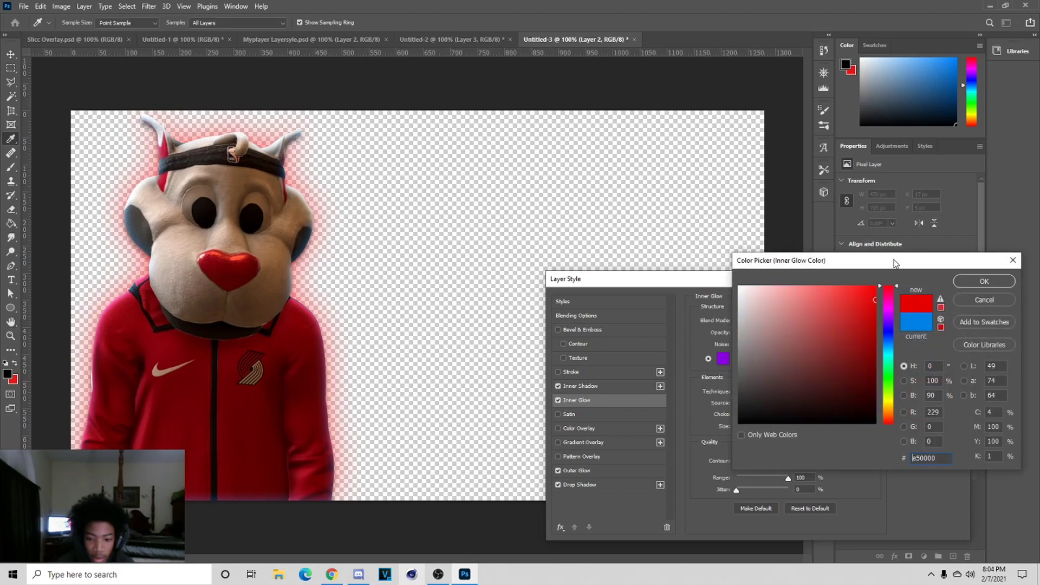
{"action": "left_click", "coordinate": [984, 282]}
{"action": "left_click", "coordinate": [930, 303]}
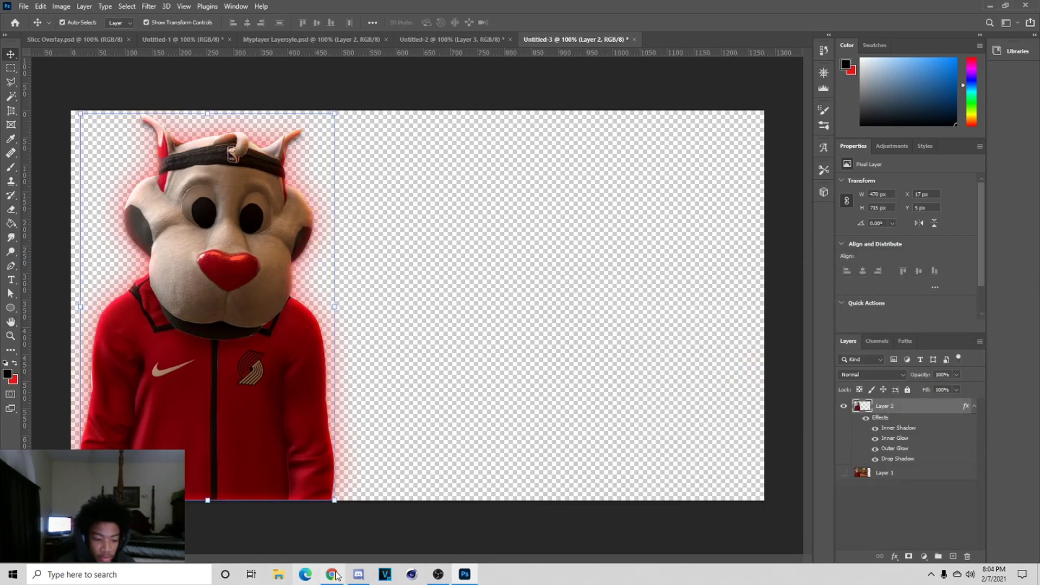
{"action": "left_click", "coordinate": [332, 574]}
Step: Copy the tweet's basketball court screenshot and paste it into Untitled-3 as Layer 3
{"action": "left_click", "coordinate": [684, 547]}
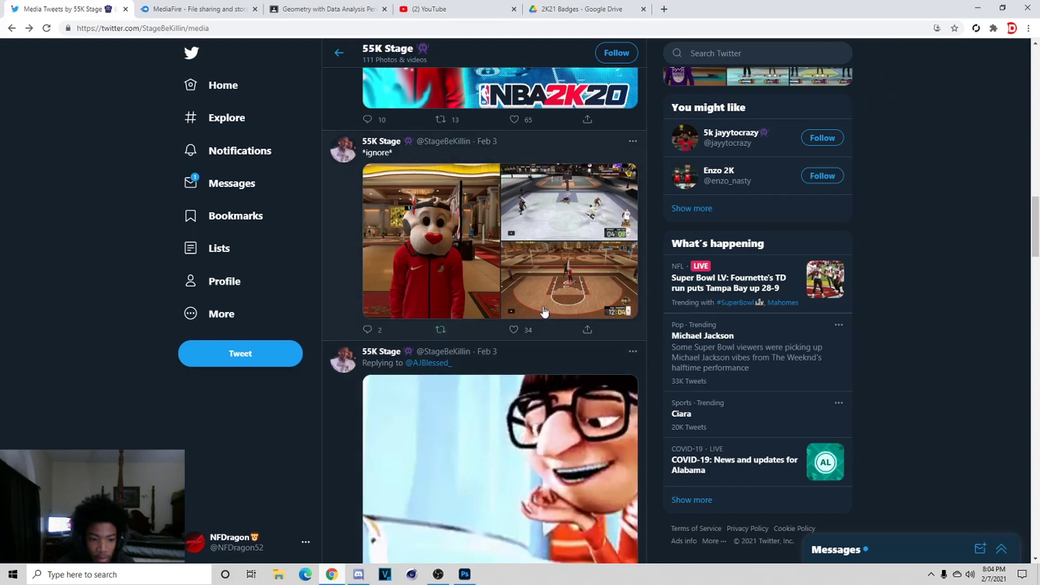
{"action": "left_click", "coordinate": [600, 280]}
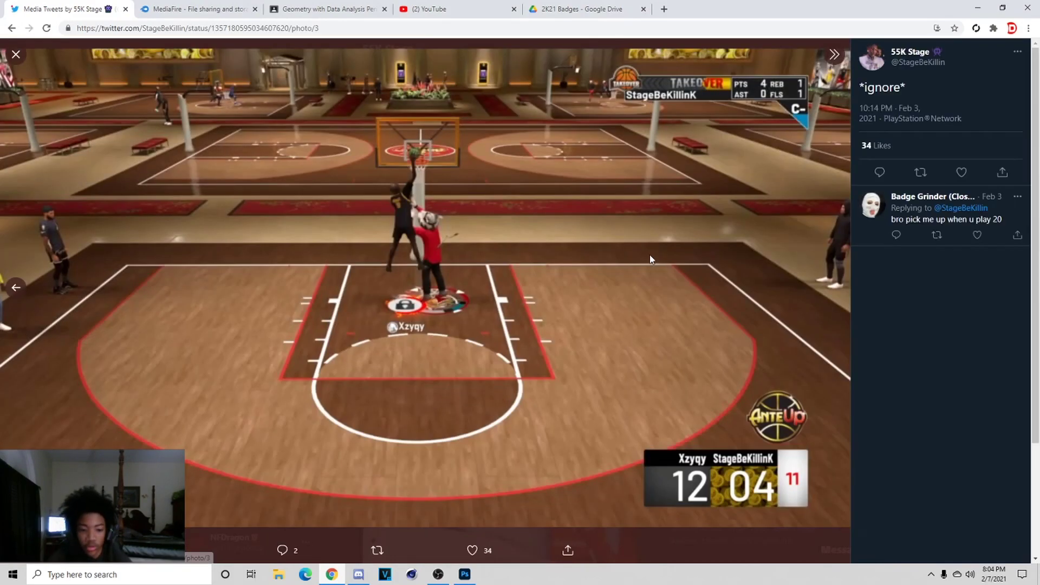
{"action": "right_click", "coordinate": [532, 288]}
{"action": "left_click", "coordinate": [569, 323]}
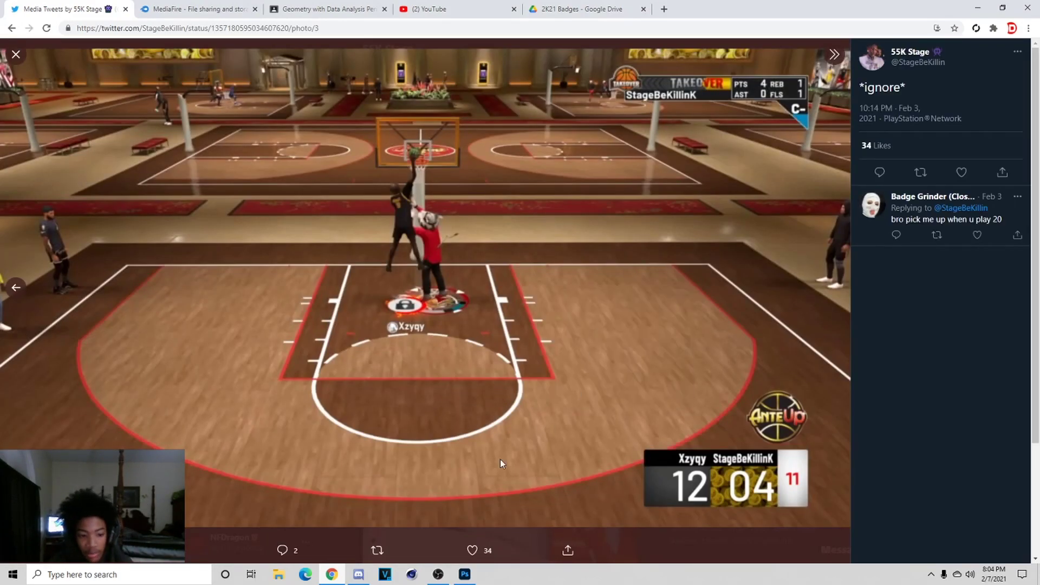
{"action": "left_click", "coordinate": [465, 574]}
{"action": "key", "text": "ctrl+v"}
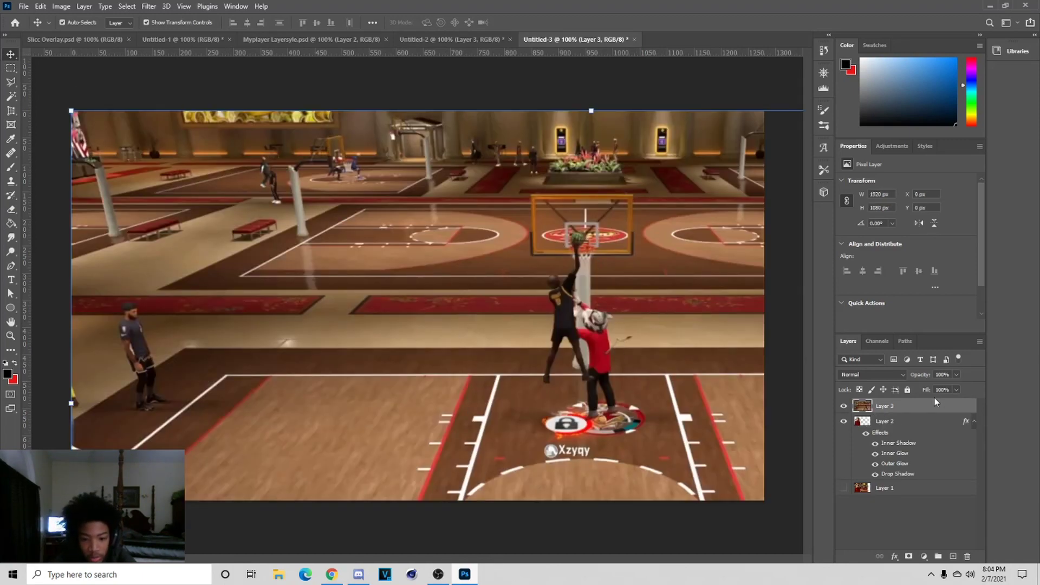
Step: Move the court layer below the mascot, outline the two jumping players, and make it a selection
{"action": "left_click_drag", "start_coordinate": [903, 410], "coordinate": [899, 481]}
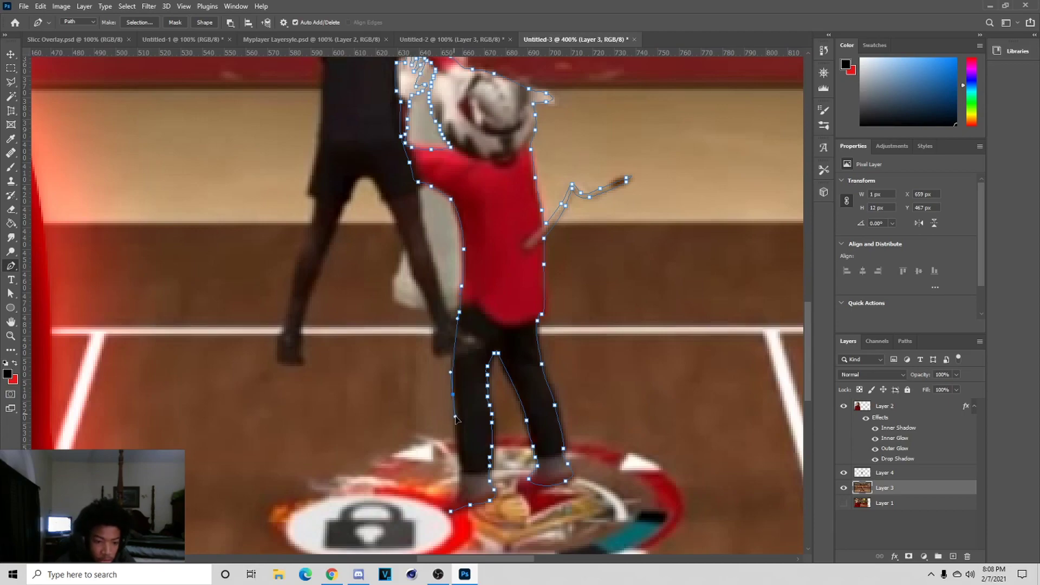
{"action": "left_click", "coordinate": [456, 417]}
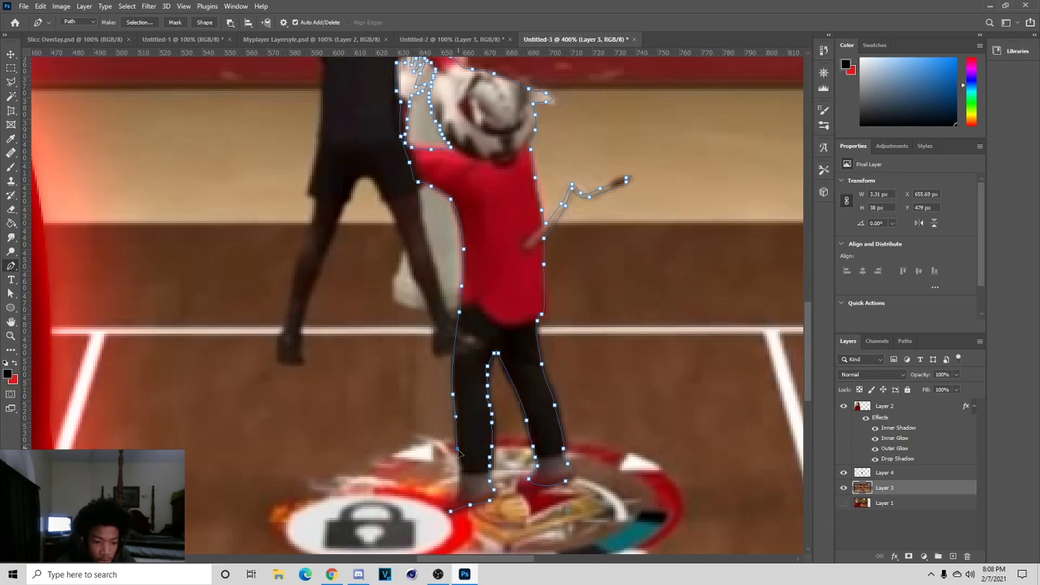
{"action": "left_click", "coordinate": [460, 464]}
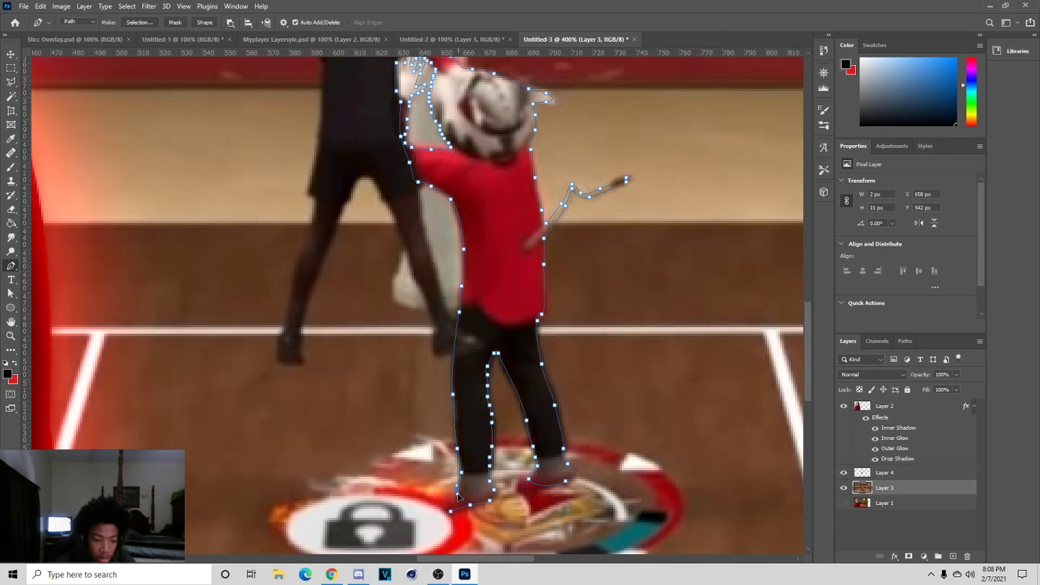
{"action": "left_click", "coordinate": [451, 510]}
{"action": "right_click", "coordinate": [480, 201]}
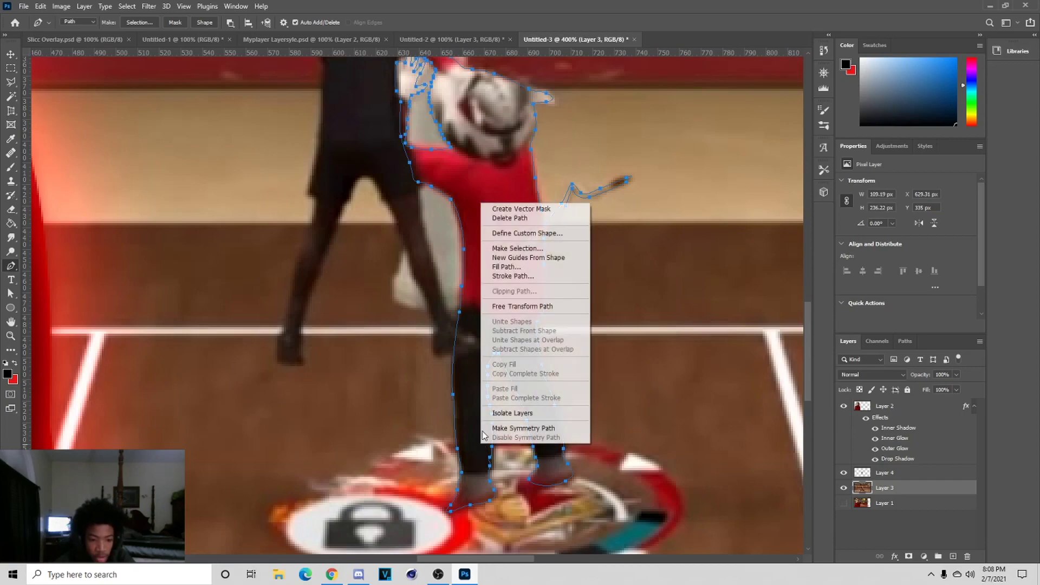
{"action": "left_click", "coordinate": [504, 247]}
{"action": "left_click", "coordinate": [558, 162]}
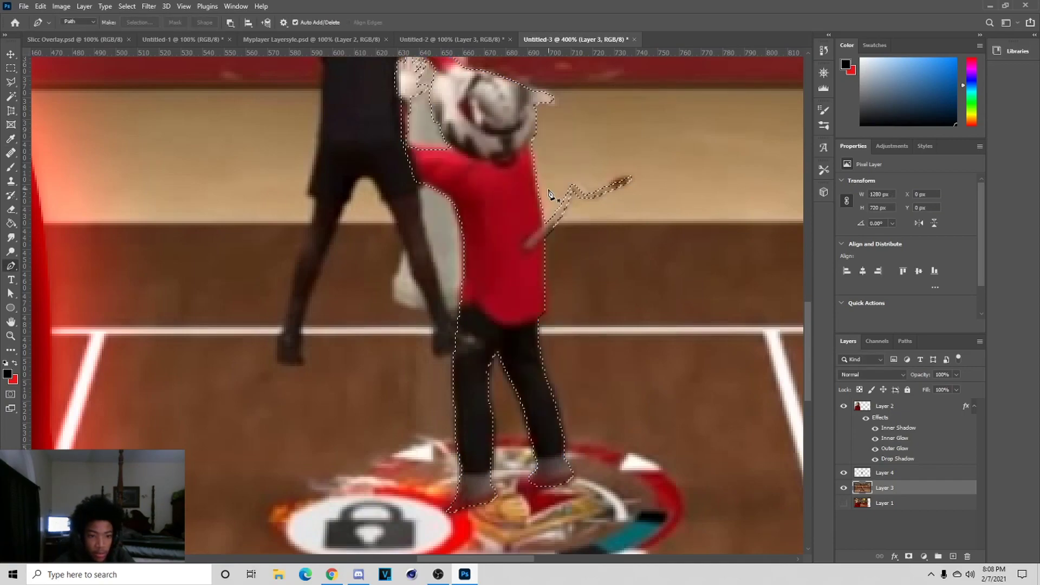
Step: Copy the selected players onto their own Layer 5 and hide the court Layer 3
{"action": "left_click", "coordinate": [11, 96]}
{"action": "right_click", "coordinate": [489, 163]}
{"action": "left_click", "coordinate": [11, 82]}
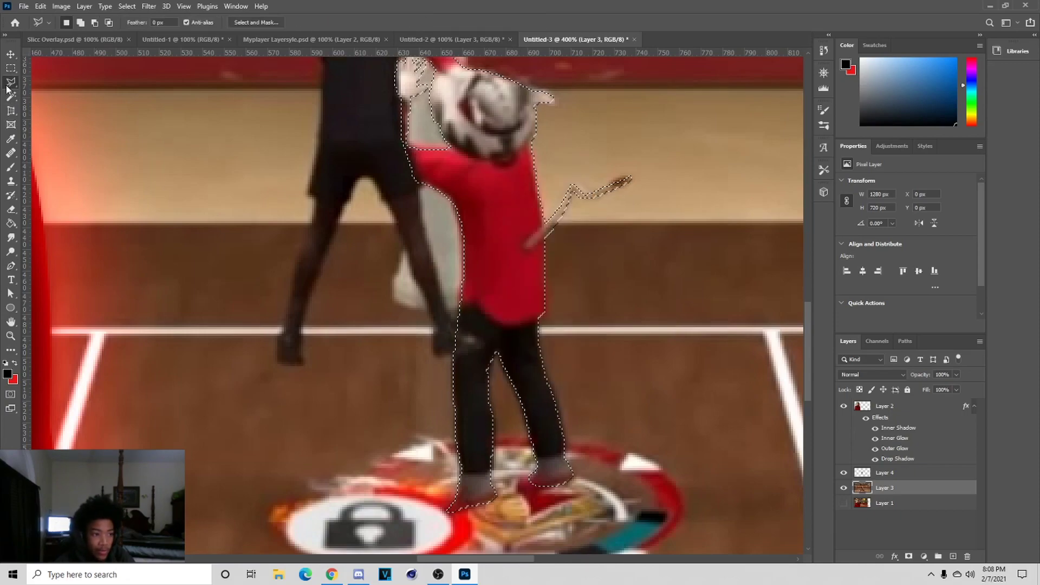
{"action": "right_click", "coordinate": [523, 209]}
{"action": "left_click", "coordinate": [524, 229]}
{"action": "right_click", "coordinate": [489, 218]}
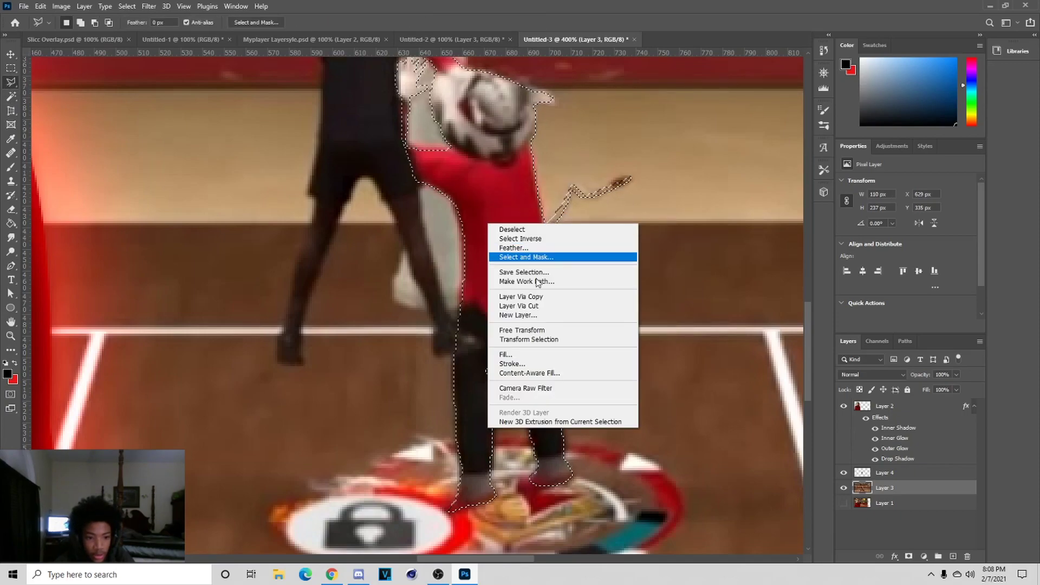
{"action": "left_click", "coordinate": [541, 295]}
{"action": "left_click", "coordinate": [843, 502]}
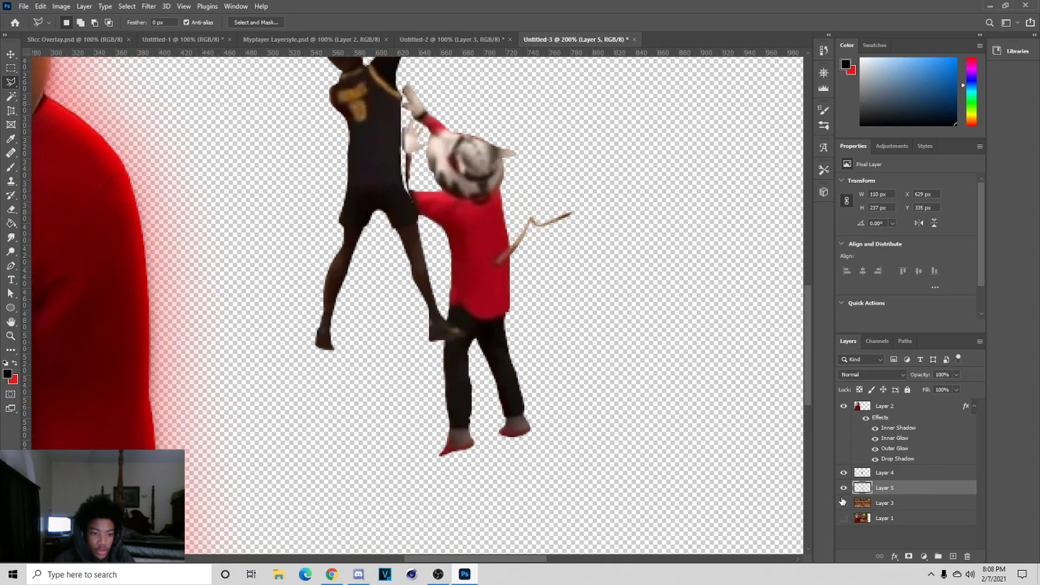
Step: Content-aware fill the outlined gap between the dark-jersey and red-shirted players, then deselect and zoom out
{"action": "scroll", "coordinate": [392, 195], "scroll_direction": "up", "scroll_amount": 3}
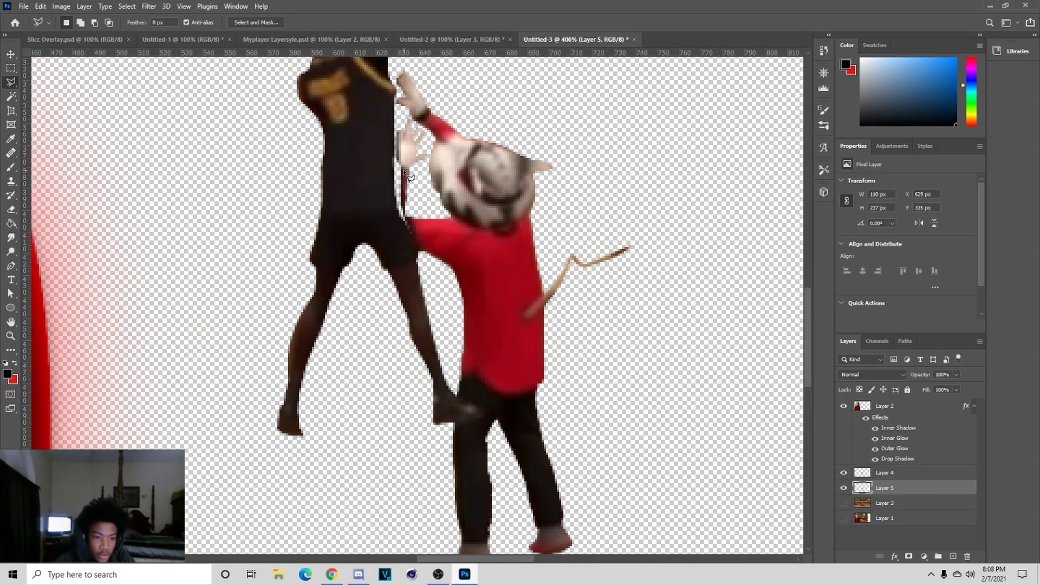
{"action": "left_click", "coordinate": [403, 190]}
{"action": "left_click", "coordinate": [405, 171]}
{"action": "key", "text": "shift+F5"}
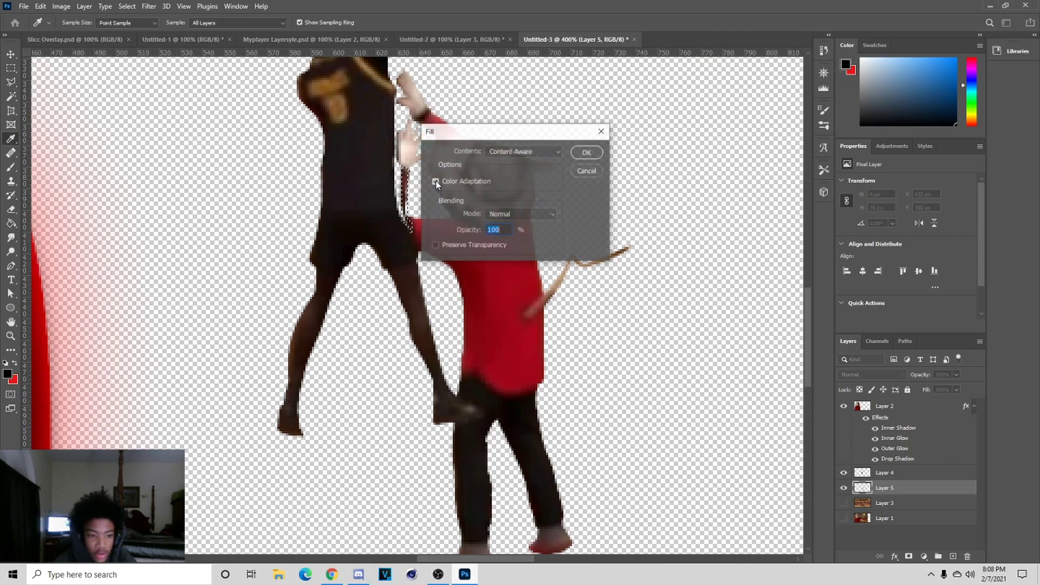
{"action": "left_click", "coordinate": [598, 156]}
{"action": "key", "text": "ctrl+d"}
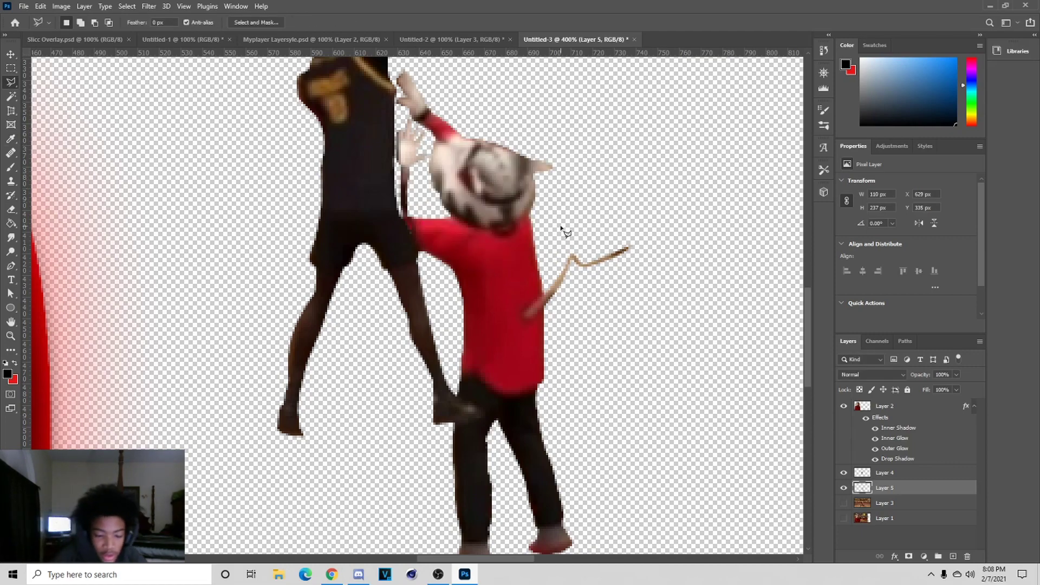
{"action": "key", "text": "ctrl+minus"}
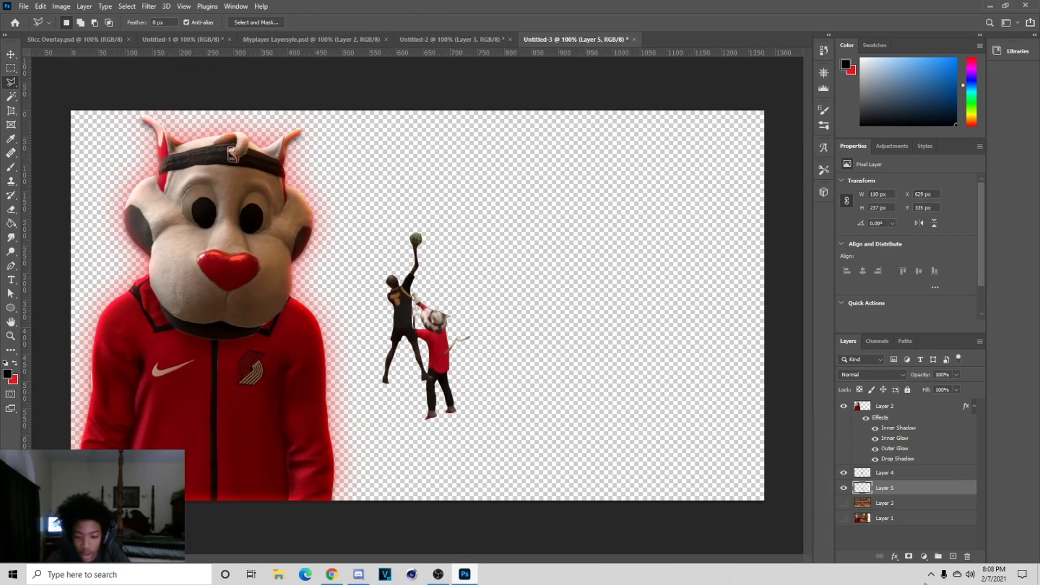
Step: Show the court background Layer 3 and copy the mascot Layer 2's red glow layer style
{"action": "left_click", "coordinate": [843, 502]}
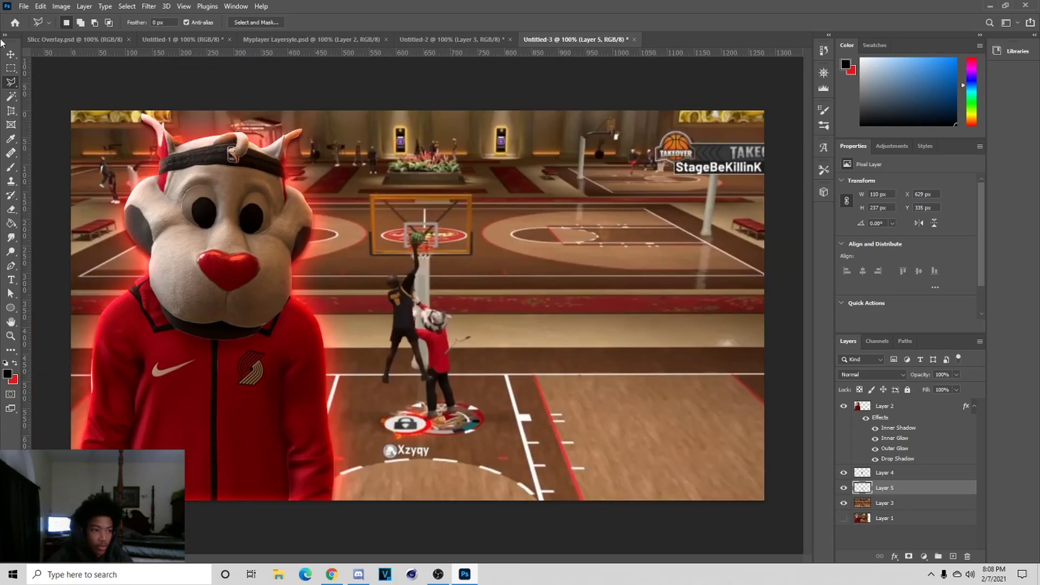
{"action": "left_click", "coordinate": [10, 55]}
{"action": "left_click", "coordinate": [209, 234]}
{"action": "right_click", "coordinate": [906, 408]}
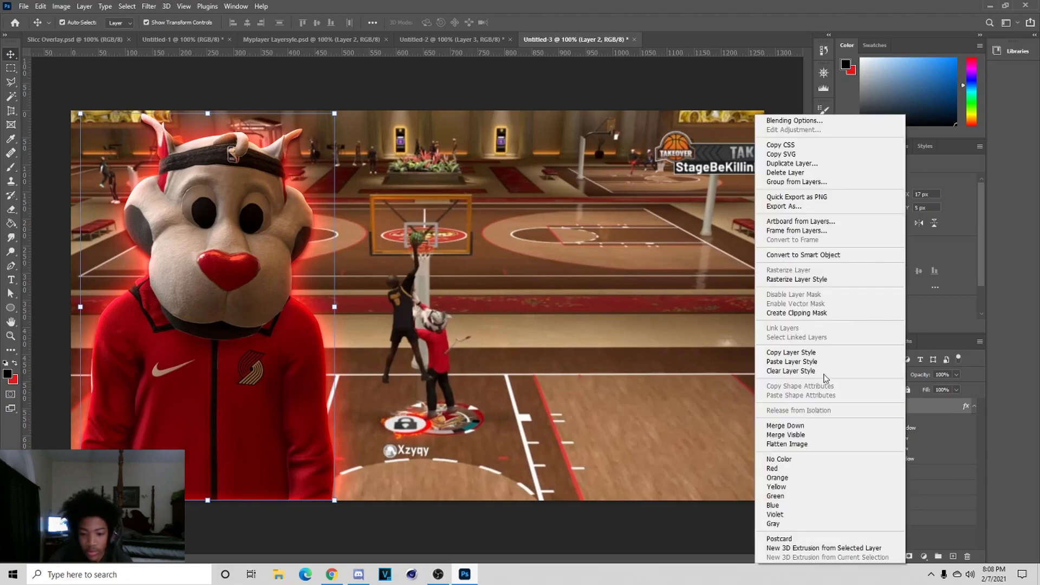
{"action": "left_click", "coordinate": [785, 350]}
Step: Paste the mascot's glow style onto player Layers 4 and 5, then select the court Layer 3
{"action": "left_click", "coordinate": [407, 342]}
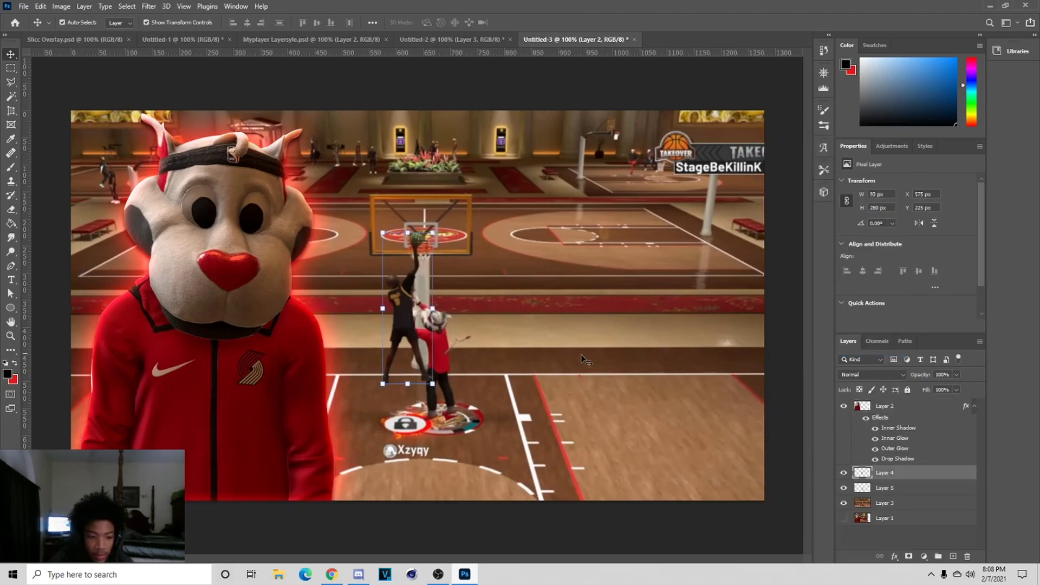
{"action": "right_click", "coordinate": [900, 474]}
{"action": "left_click", "coordinate": [945, 270]}
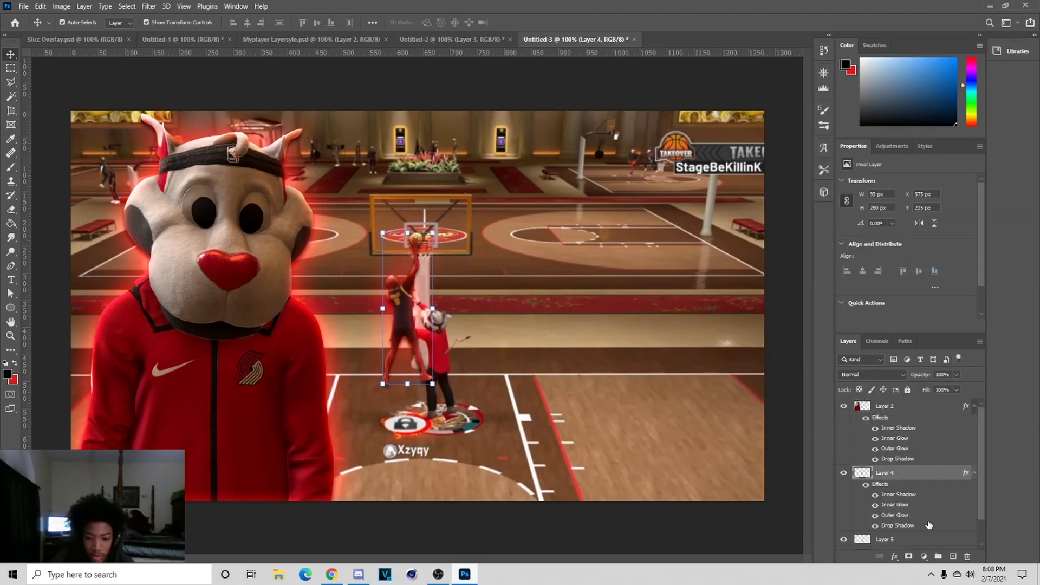
{"action": "right_click", "coordinate": [911, 535]}
{"action": "left_click", "coordinate": [927, 338]}
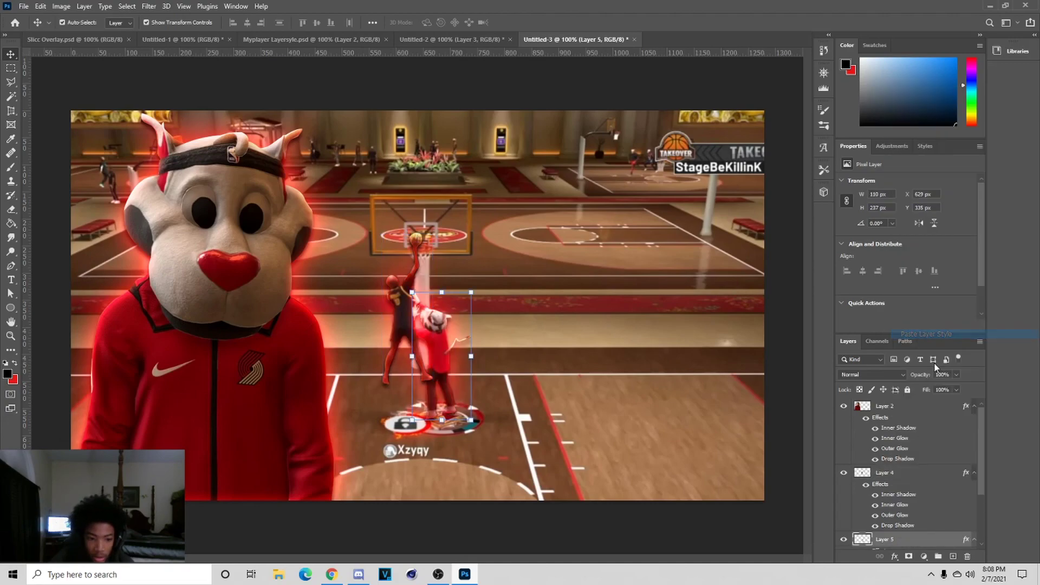
{"action": "scroll", "coordinate": [932, 495], "scroll_direction": "down", "scroll_amount": 3}
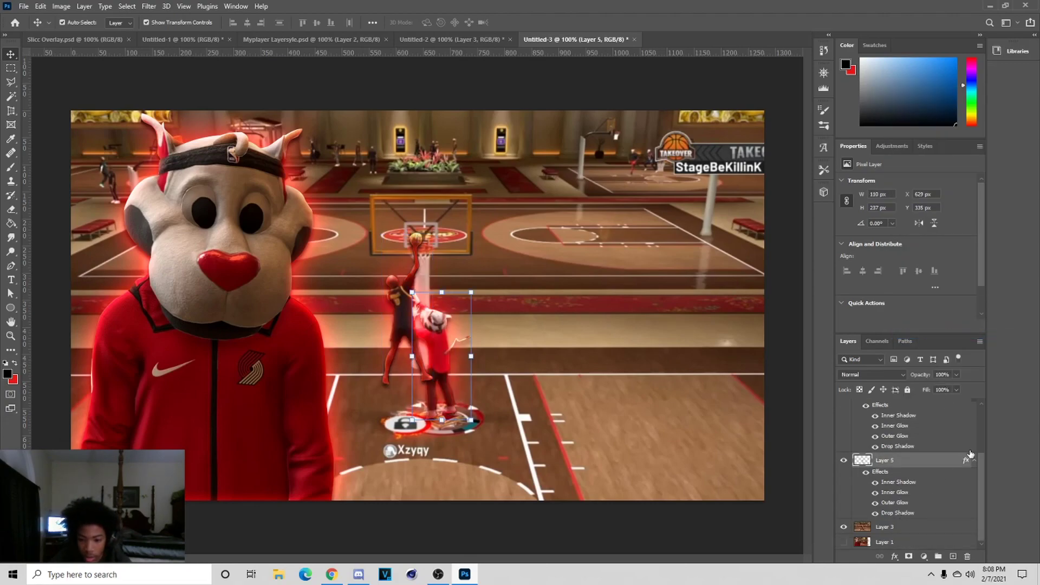
{"action": "left_click", "coordinate": [973, 459]}
{"action": "left_click", "coordinate": [894, 527]}
{"action": "left_click", "coordinate": [924, 556]}
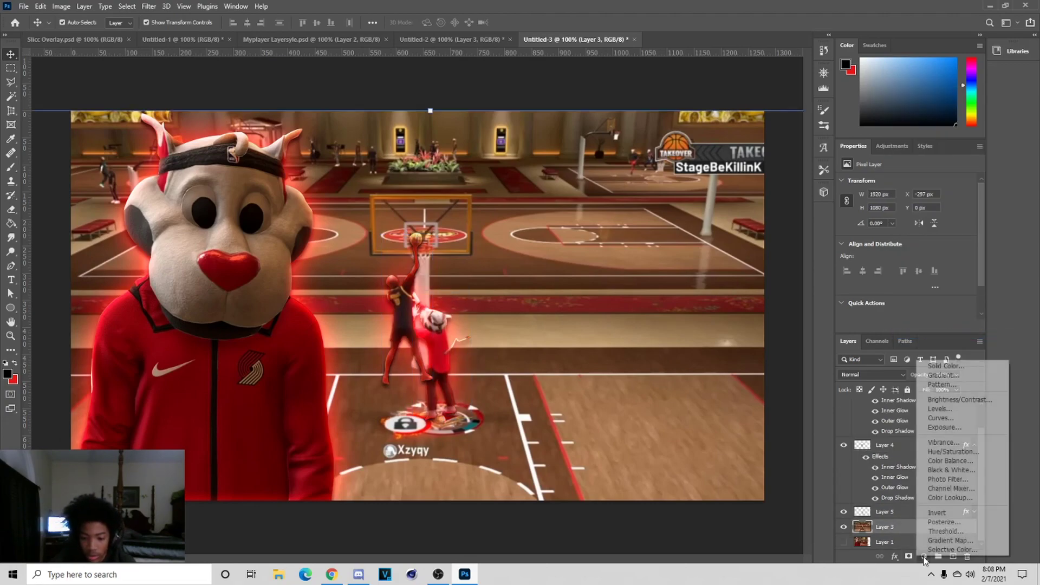
Step: Add a colorized Hue/Saturation adjustment to the court: Hue about 201, Saturation 79, Lightness about -16
{"action": "left_click", "coordinate": [962, 454]}
{"action": "left_click", "coordinate": [898, 281]}
{"action": "left_click_drag", "start_coordinate": [944, 225], "coordinate": [988, 235]}
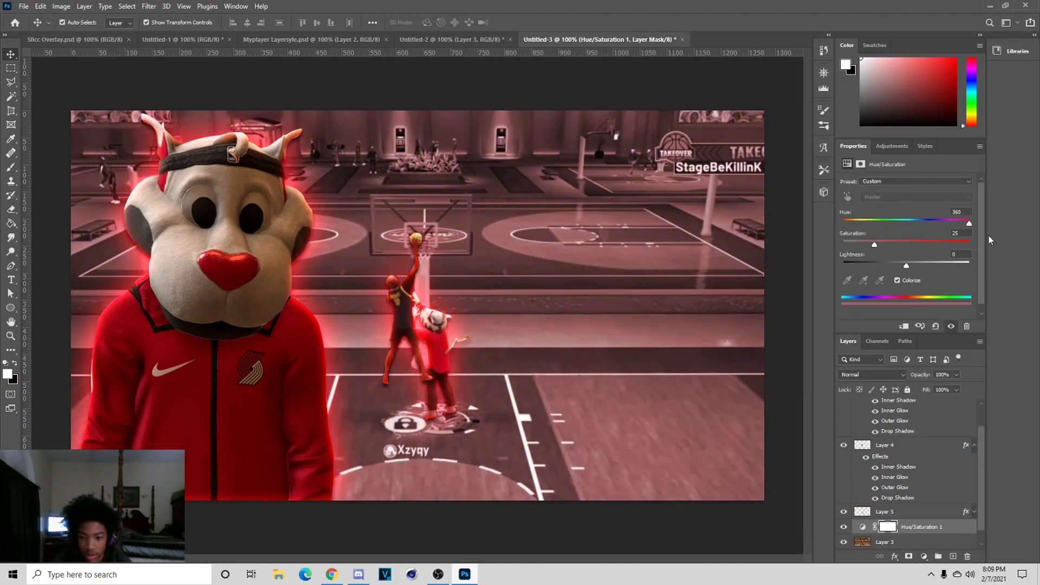
{"action": "left_click", "coordinate": [944, 241]}
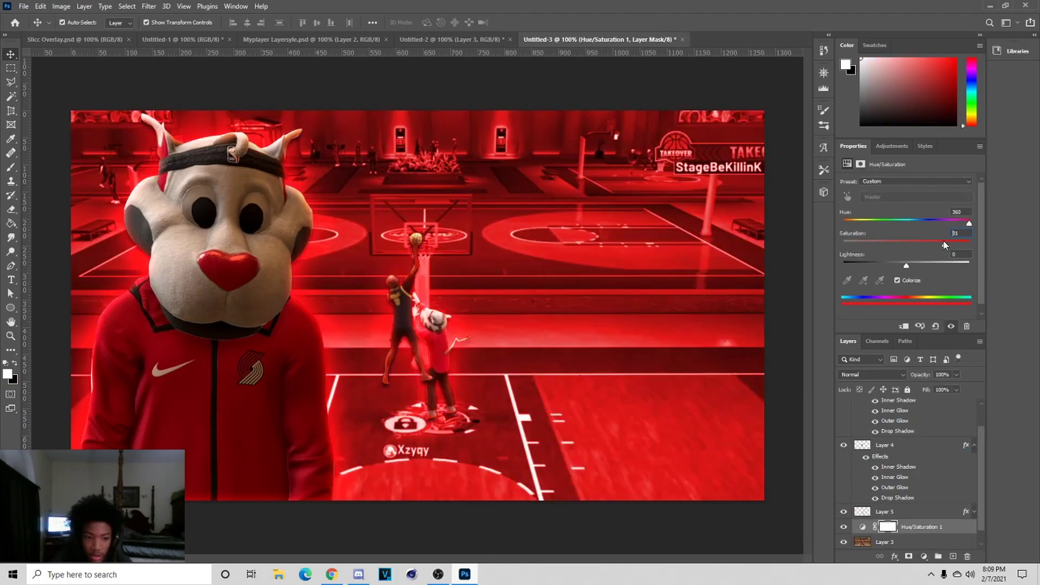
{"action": "left_click", "coordinate": [880, 264]}
{"action": "left_click_drag", "start_coordinate": [880, 264], "coordinate": [895, 264]}
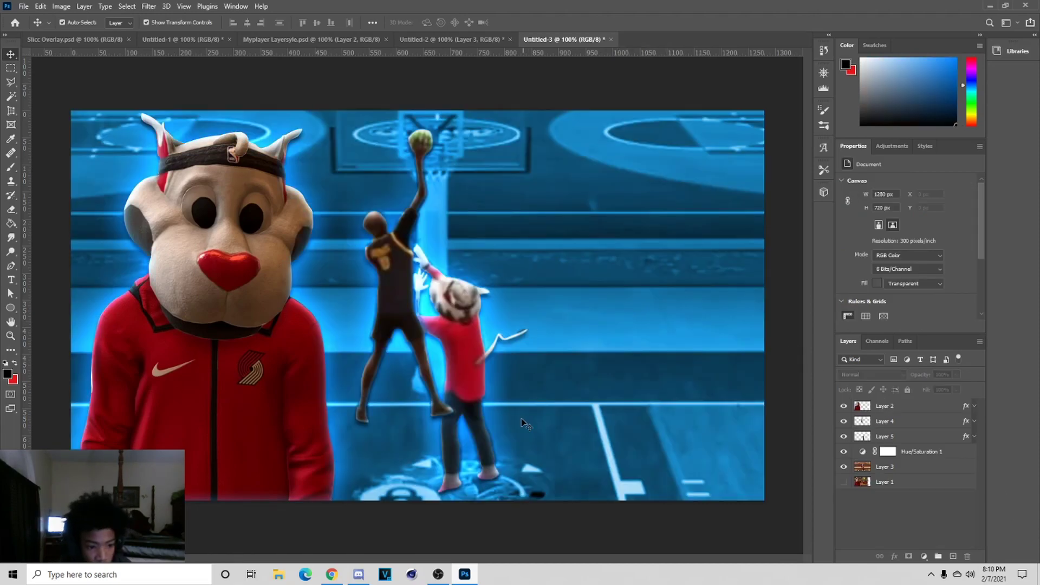
{"action": "left_click", "coordinate": [24, 6]}
Step: Open the 2K20 LOGO 2 image and drag its layer into the Untitled-3 thumbnail
{"action": "left_click", "coordinate": [33, 27]}
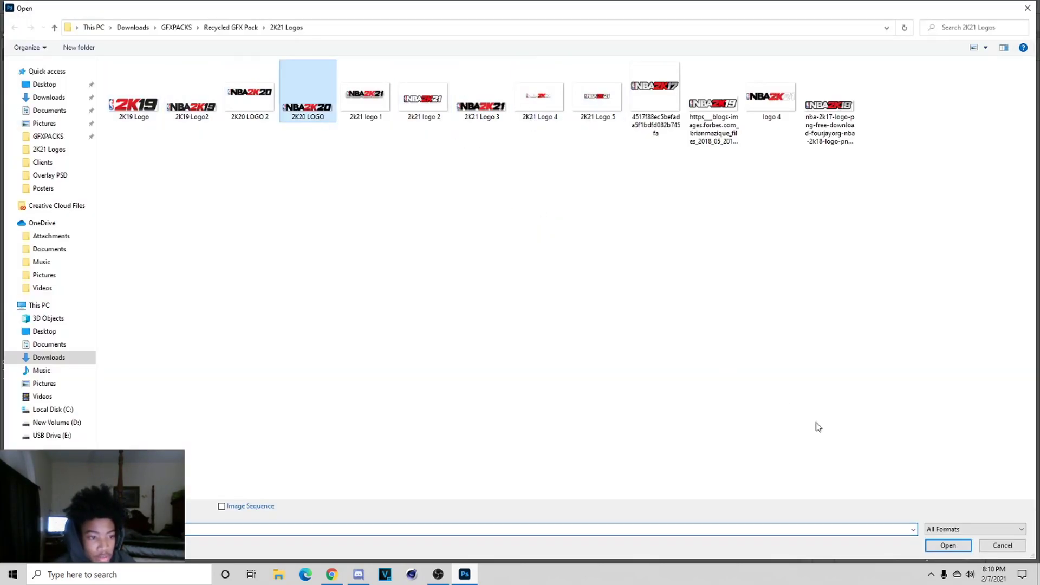
{"action": "left_click", "coordinate": [249, 95]}
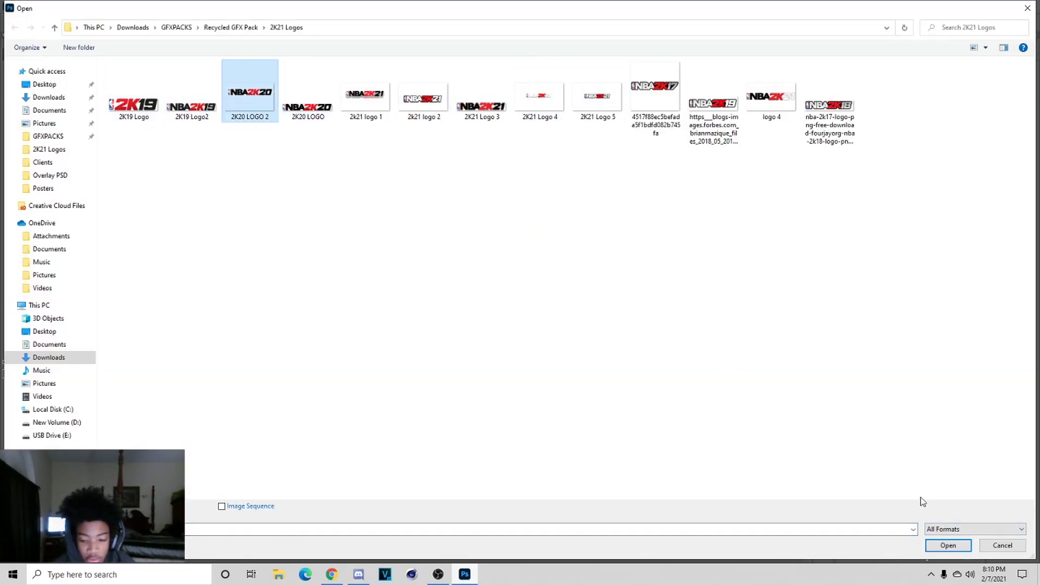
{"action": "left_click", "coordinate": [948, 545]}
{"action": "left_click", "coordinate": [563, 40]}
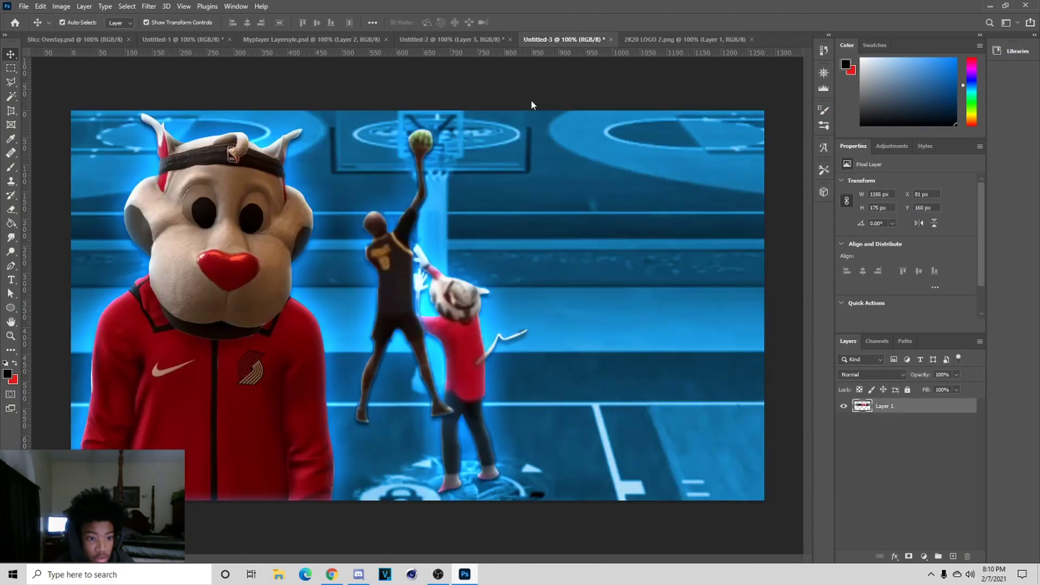
{"action": "left_click_drag", "start_coordinate": [905, 480], "coordinate": [906, 452]}
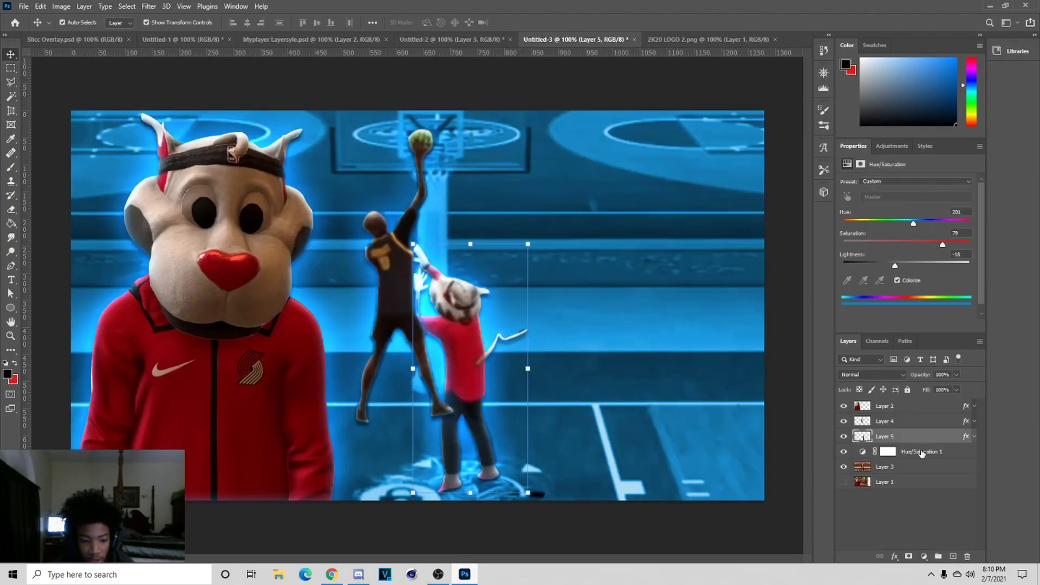
Step: Scale the logo to about 85.6% across the canvas top, add its drop shadow, and raise the face-cam photo
{"action": "key", "text": "ctrl+t"}
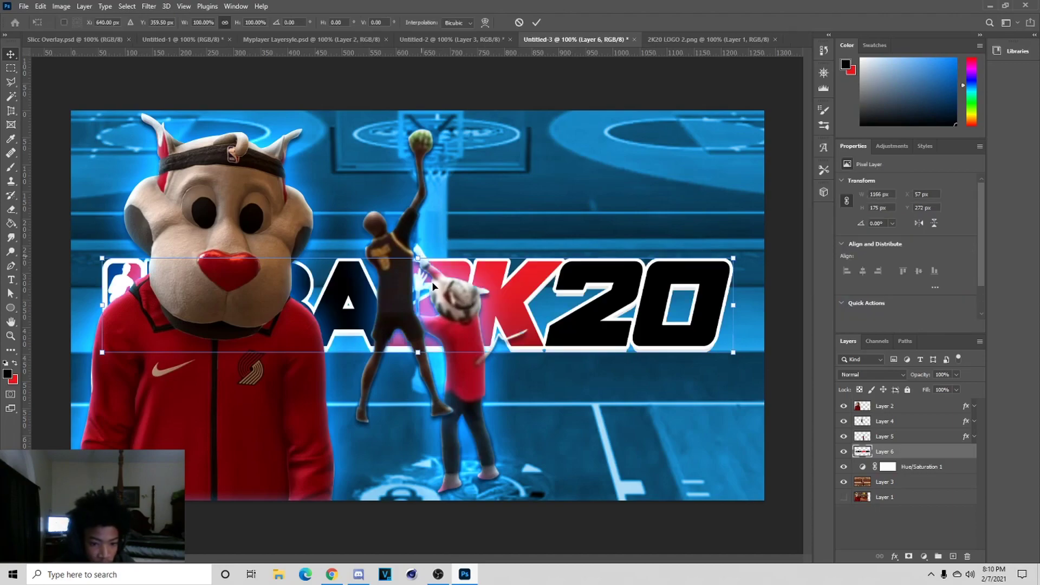
{"action": "left_click_drag", "start_coordinate": [427, 295], "coordinate": [472, 147]}
{"action": "left_click_drag", "start_coordinate": [777, 204], "coordinate": [697, 192]}
{"action": "left_click_drag", "start_coordinate": [620, 160], "coordinate": [689, 163]}
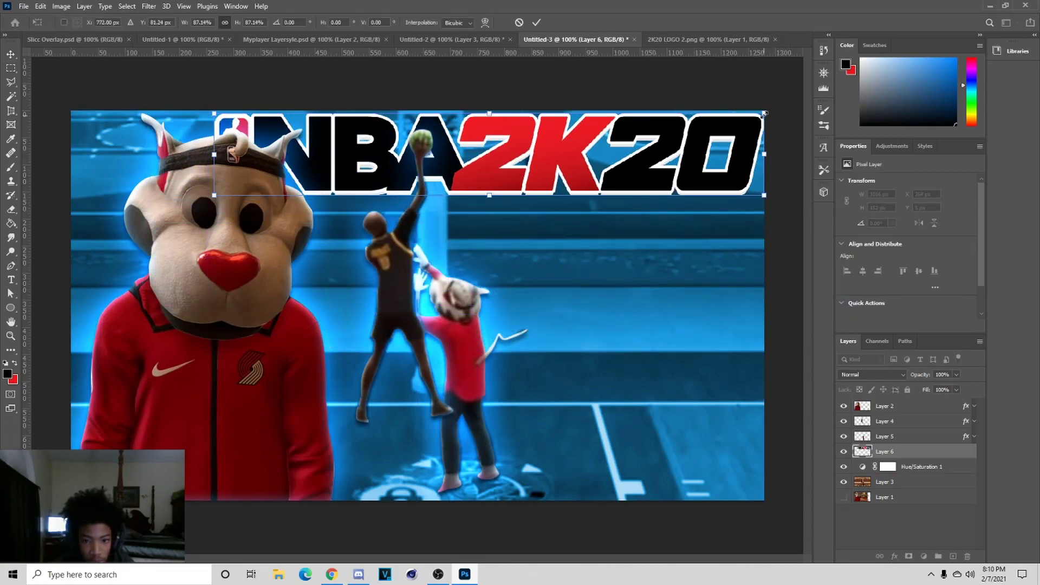
{"action": "left_click_drag", "start_coordinate": [763, 114], "coordinate": [758, 115]}
{"action": "left_click_drag", "start_coordinate": [681, 142], "coordinate": [686, 143]}
{"action": "left_click", "coordinate": [535, 24]}
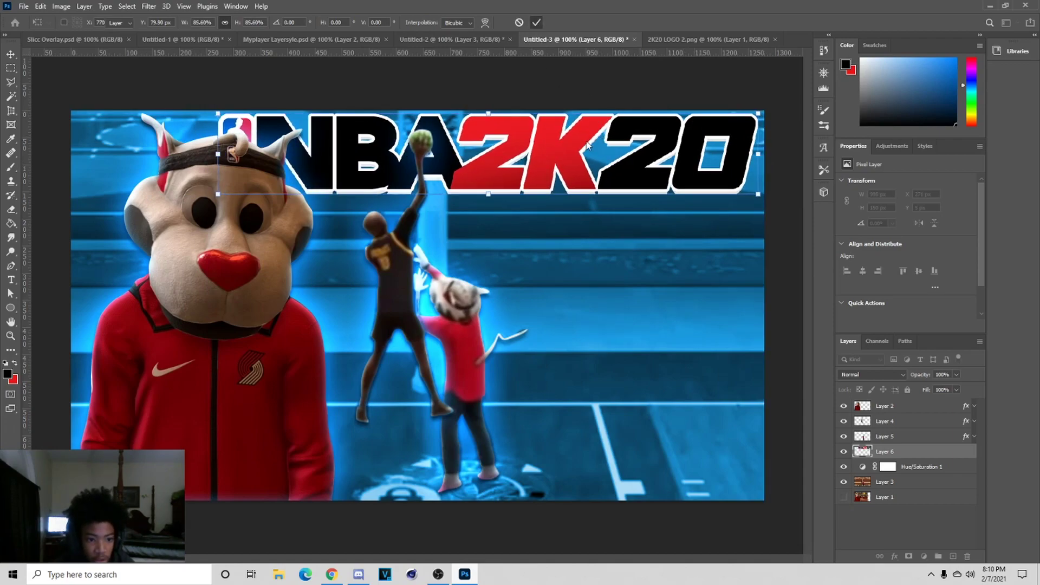
{"action": "right_click", "coordinate": [899, 458]}
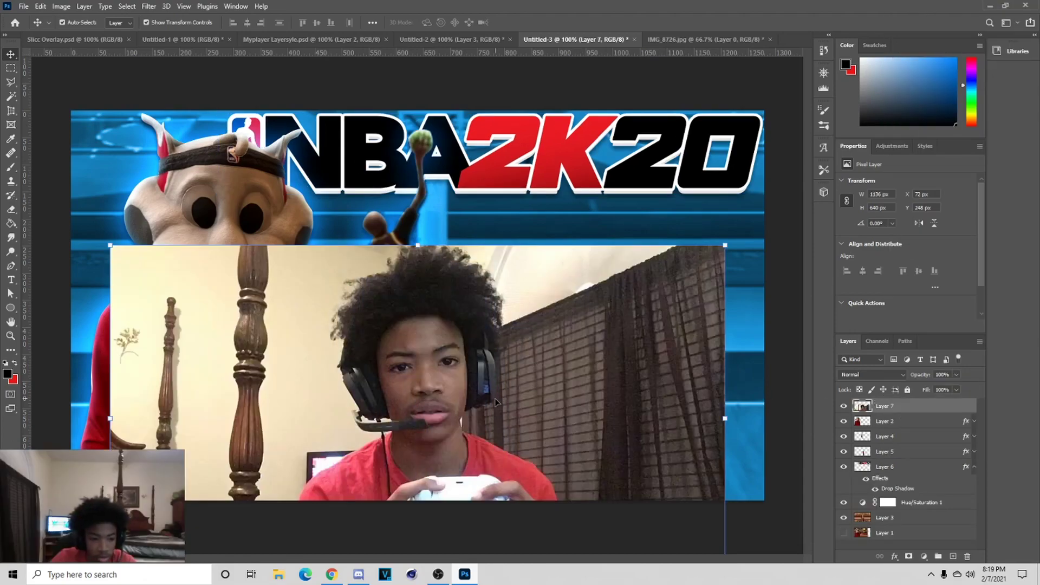
{"action": "left_click_drag", "start_coordinate": [497, 402], "coordinate": [496, 284]}
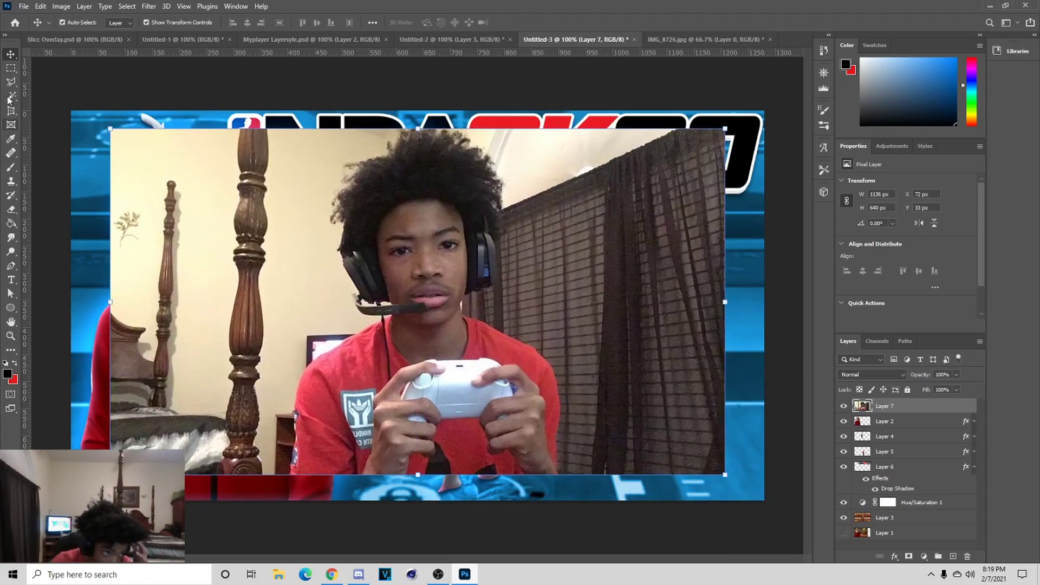
Step: Copy the central part of the face-cam photo to a new layer
{"action": "left_click", "coordinate": [11, 69]}
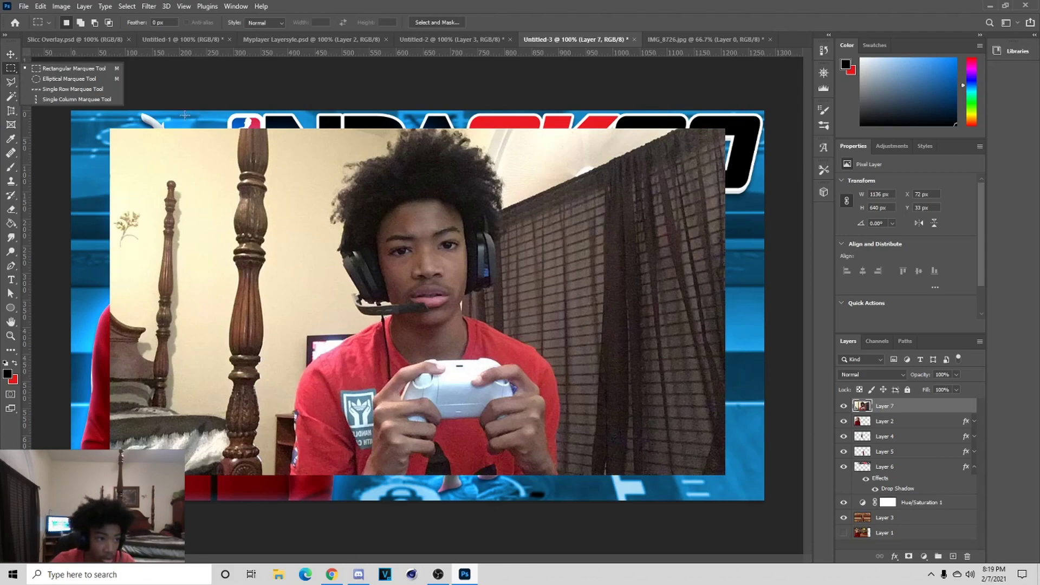
{"action": "left_click_drag", "start_coordinate": [238, 129], "coordinate": [624, 475]}
{"action": "right_click", "coordinate": [509, 353]}
{"action": "left_click", "coordinate": [542, 427]}
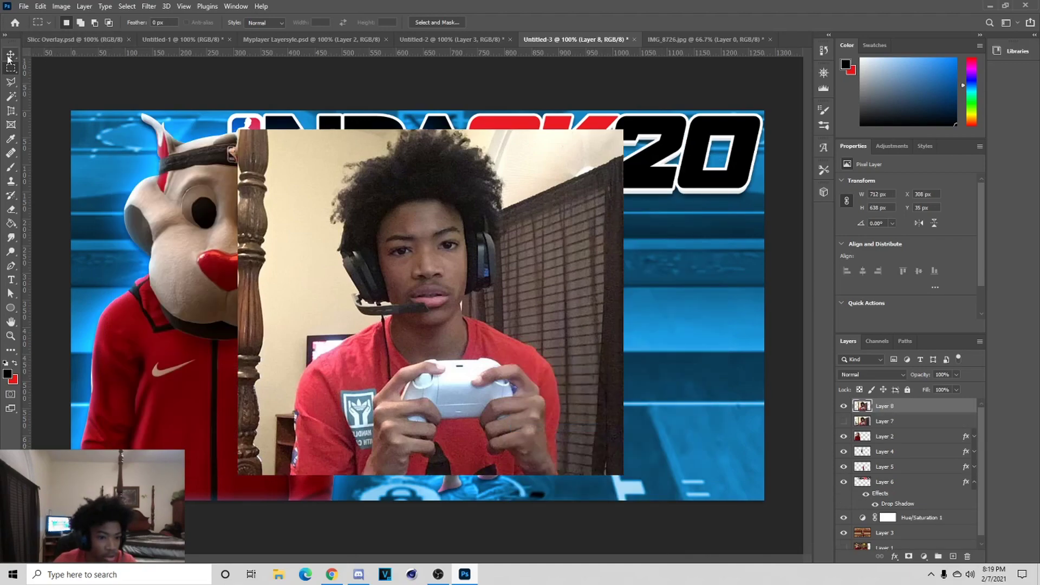
Step: Resize the cropped face-cam to about 500 x 447 px on the right, stacked below the logo
{"action": "left_click", "coordinate": [11, 55]}
{"action": "left_click_drag", "start_coordinate": [533, 311], "coordinate": [690, 336]}
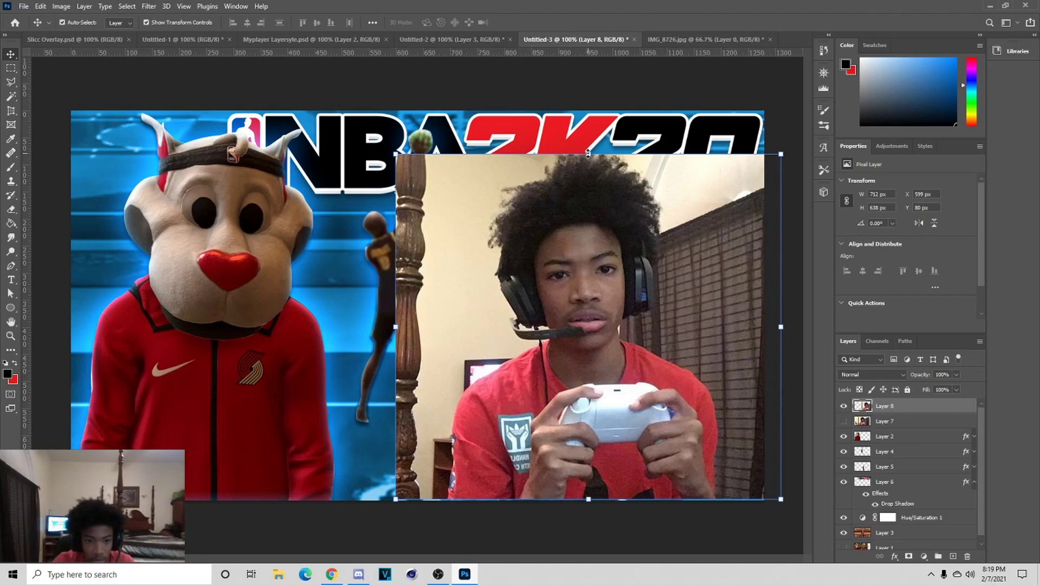
{"action": "left_click_drag", "start_coordinate": [588, 154], "coordinate": [588, 250]}
{"action": "left_click_drag", "start_coordinate": [583, 327], "coordinate": [610, 269]}
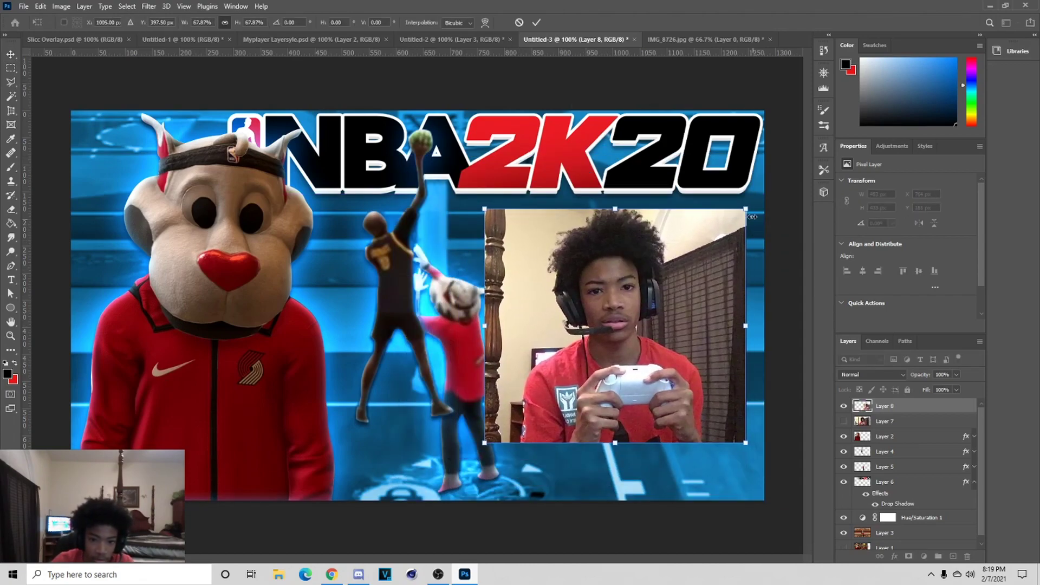
{"action": "left_click_drag", "start_coordinate": [752, 216], "coordinate": [756, 215]}
{"action": "left_click", "coordinate": [536, 22]}
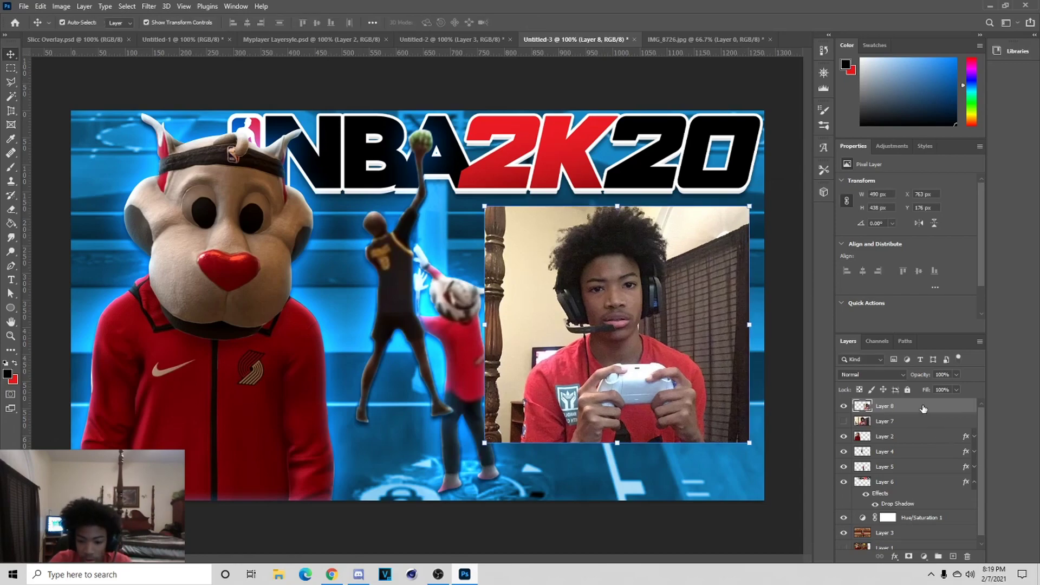
{"action": "left_click_drag", "start_coordinate": [923, 409], "coordinate": [920, 510]}
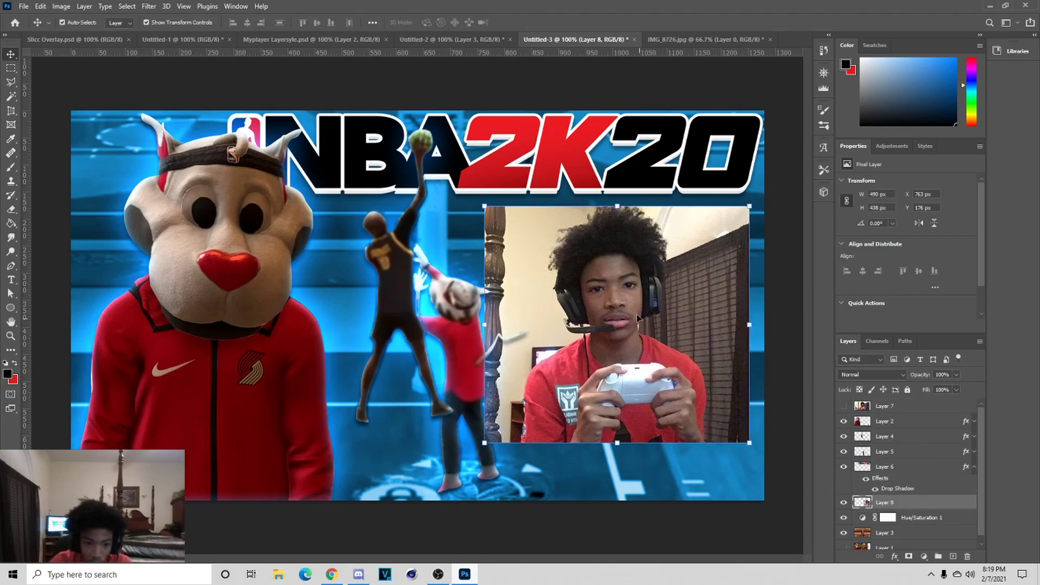
{"action": "left_click_drag", "start_coordinate": [618, 207], "coordinate": [619, 201]}
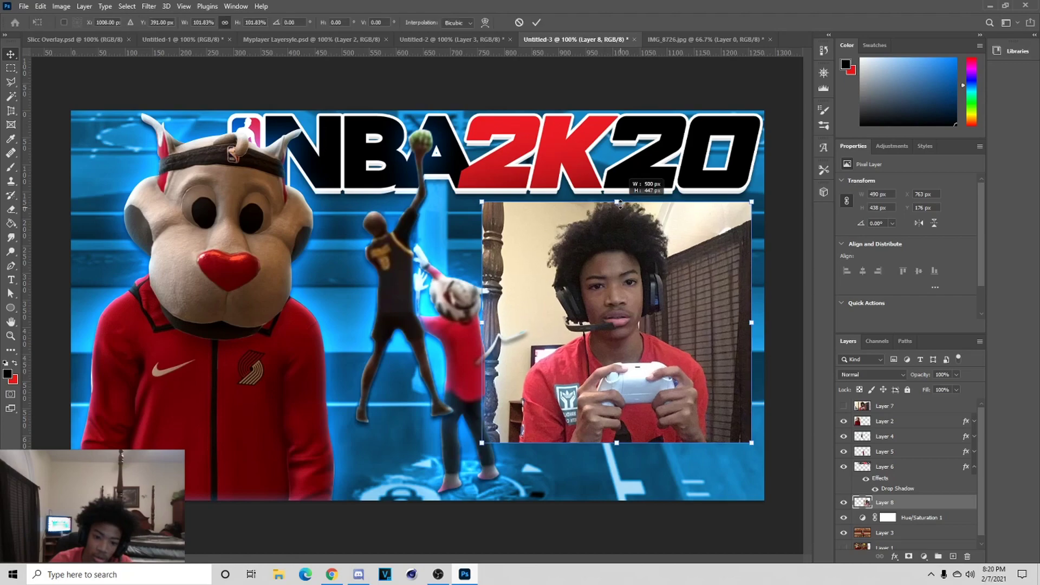
{"action": "left_click_drag", "start_coordinate": [622, 244], "coordinate": [621, 253]}
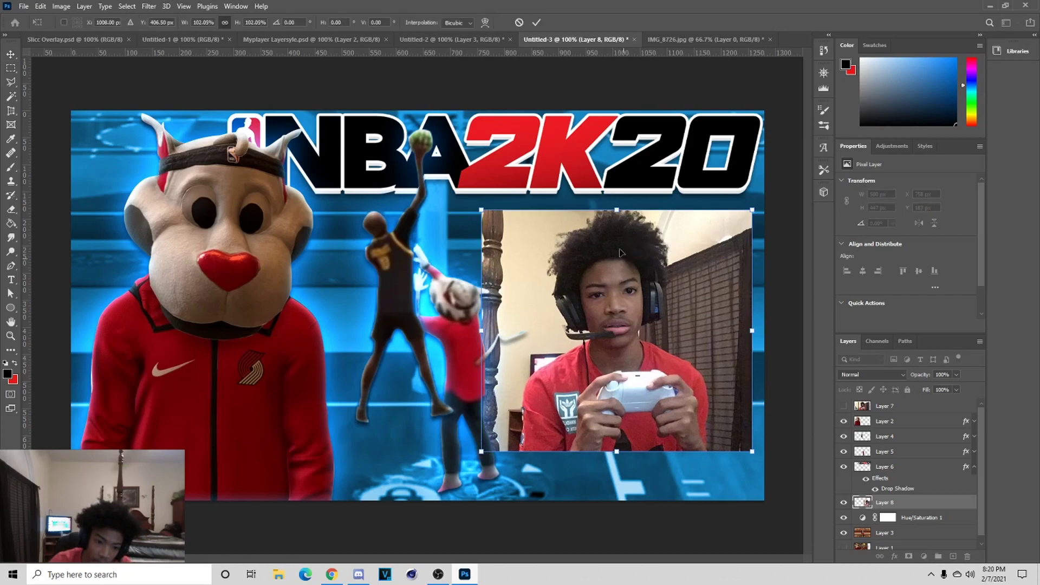
{"action": "left_click", "coordinate": [536, 22]}
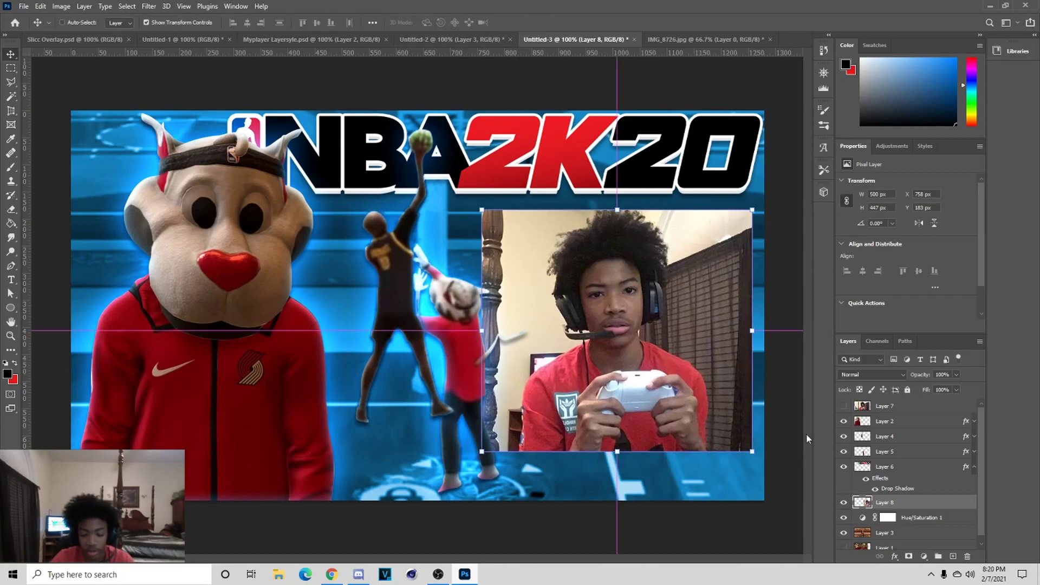
{"action": "key", "text": "ctrl+plus"}
{"action": "key", "text": "ctrl+plus"}
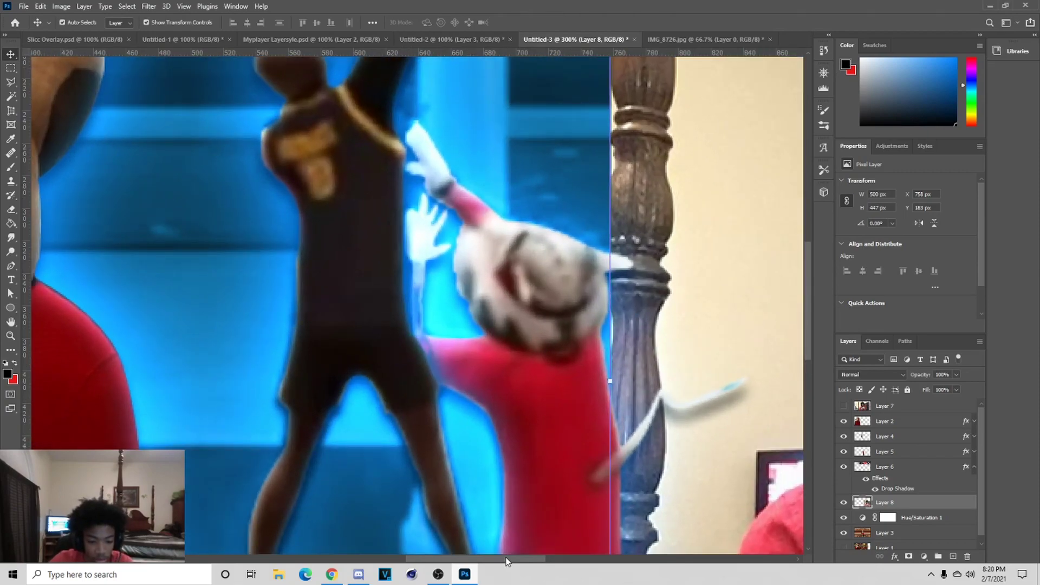
Step: Trace a Pen path along the face-cam layer's edge
{"action": "left_click_drag", "start_coordinate": [507, 561], "coordinate": [615, 561]}
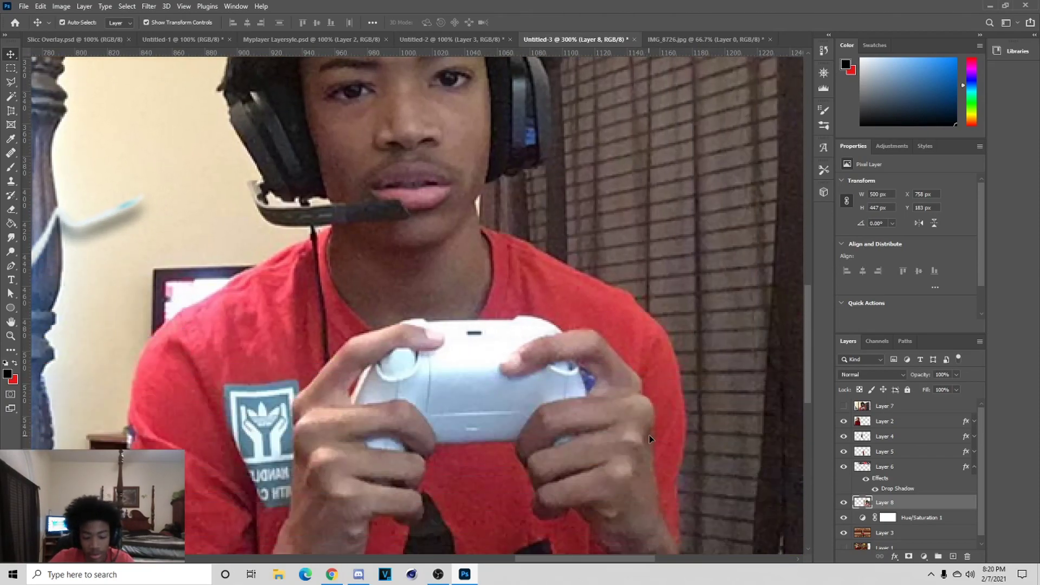
{"action": "key", "text": "p"}
{"action": "scroll", "coordinate": [669, 455], "scroll_direction": "down", "scroll_amount": 3}
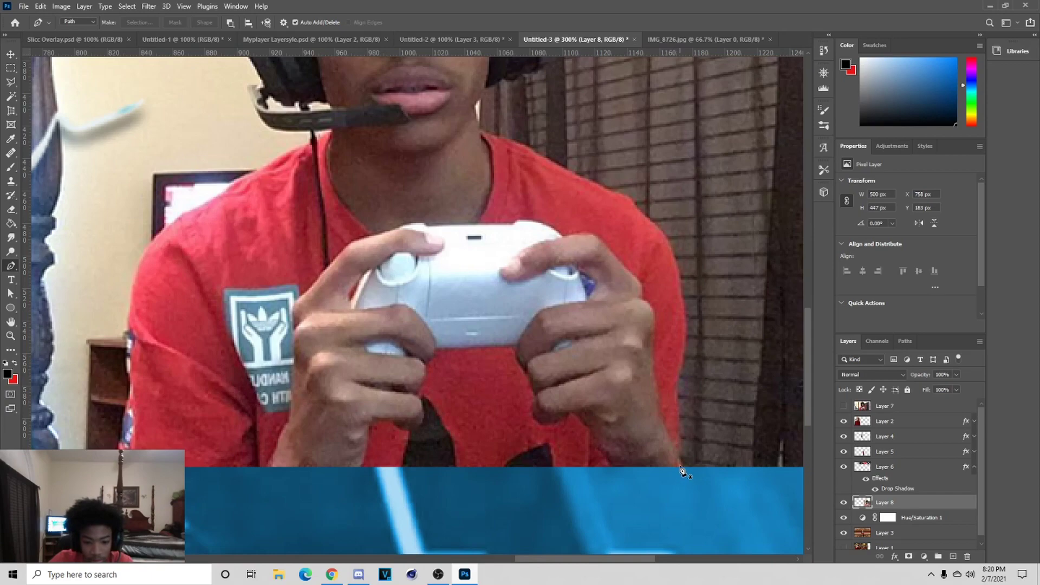
{"action": "left_click", "coordinate": [676, 394]}
{"action": "left_click", "coordinate": [679, 374]}
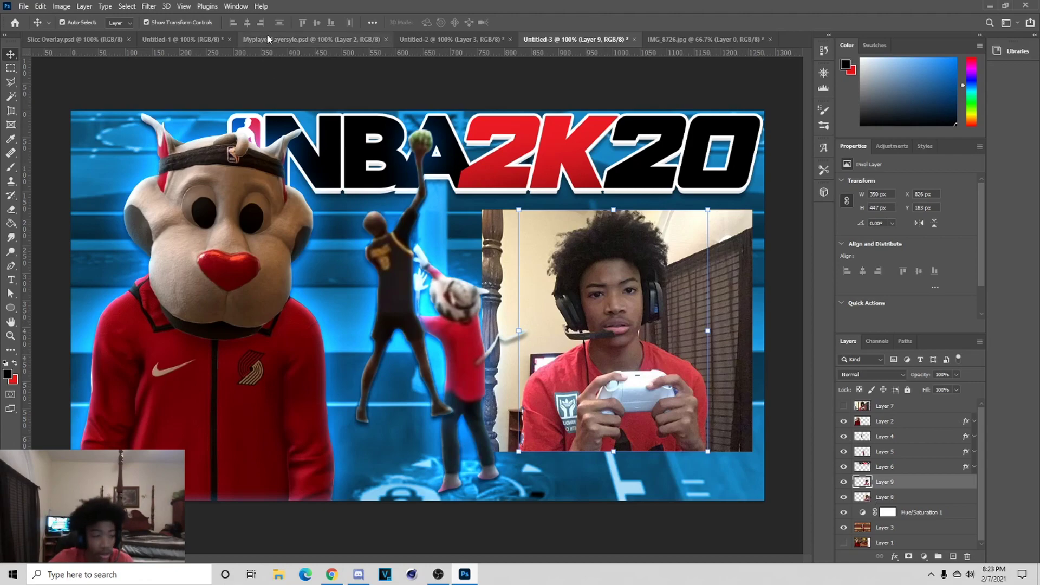
Step: Run Reduce Noise at strength 4 on face-cam Layer 9
{"action": "left_click", "coordinate": [148, 6]}
{"action": "mouse_move", "coordinate": [224, 179]}
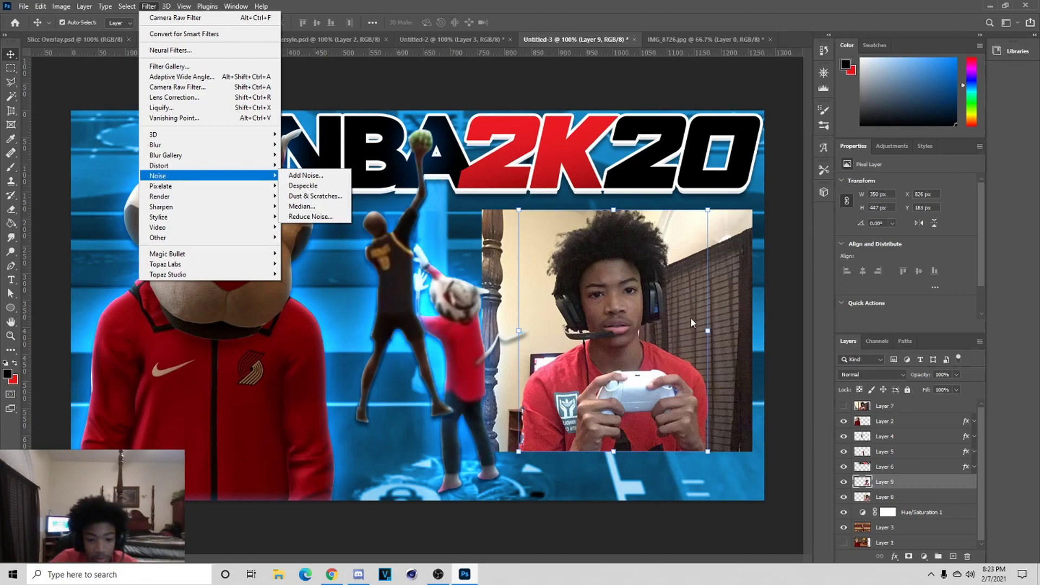
{"action": "left_click", "coordinate": [311, 217]}
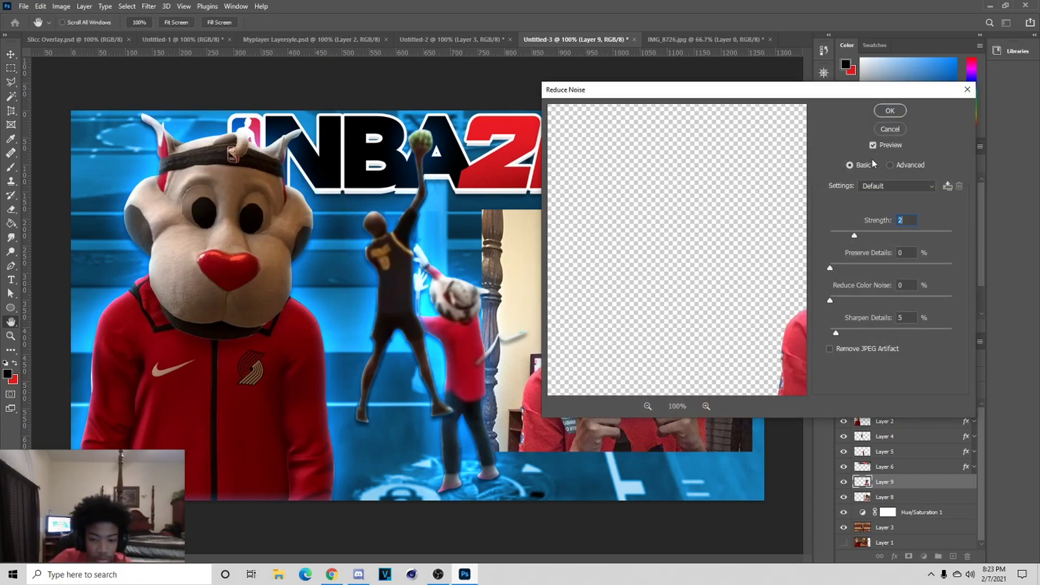
{"action": "left_click_drag", "start_coordinate": [818, 97], "coordinate": [921, 117]}
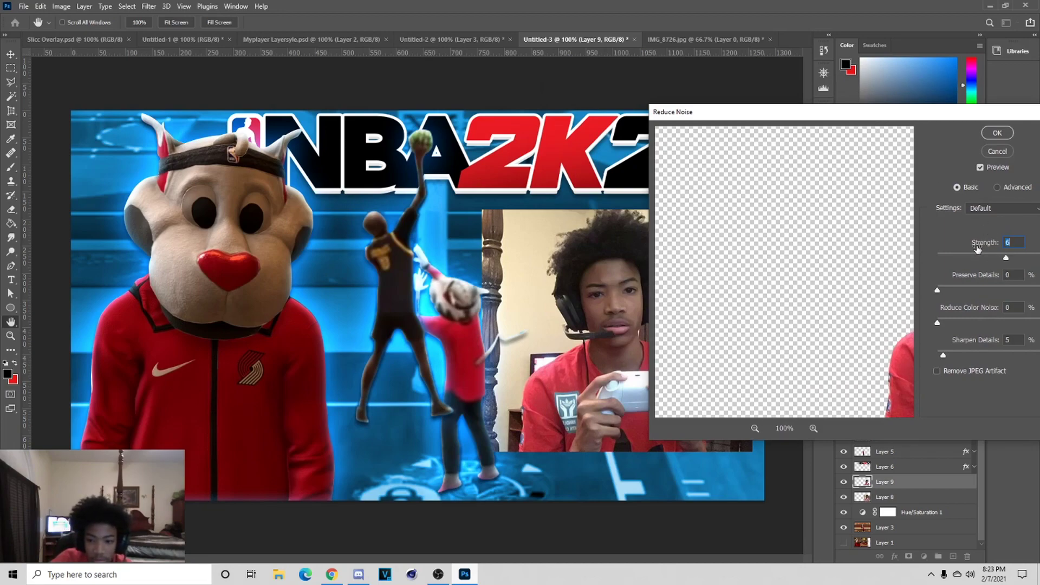
{"action": "left_click", "coordinate": [985, 255]}
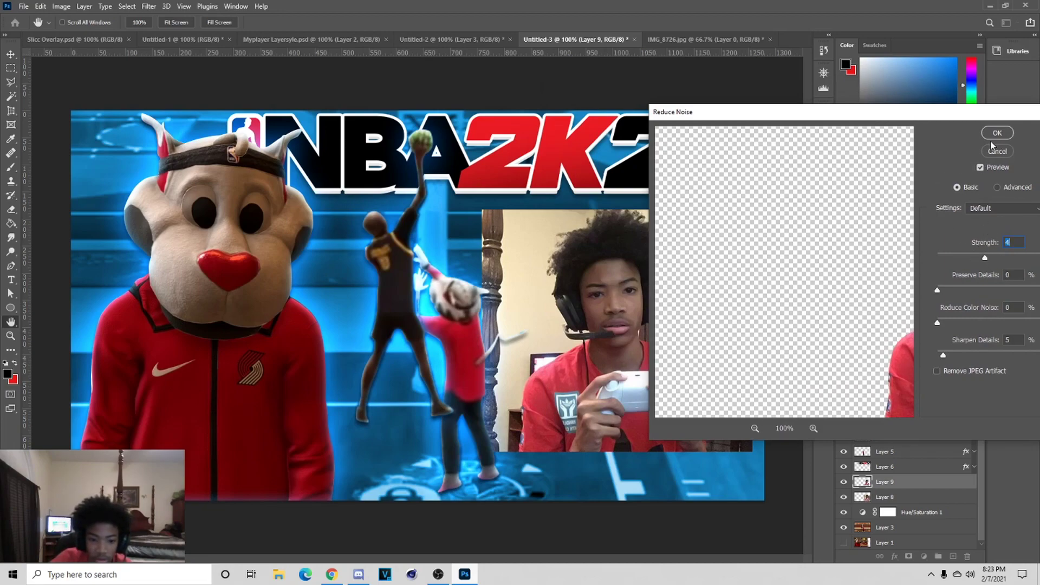
{"action": "left_click", "coordinate": [989, 136]}
{"action": "left_click", "coordinate": [922, 498]}
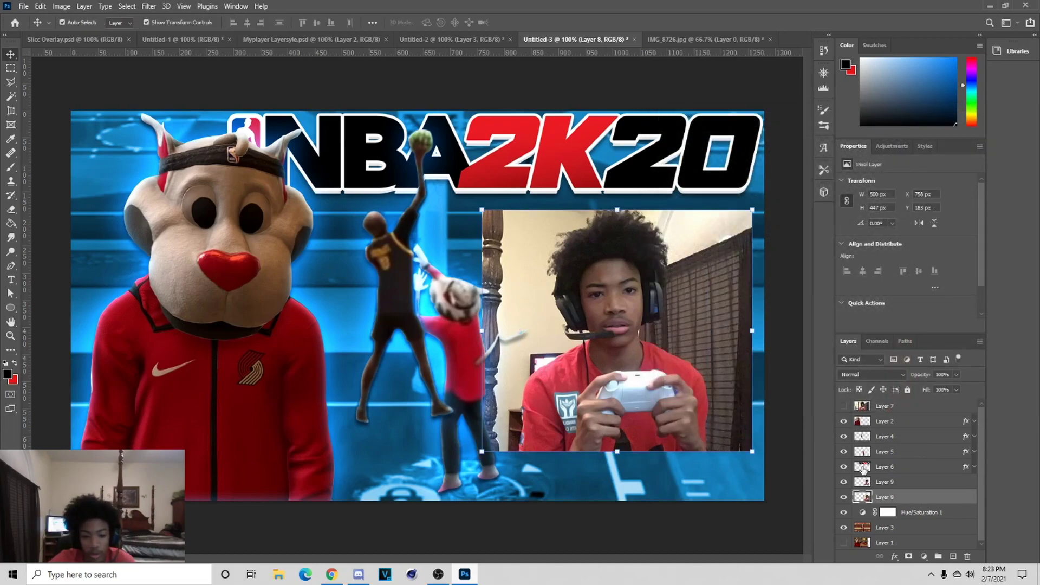
Step: Repeat Reduce Noise on the face-cam photo Layer 8 and delete its top band
{"action": "left_click", "coordinate": [149, 7]}
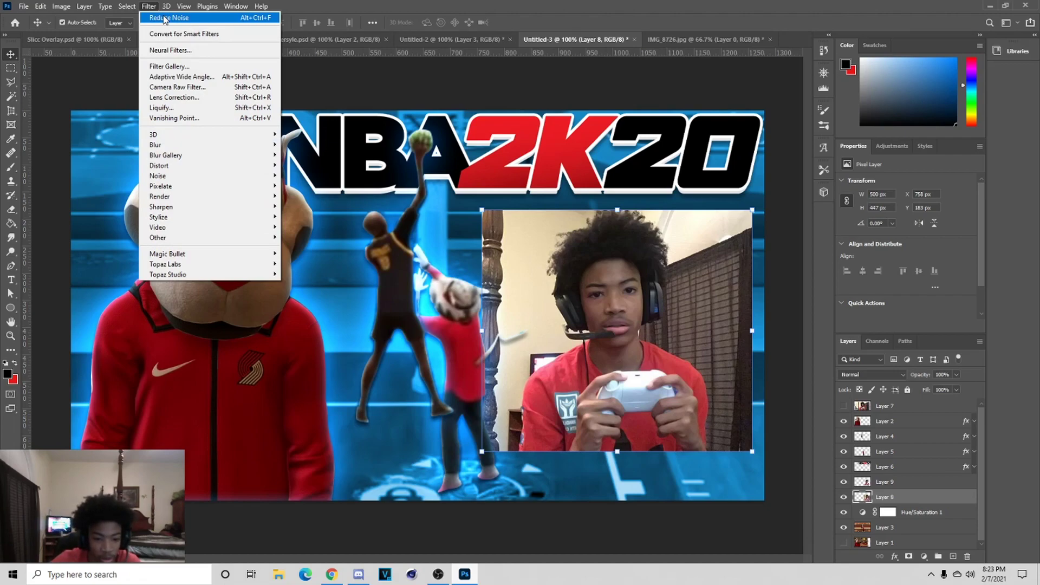
{"action": "left_click", "coordinate": [165, 19]}
{"action": "key", "text": "m"}
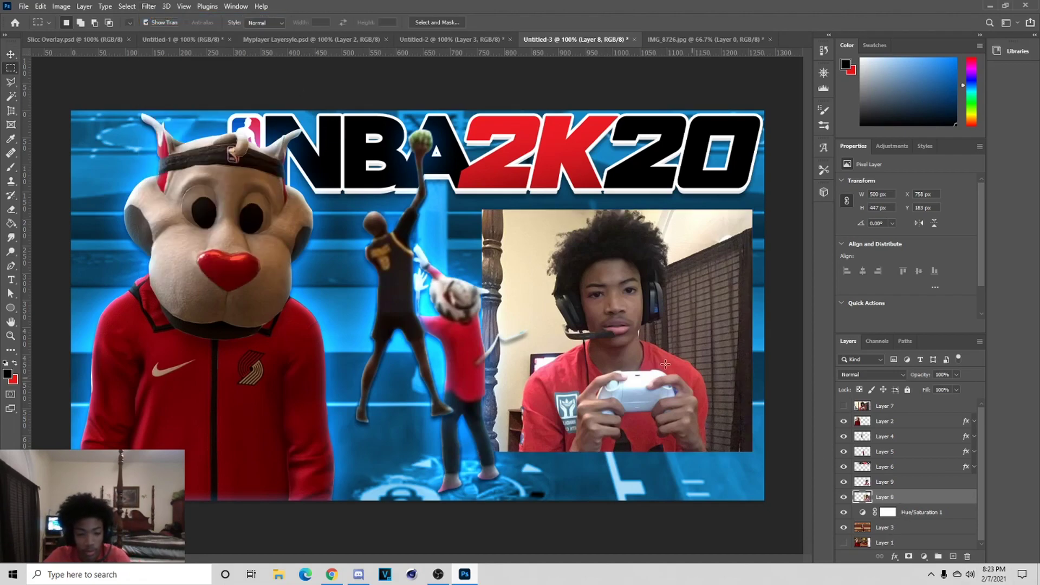
{"action": "mouse_move", "coordinate": [469, 246]}
{"action": "left_mouse_down"}
{"action": "mouse_move", "coordinate": [596, 206]}
{"action": "mouse_move", "coordinate": [770, 200]}
{"action": "left_mouse_up"}
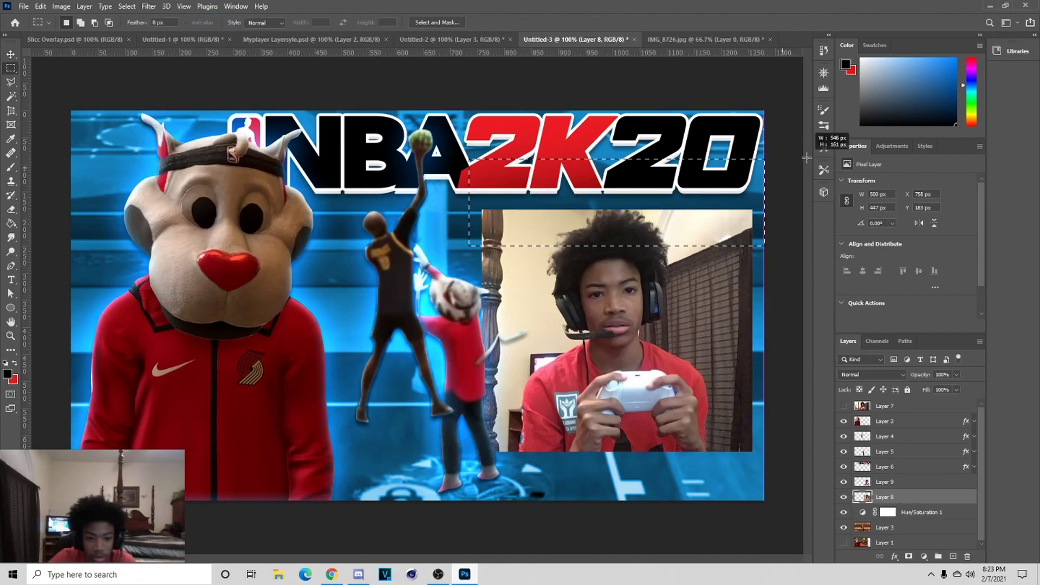
{"action": "key", "text": "Delete"}
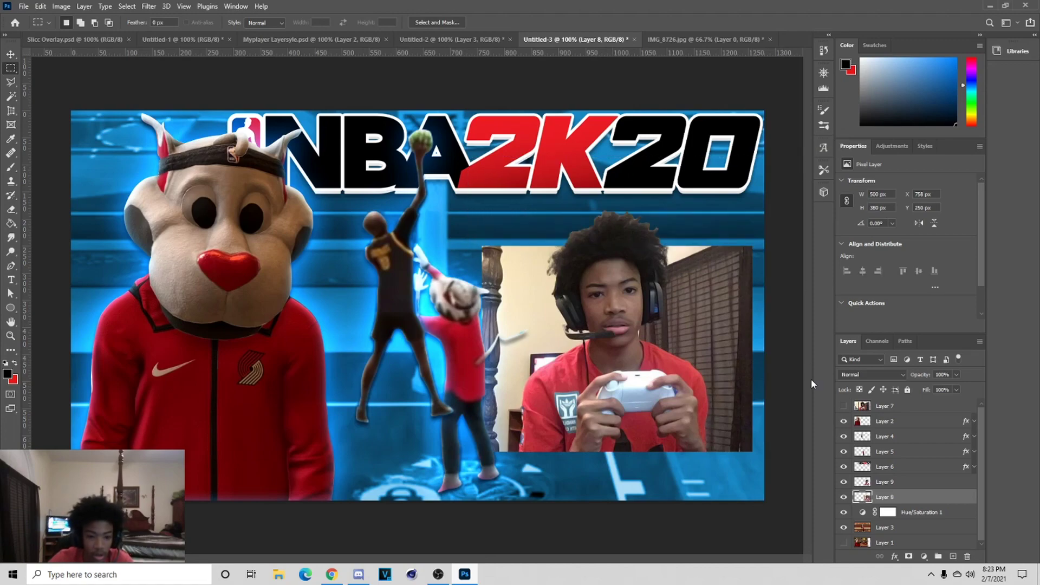
Step: Raise face-cam Layers 8 and 9 together by 29 px
{"action": "left_click", "coordinate": [11, 54]}
{"action": "left_click", "coordinate": [921, 482], "text": "ctrl"}
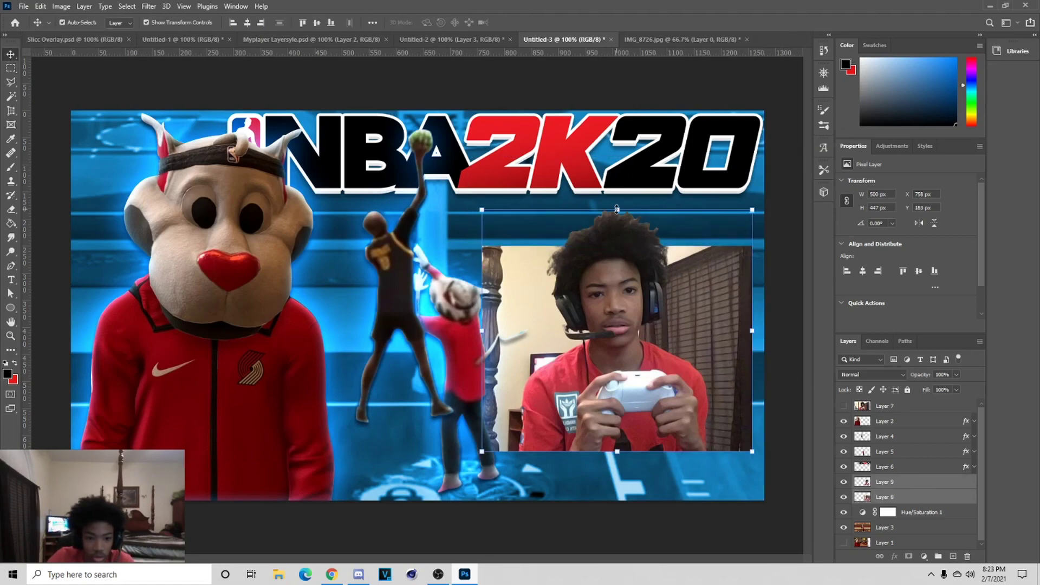
{"action": "left_click_drag", "start_coordinate": [626, 294], "coordinate": [627, 288]}
{"action": "left_click", "coordinate": [536, 22]}
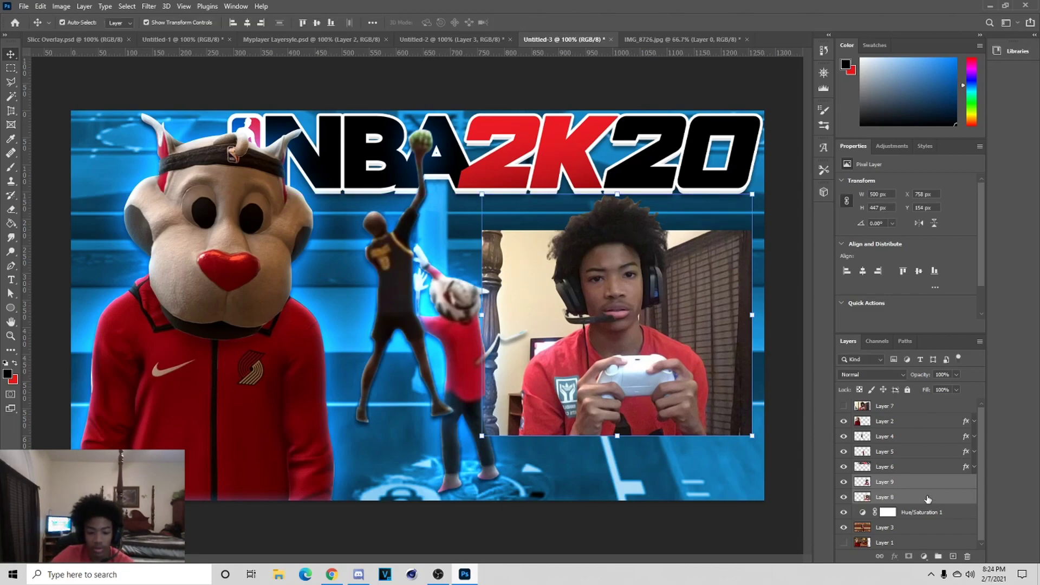
{"action": "left_click", "coordinate": [895, 495], "text": "ctrl"}
Step: Paste mascot Layer 2's glow style onto face-cam Layer 9 and nudge it up 2 px
{"action": "left_click", "coordinate": [285, 310]}
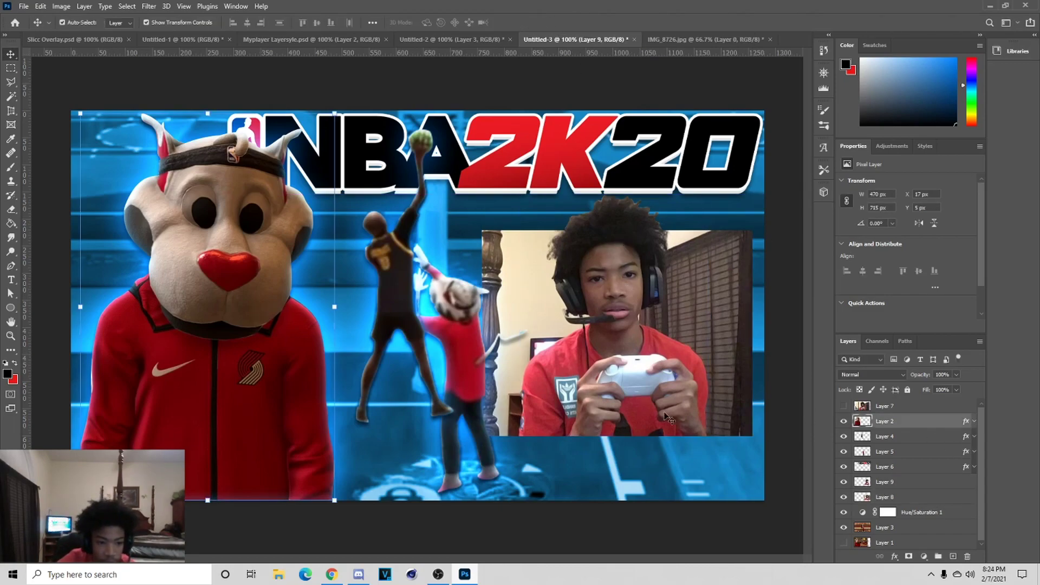
{"action": "right_click", "coordinate": [897, 423]}
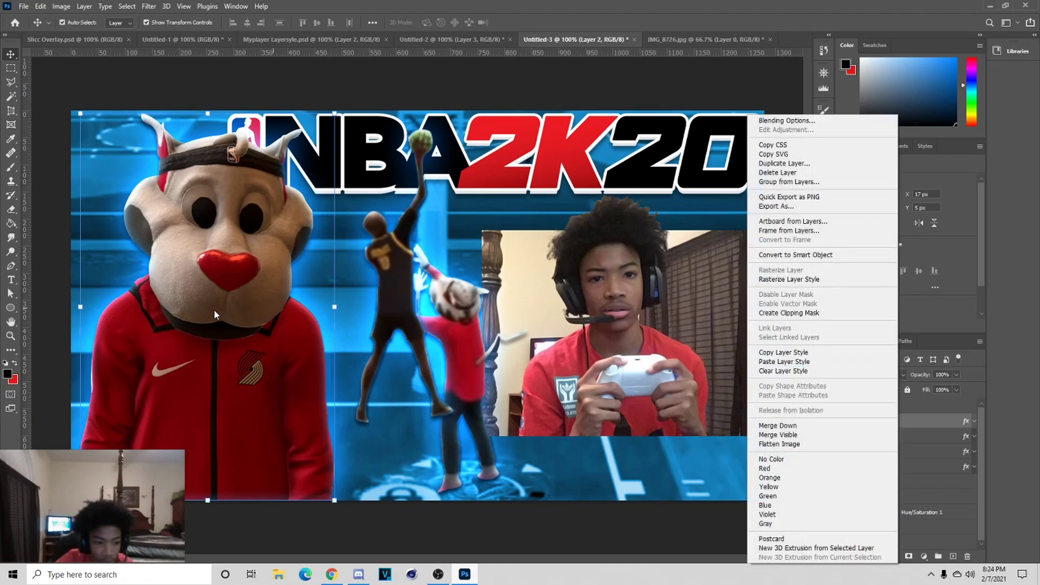
{"action": "left_click", "coordinate": [214, 311]}
{"action": "right_click", "coordinate": [893, 418]}
{"action": "left_click", "coordinate": [814, 353]}
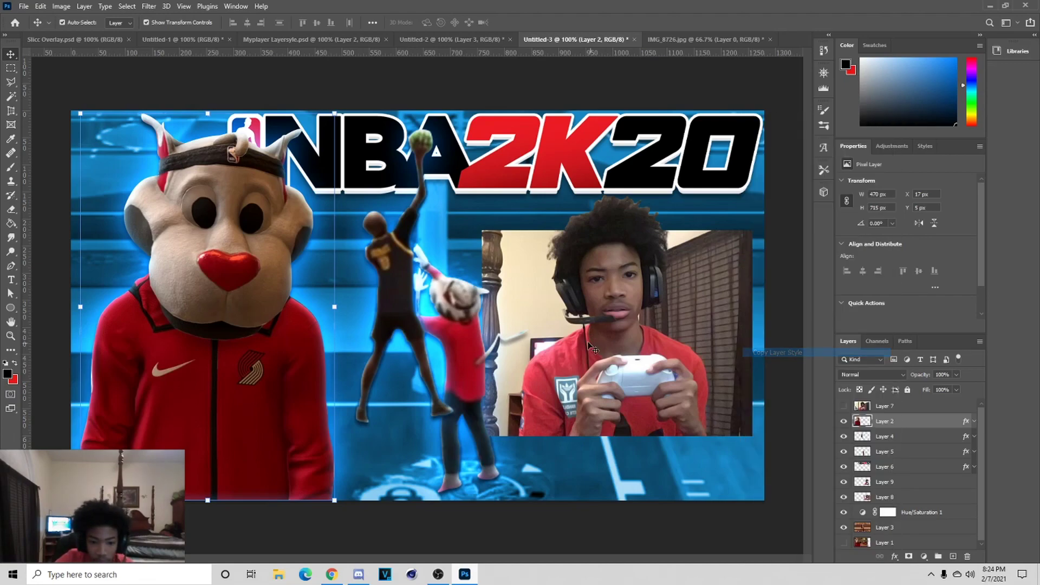
{"action": "left_click", "coordinate": [590, 346]}
{"action": "right_click", "coordinate": [910, 471]}
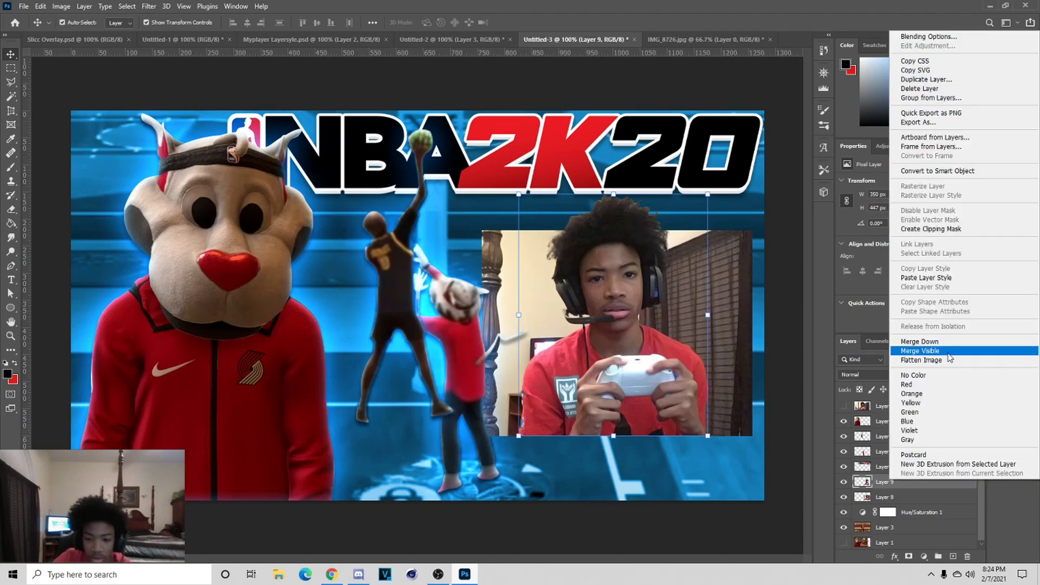
{"action": "left_click", "coordinate": [937, 278]}
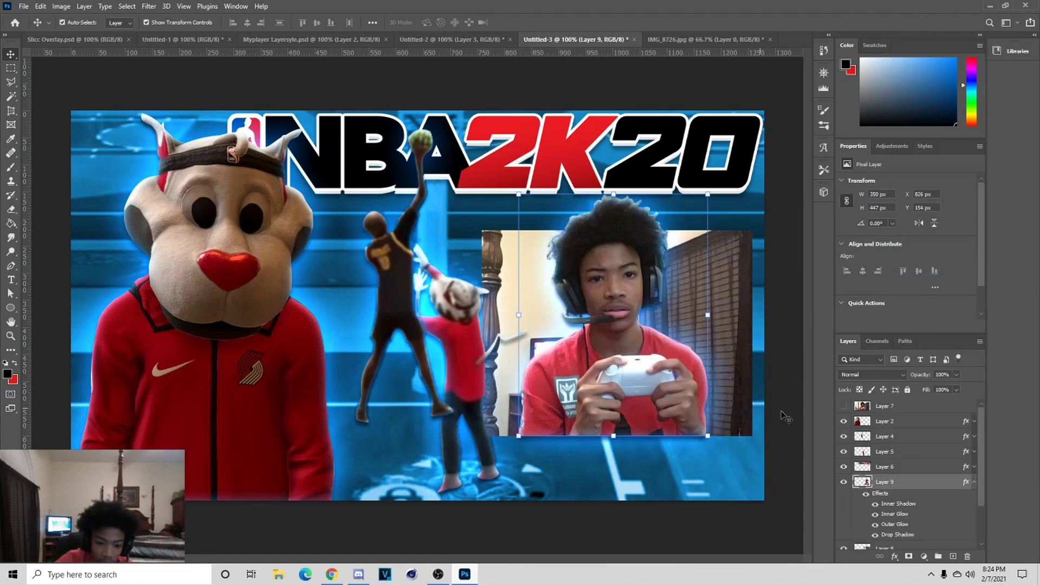
{"action": "key", "text": "Up"}
{"action": "key", "text": "Up"}
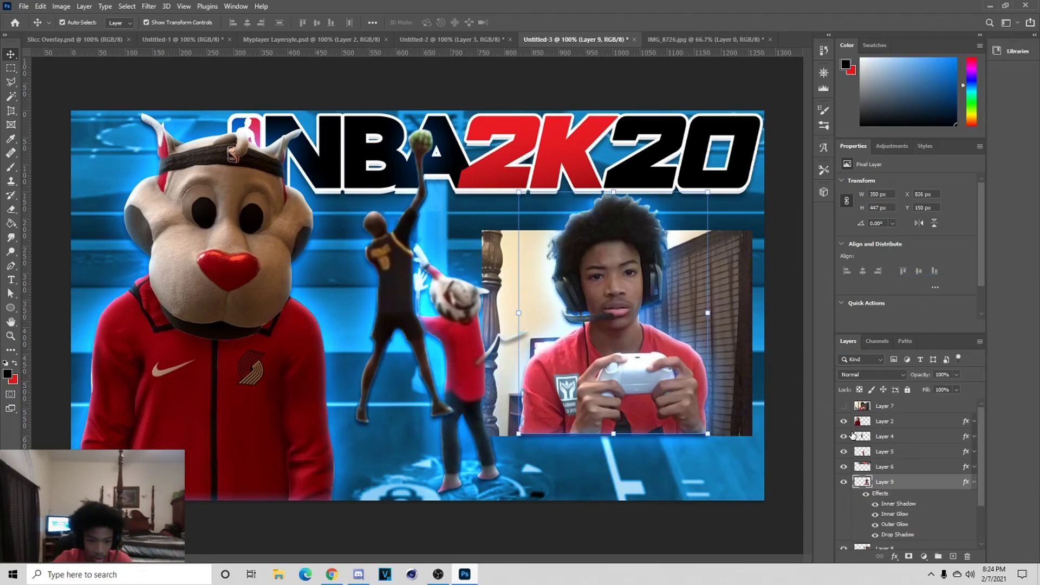
{"action": "left_click", "coordinate": [974, 482]}
{"action": "left_click", "coordinate": [753, 528]}
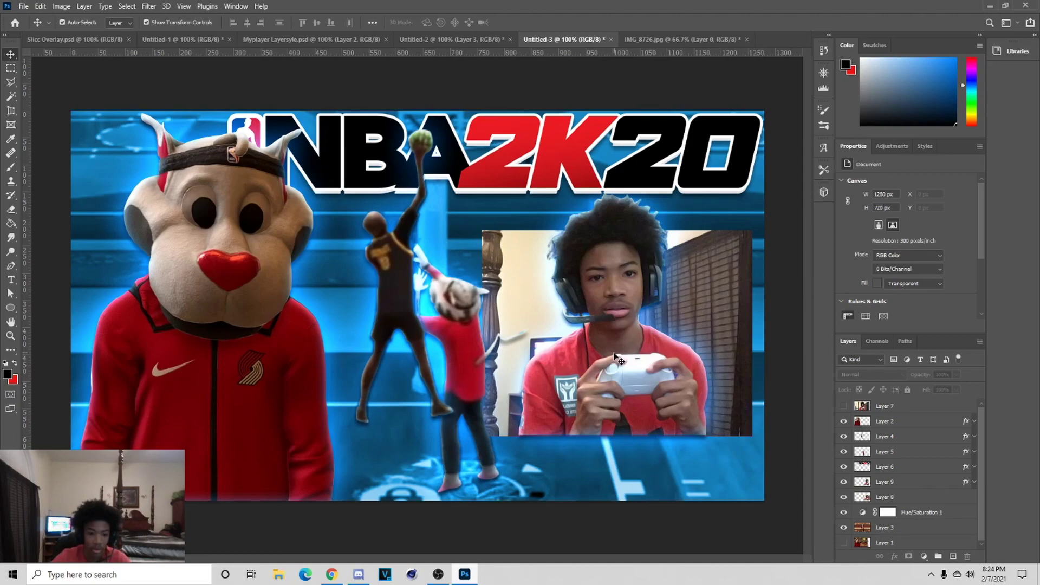
Step: Give face-cam Layer 8 a 1 px white stroke and a drop shadow
{"action": "left_click", "coordinate": [617, 357]}
{"action": "right_click", "coordinate": [909, 497]}
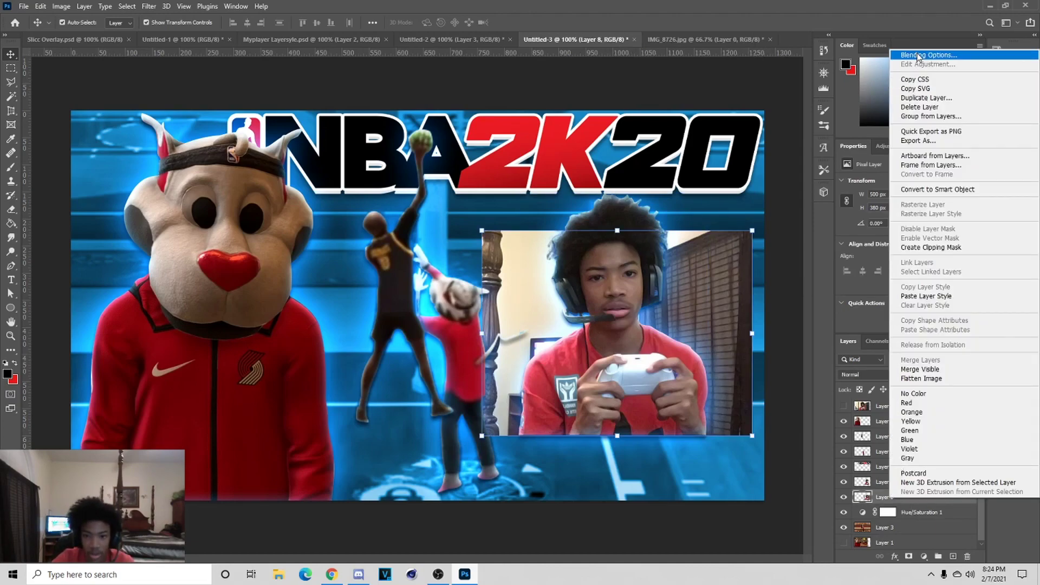
{"action": "left_click", "coordinate": [783, 375]}
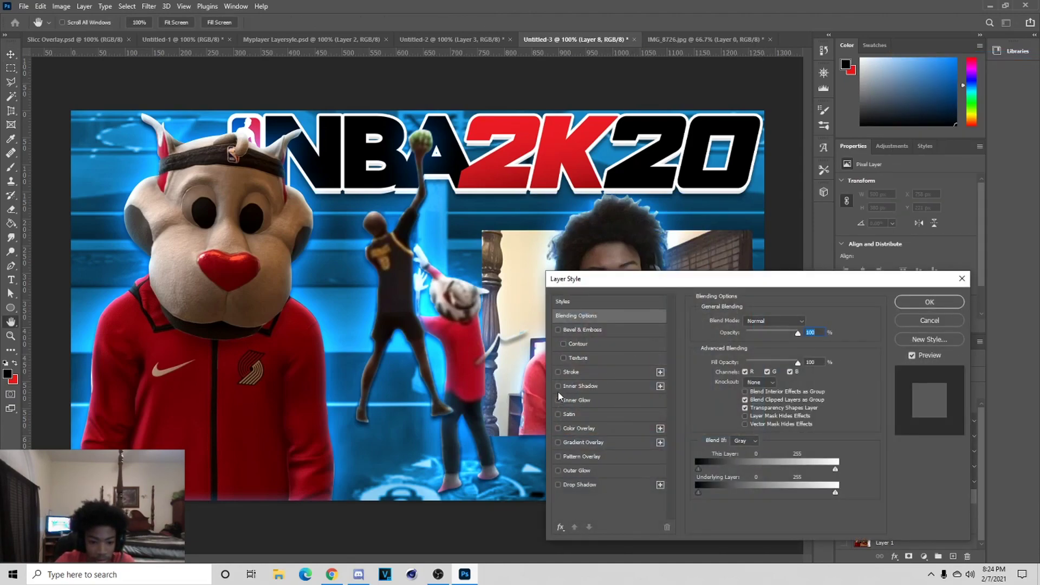
{"action": "left_click", "coordinate": [599, 373]}
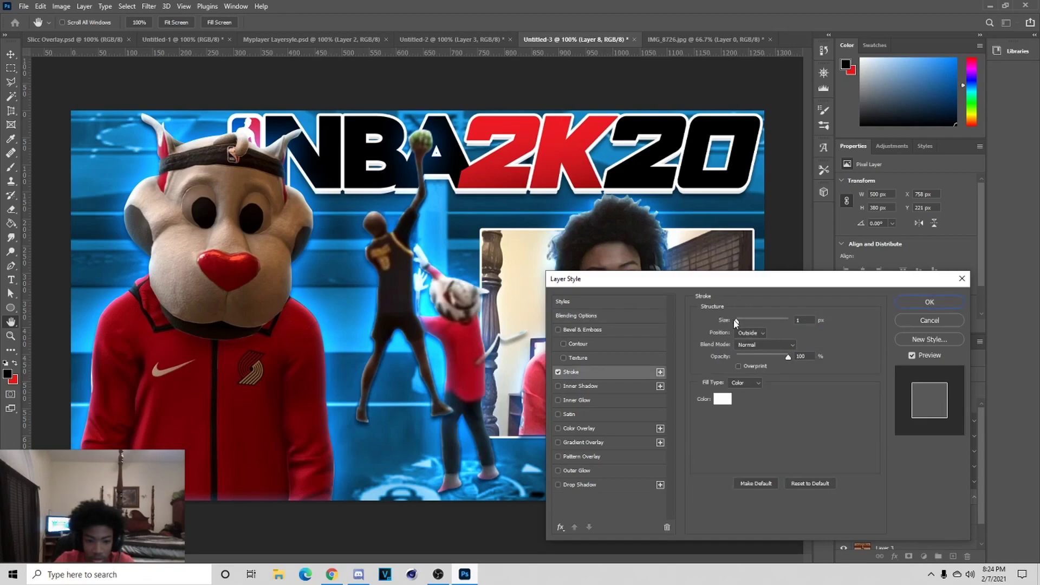
{"action": "left_click_drag", "start_coordinate": [736, 322], "coordinate": [736, 319]}
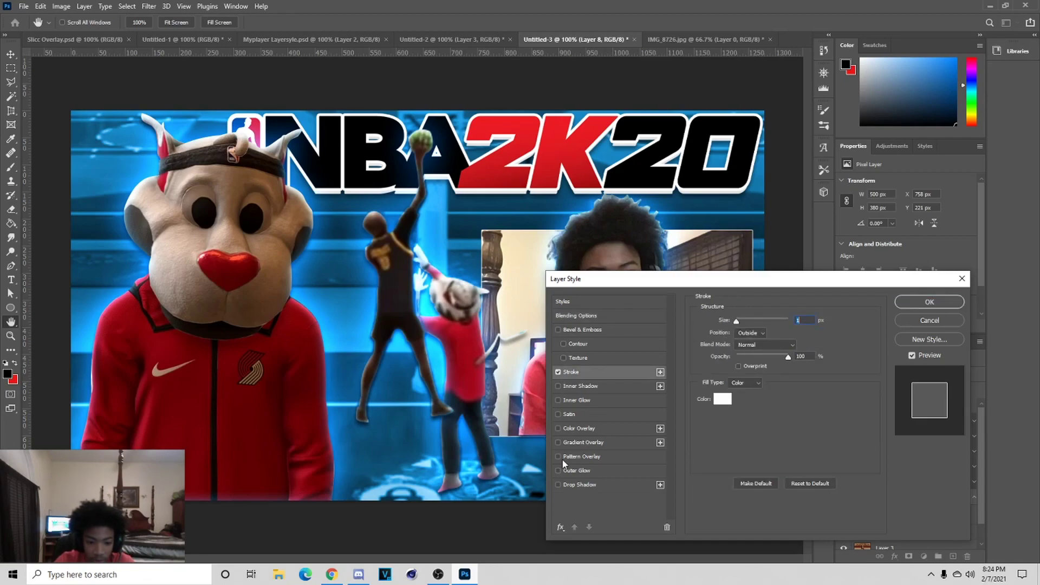
{"action": "left_click", "coordinate": [565, 487]}
{"action": "left_click", "coordinate": [929, 301]}
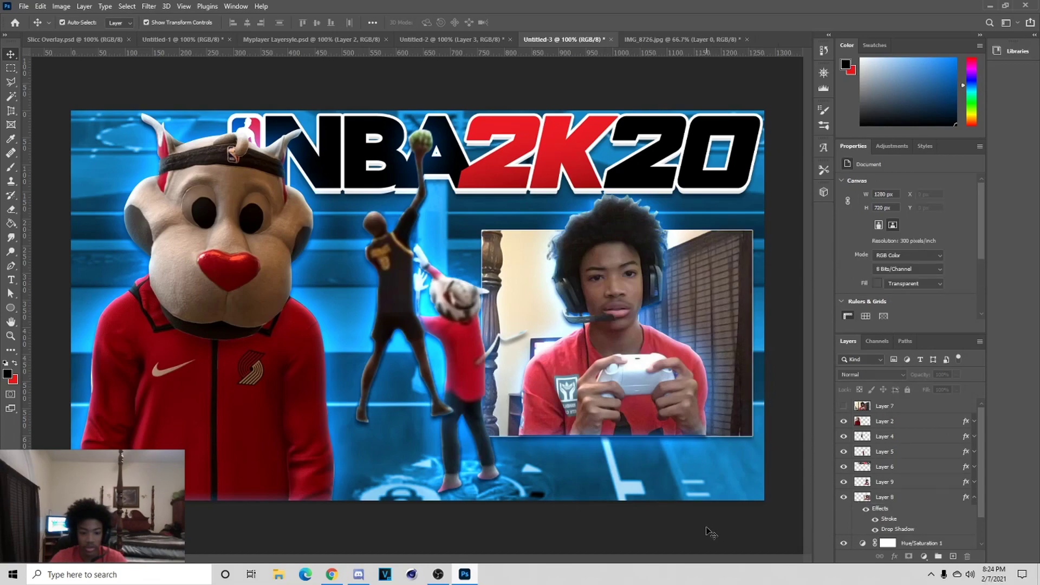
Step: Preview the whole thumbnail, then select the NBA 2K20 logo and scale it slightly smaller
{"action": "key", "text": "ctrl+minus"}
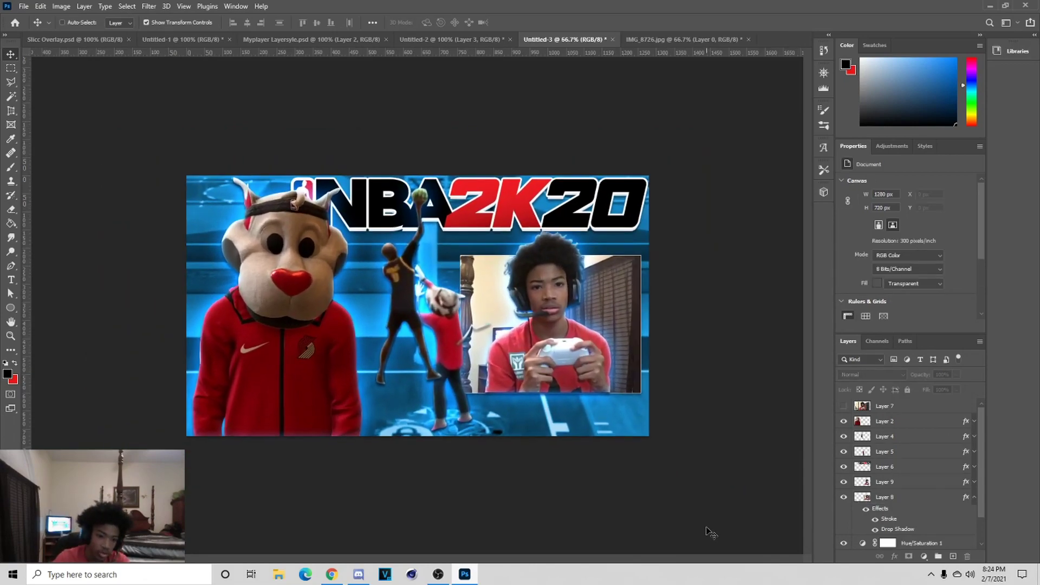
{"action": "key", "text": "ctrl+minus"}
{"action": "key", "text": "ctrl+plus"}
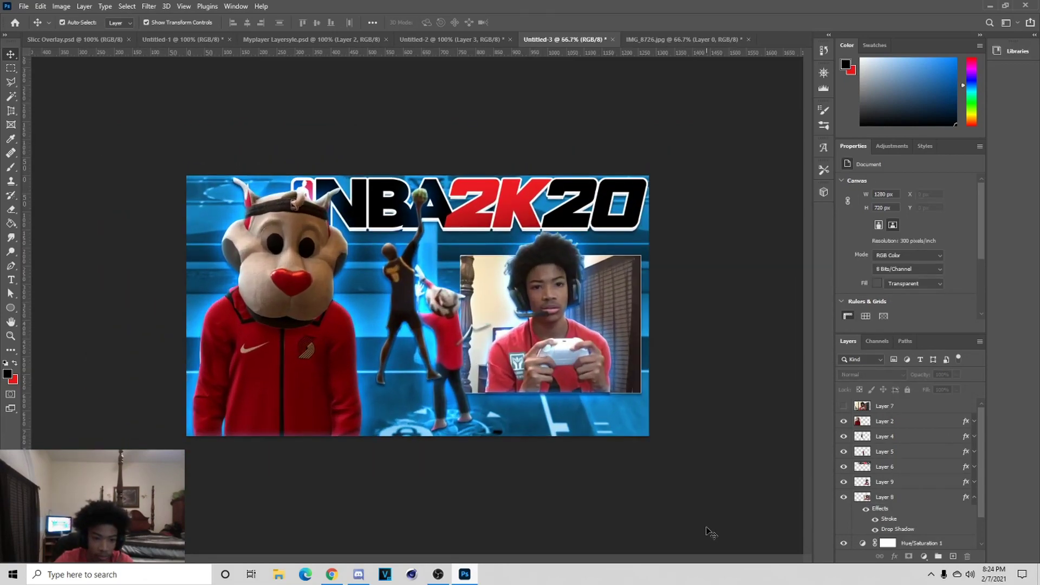
{"action": "left_click", "coordinate": [597, 220]}
{"action": "key", "text": "ctrl+t"}
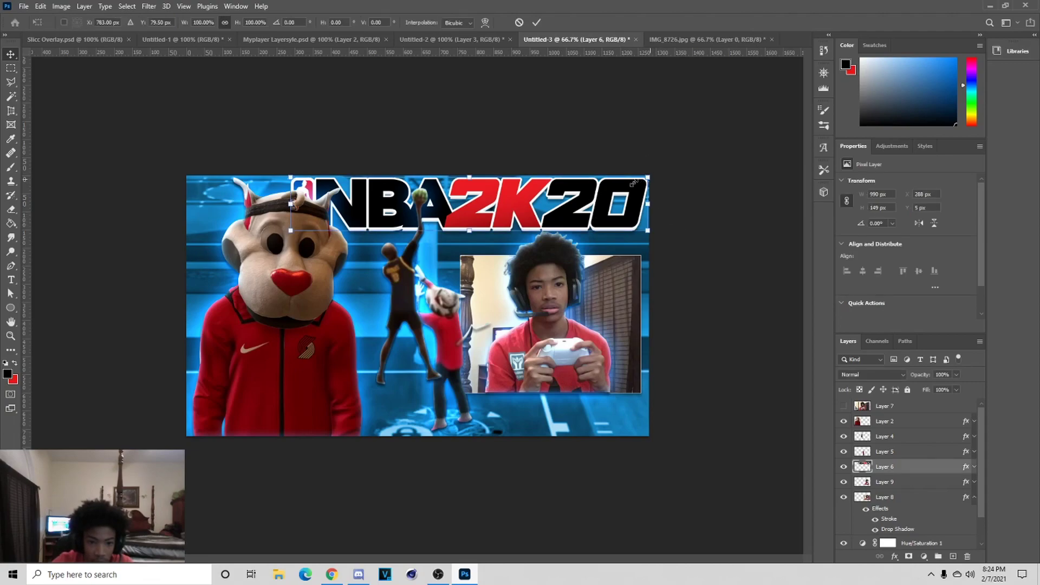
{"action": "left_click_drag", "start_coordinate": [647, 176], "coordinate": [625, 203]}
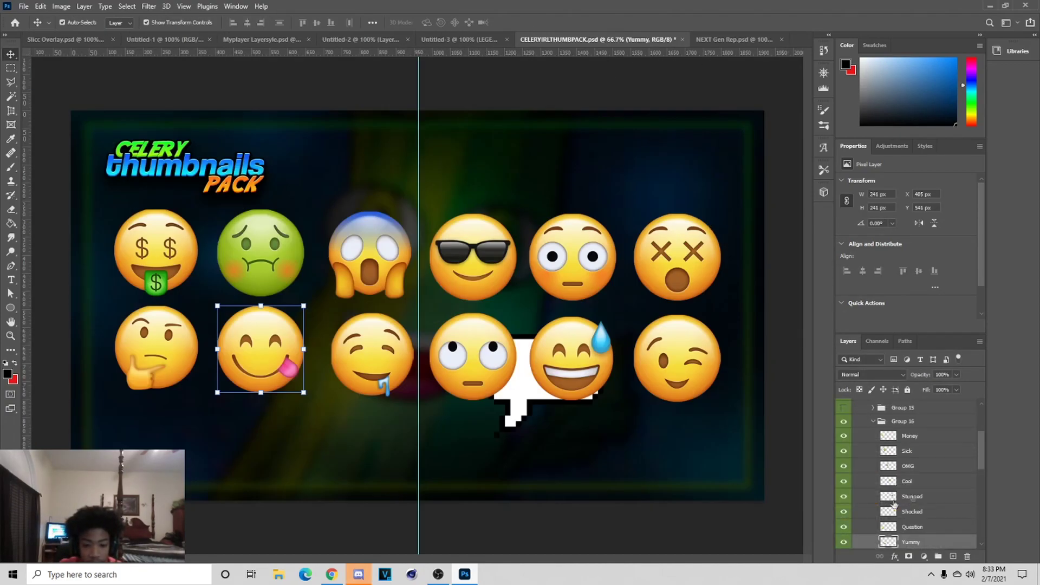
Step: Place the white speech bubble beside the face-cam head at about 154 x 127 px; hide the gold emblem
{"action": "left_click", "coordinate": [512, 400]}
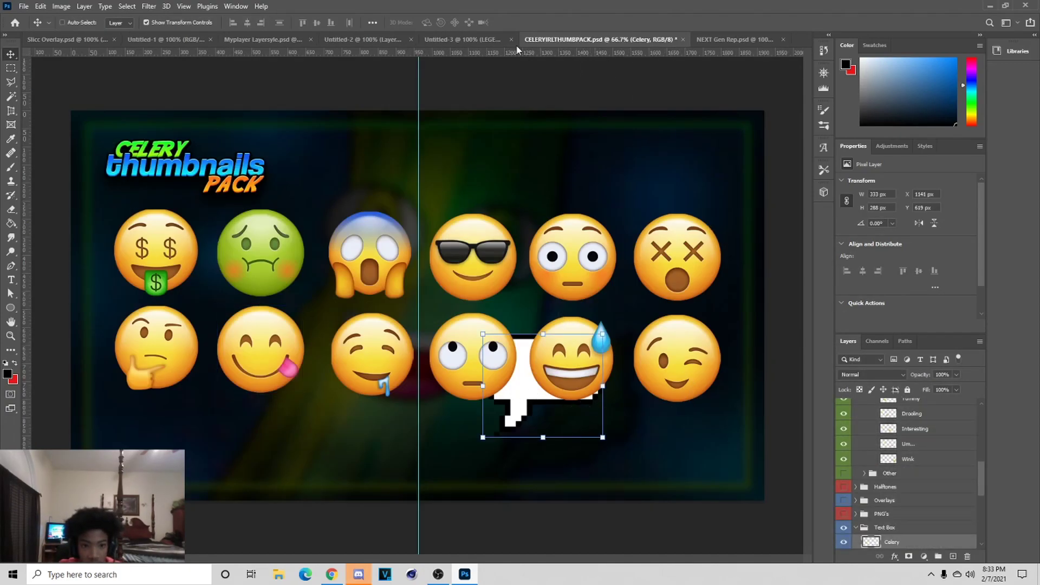
{"action": "left_click_drag", "start_coordinate": [517, 47], "coordinate": [372, 327]}
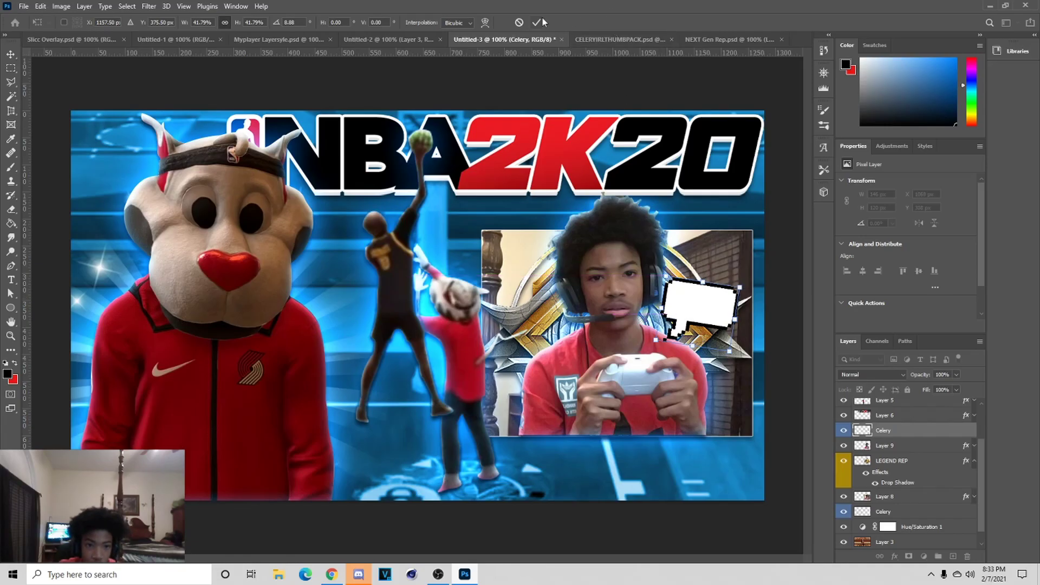
{"action": "key", "text": "Return"}
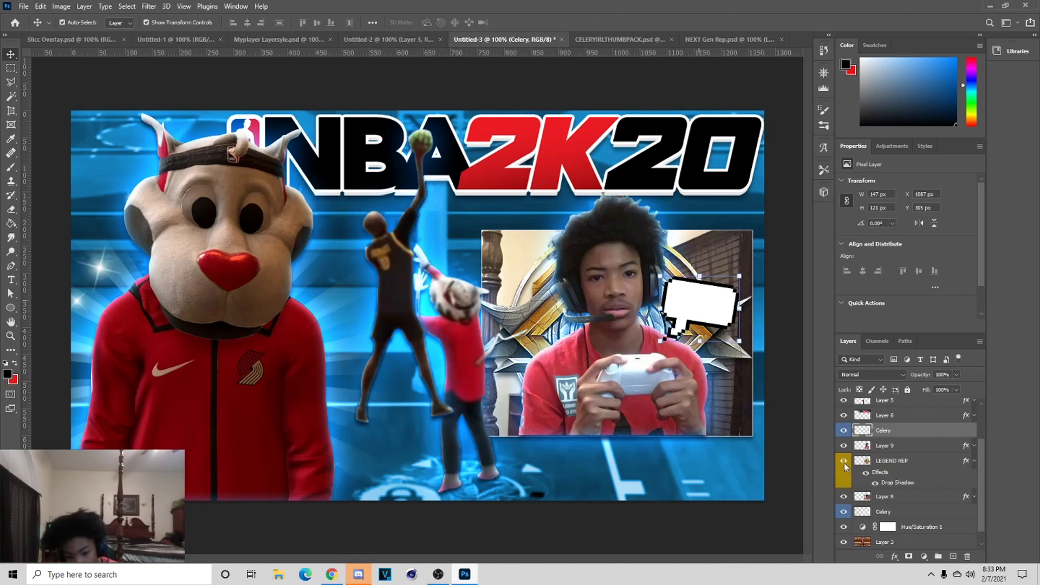
{"action": "left_click", "coordinate": [843, 461]}
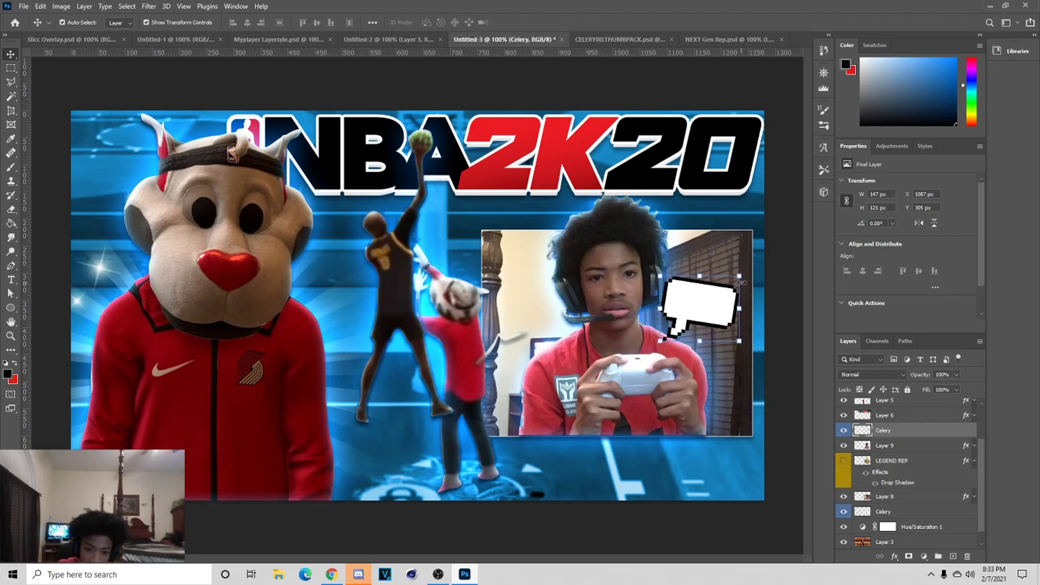
{"action": "left_click_drag", "start_coordinate": [739, 277], "coordinate": [743, 279]}
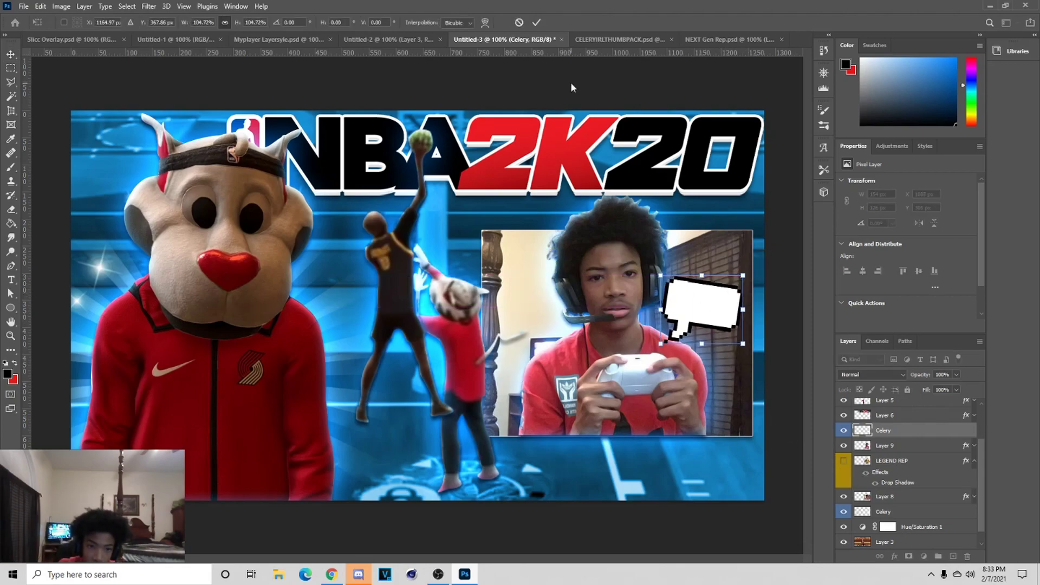
Step: Commit the speech bubble's resize and select the Group 16 emoji set in the emoji pack
{"action": "left_click", "coordinate": [537, 22]}
{"action": "left_click", "coordinate": [650, 39]}
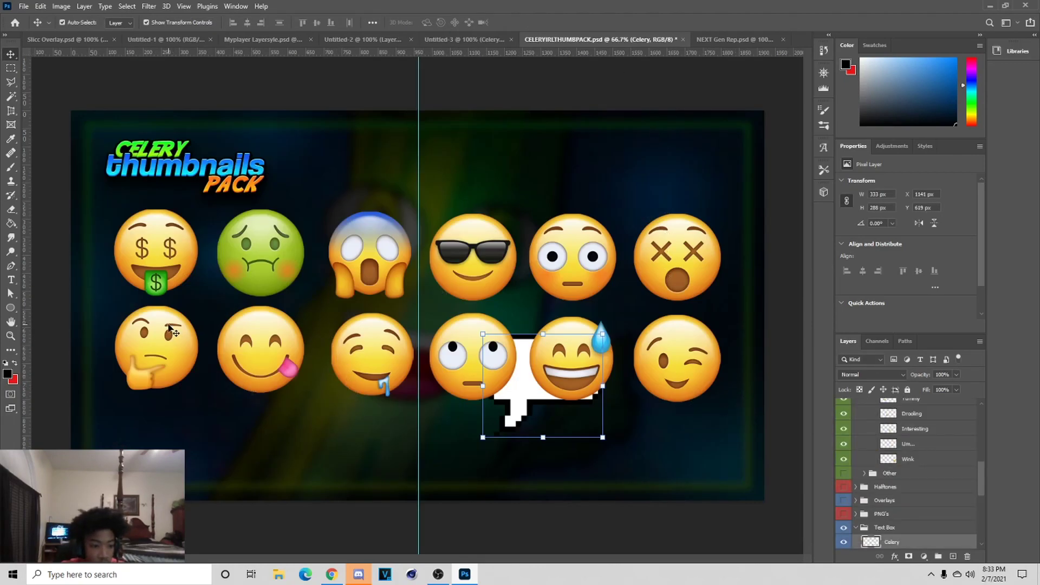
{"action": "left_click", "coordinate": [181, 340]}
{"action": "scroll", "coordinate": [875, 443], "scroll_direction": "up", "scroll_amount": 2}
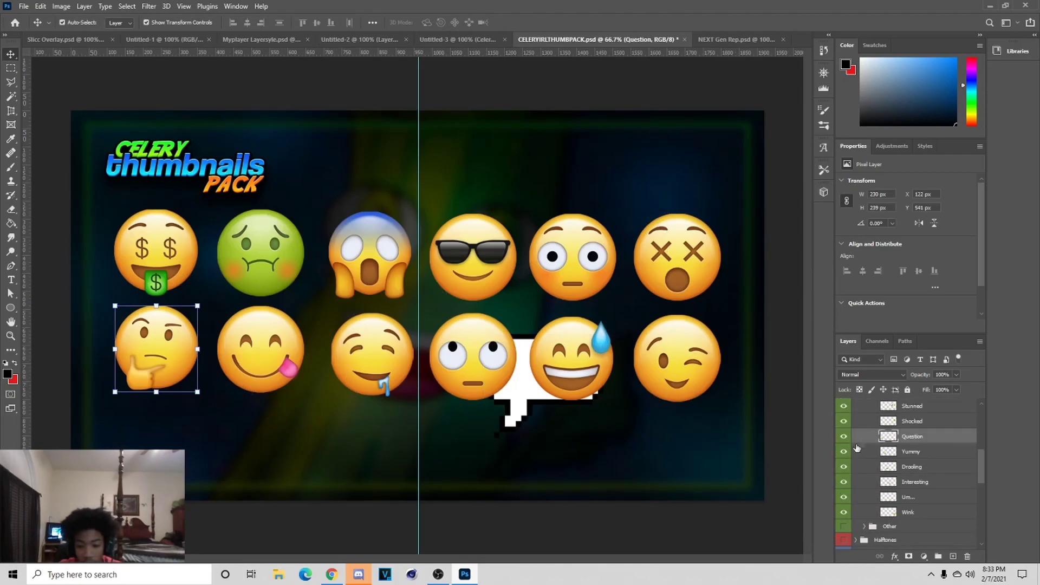
{"action": "left_click", "coordinate": [899, 407]}
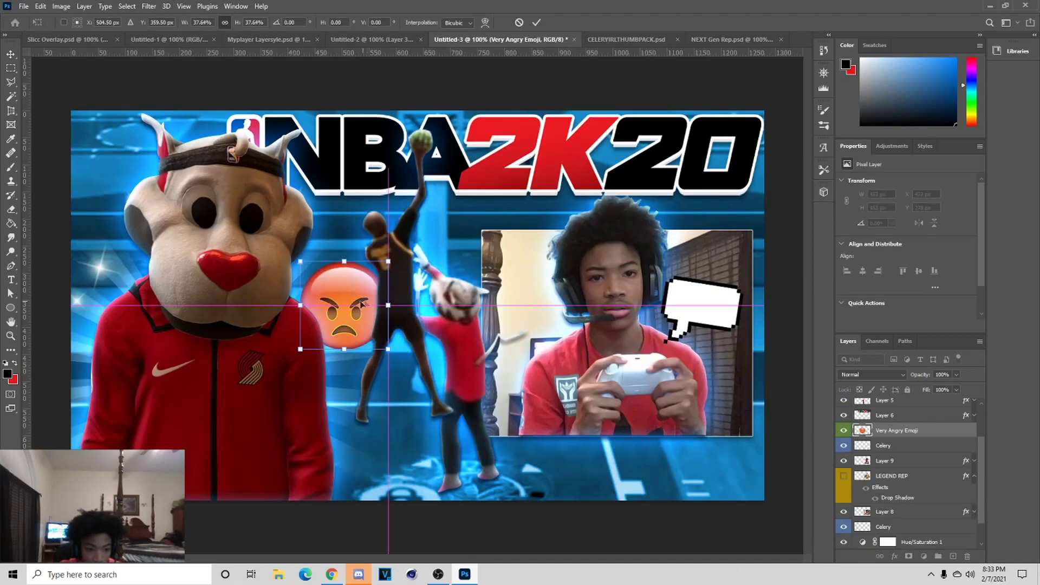
Step: Place the angry emoji on the speech bubble, scaled to about 73 x 74 px and tilted slightly
{"action": "left_click_drag", "start_coordinate": [362, 305], "coordinate": [708, 297]}
{"action": "left_click_drag", "start_coordinate": [736, 252], "coordinate": [720, 294]}
{"action": "left_click_drag", "start_coordinate": [710, 328], "coordinate": [691, 304]}
{"action": "left_click_drag", "start_coordinate": [756, 261], "coordinate": [720, 282]}
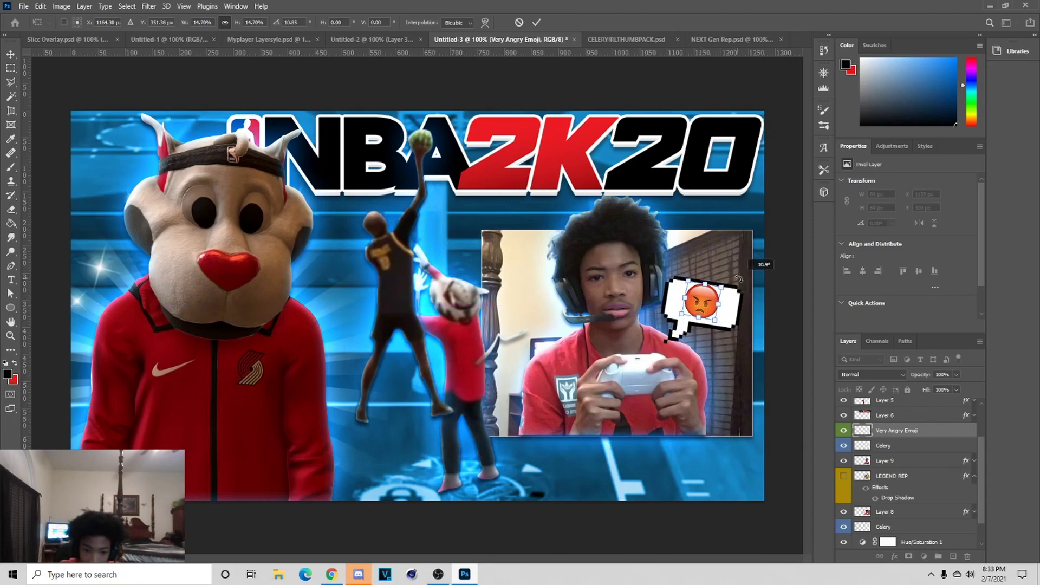
{"action": "left_click", "coordinate": [536, 22]}
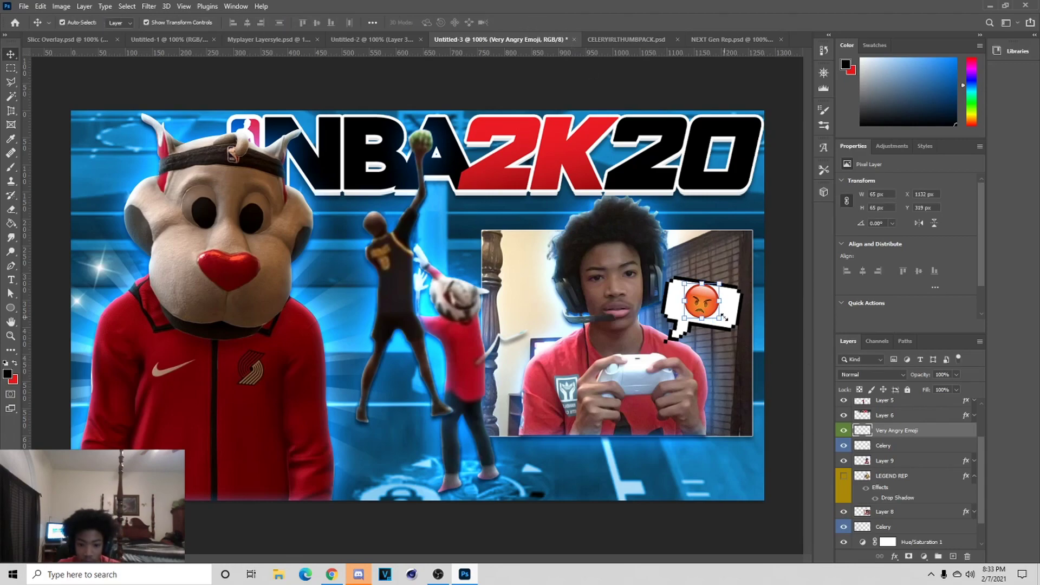
{"action": "left_click_drag", "start_coordinate": [723, 317], "coordinate": [744, 305]}
{"action": "left_click", "coordinate": [538, 22]}
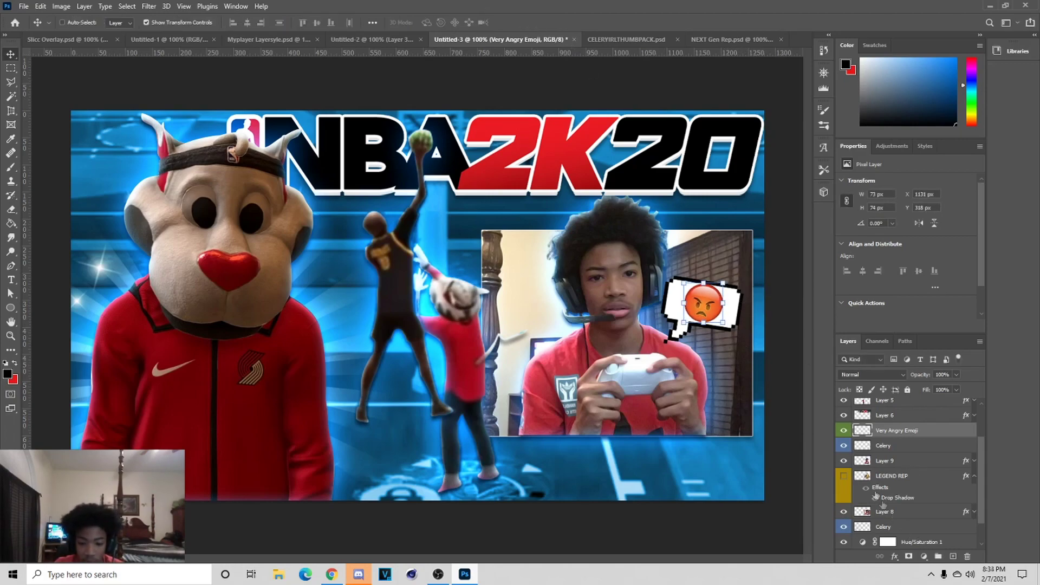
Step: Select the speech bubble layer together with the angry emoji layer
{"action": "left_click", "coordinate": [907, 450], "text": "ctrl"}
{"action": "left_click", "coordinate": [904, 445], "text": "ctrl"}
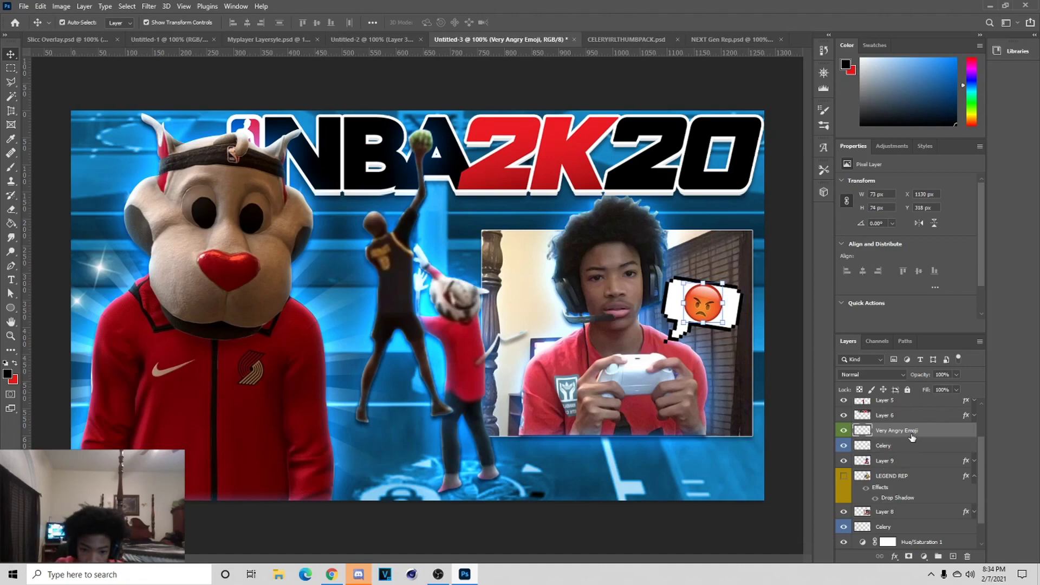
{"action": "left_click", "coordinate": [901, 445], "text": "ctrl"}
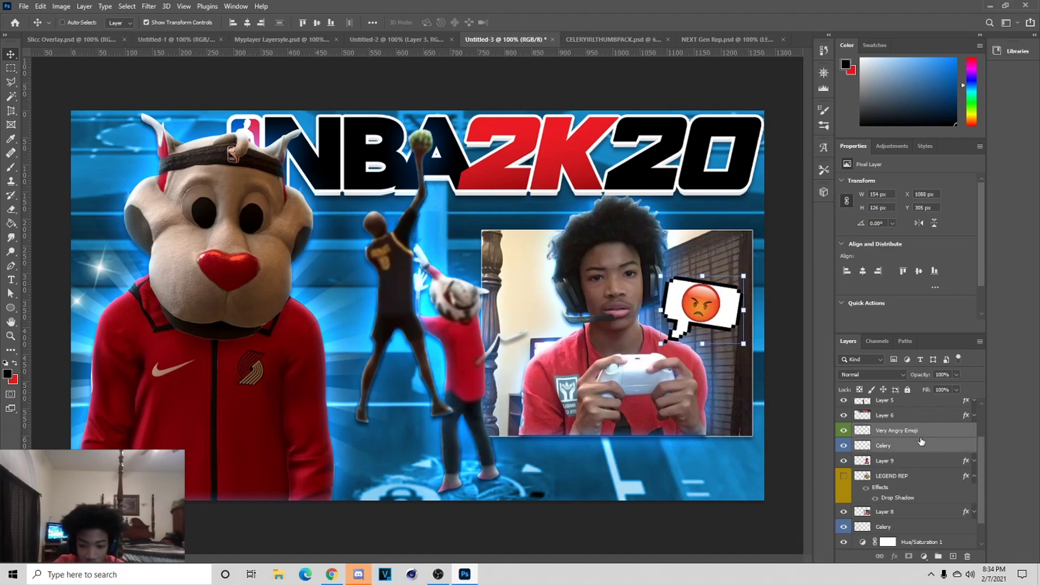
Step: Merge the angry emoji with its bubble and give the merged layer a drop shadow
{"action": "key", "text": "ctrl+e"}
{"action": "right_click", "coordinate": [909, 422]}
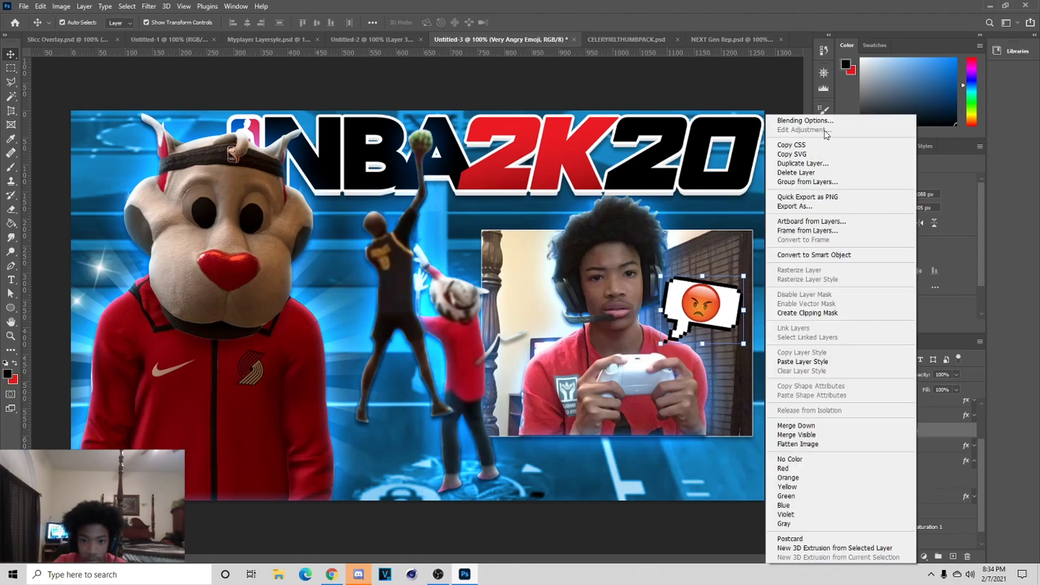
{"action": "left_click", "coordinate": [684, 427]}
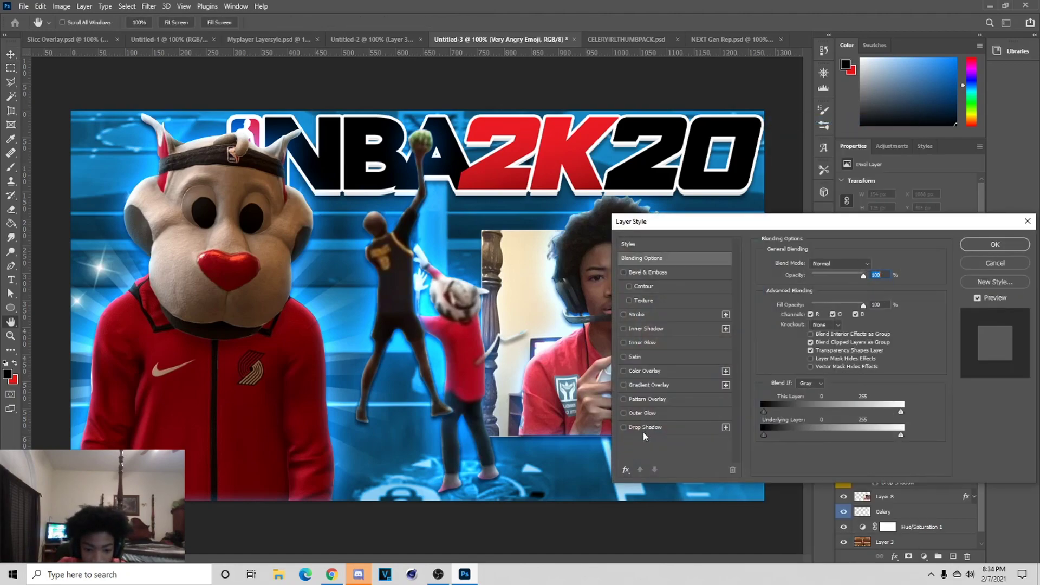
{"action": "left_click", "coordinate": [645, 427]}
{"action": "left_click_drag", "start_coordinate": [796, 230], "coordinate": [812, 260]}
{"action": "left_click", "coordinate": [983, 277]}
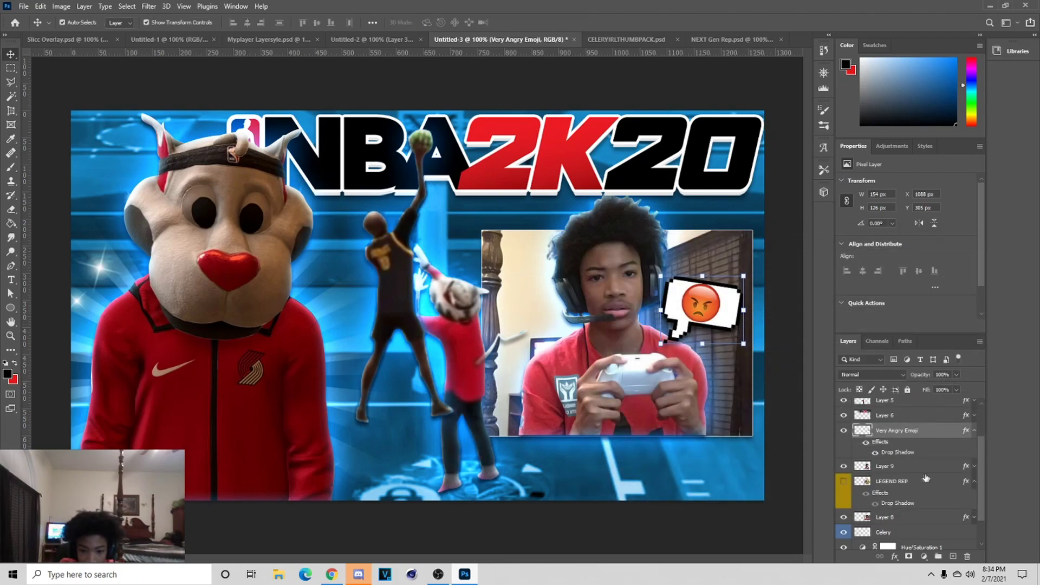
{"action": "left_click", "coordinate": [975, 431]}
Step: Hide the LEGEND REP emblem and the Celery sparkle light effects layers
{"action": "left_click", "coordinate": [874, 465]}
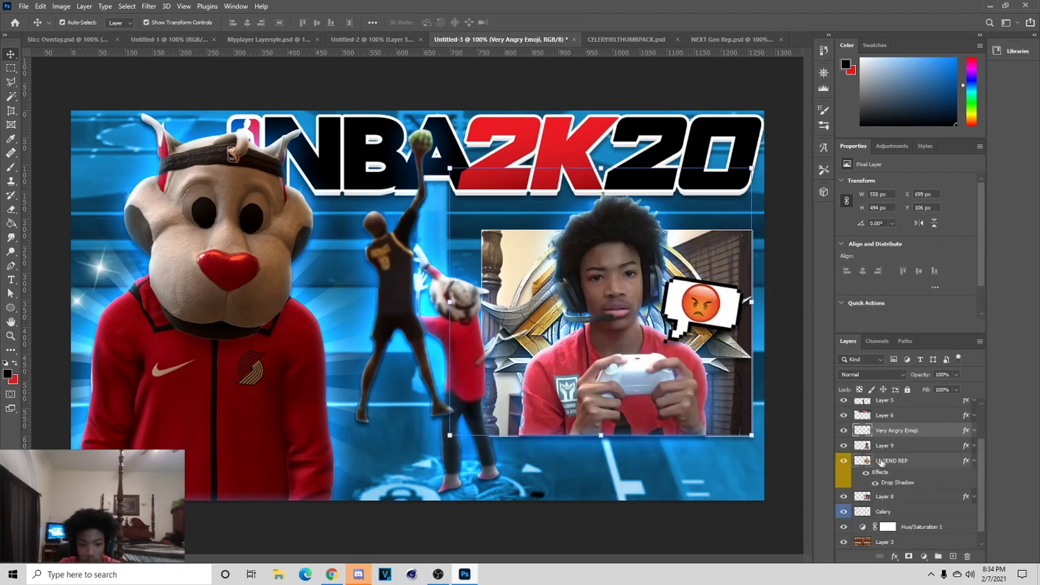
{"action": "left_click", "coordinate": [842, 461]}
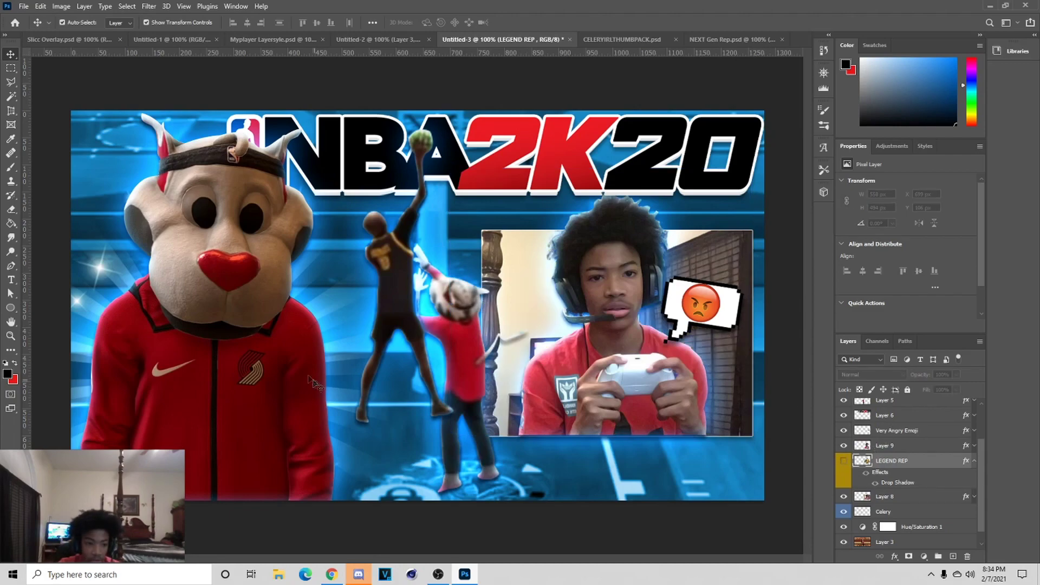
{"action": "left_click", "coordinate": [110, 286]}
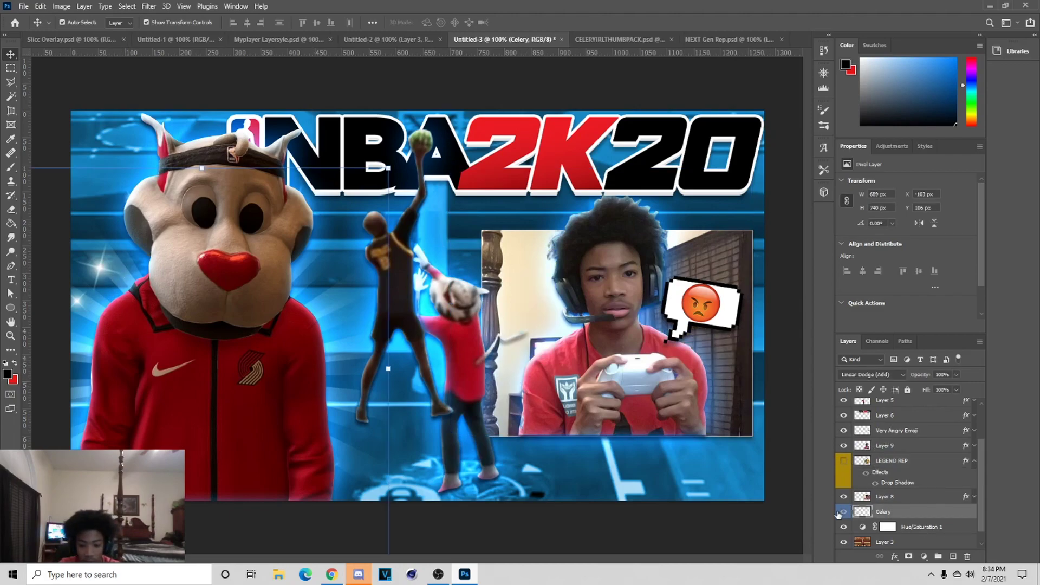
{"action": "left_click", "coordinate": [843, 511]}
{"action": "key", "text": "ctrl+minus"}
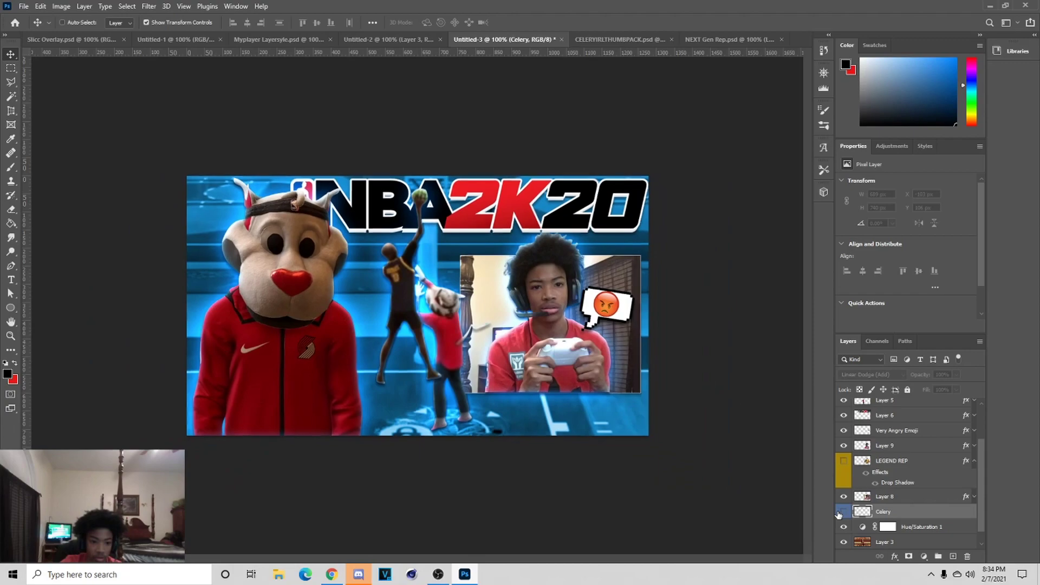
{"action": "key", "text": "ctrl+minus"}
{"action": "key", "text": "ctrl+plus"}
{"action": "key", "text": "ctrl+plus"}
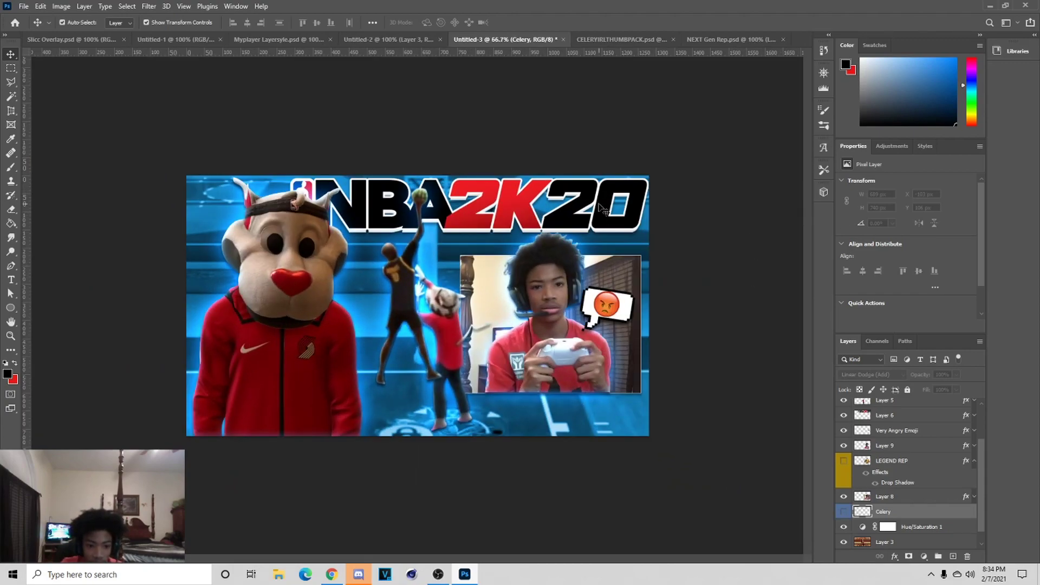
{"action": "left_click", "coordinate": [599, 207]}
Step: Open the speed-lines image from the Recycled GFX Pack's Effects folder
{"action": "left_click", "coordinate": [23, 6]}
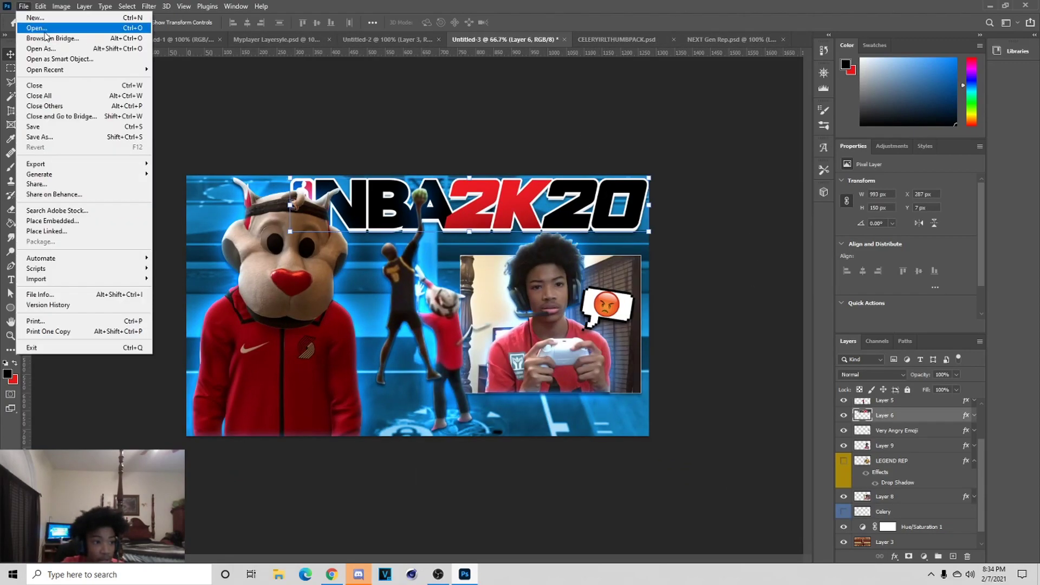
{"action": "left_click", "coordinate": [32, 27]}
{"action": "key", "text": "Escape"}
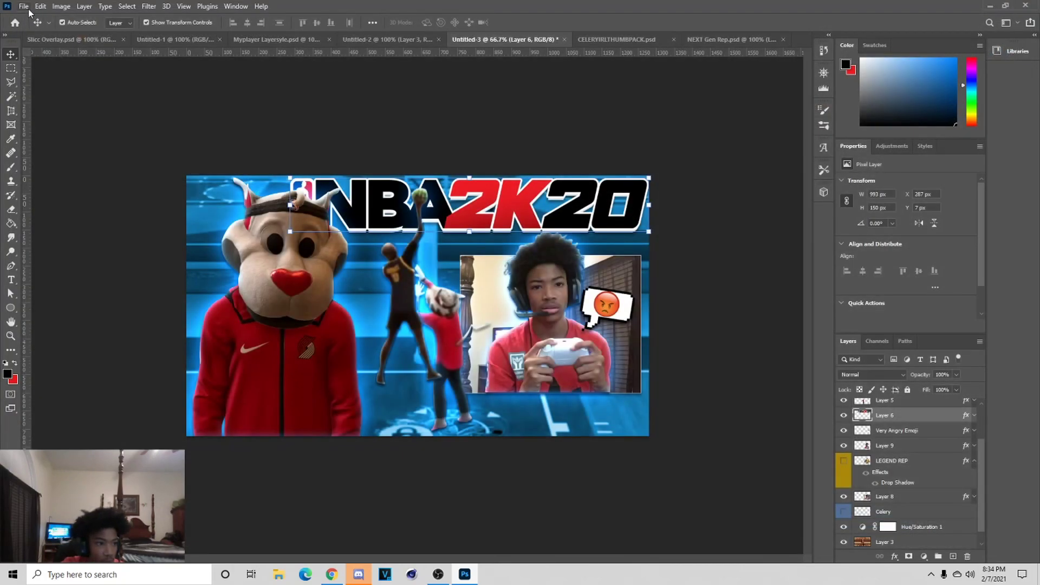
{"action": "left_click", "coordinate": [25, 7]}
{"action": "left_click", "coordinate": [46, 28]}
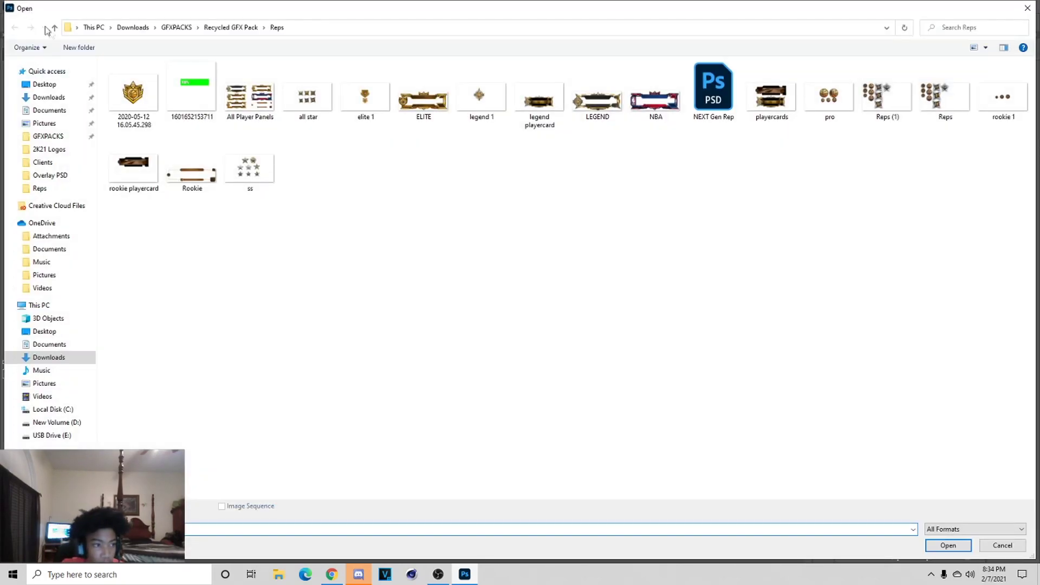
{"action": "left_click", "coordinate": [54, 28]}
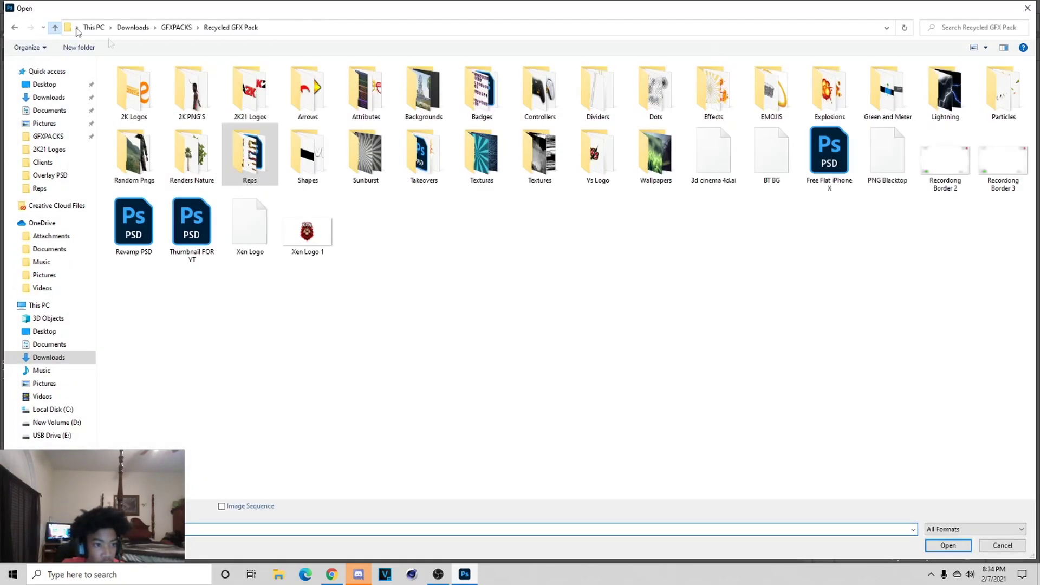
{"action": "double_click", "coordinate": [713, 92]}
{"action": "left_click", "coordinate": [309, 92]}
{"action": "left_click", "coordinate": [958, 547]}
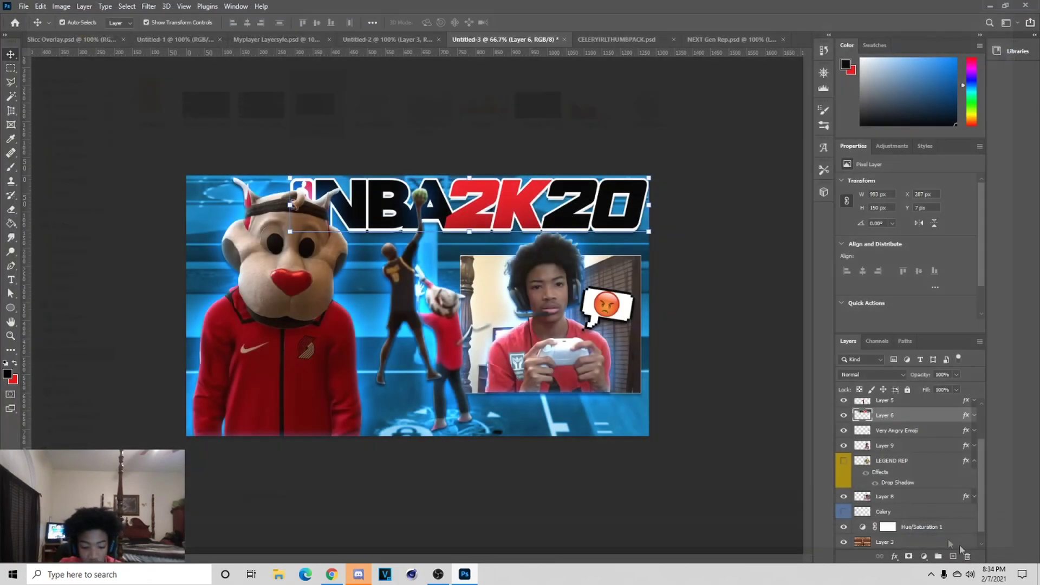
Step: Paste the speed lines into the thumbnail above Layer 2 and blend them in Screen mode
{"action": "left_click", "coordinate": [408, 39]}
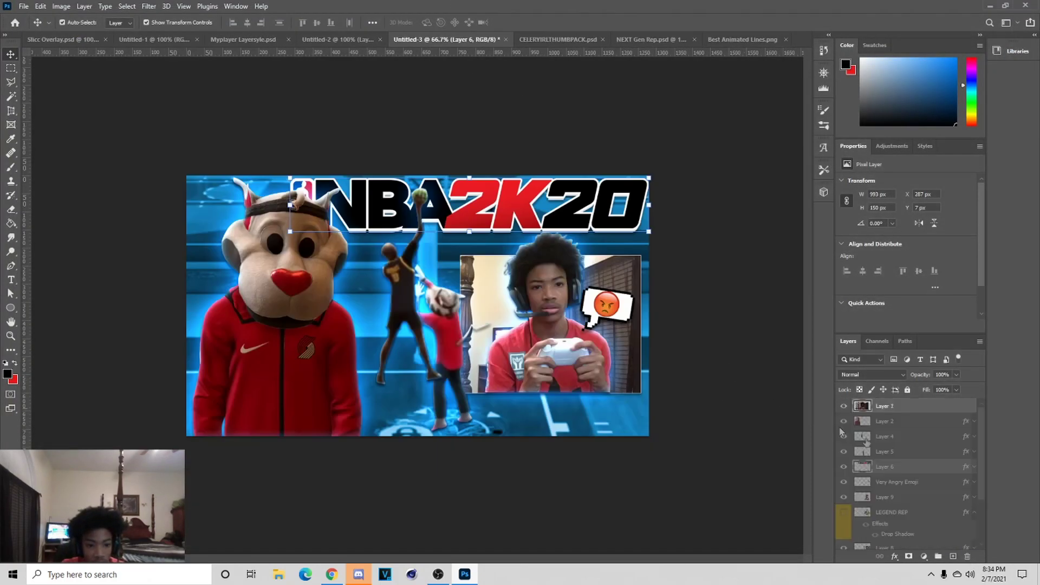
{"action": "left_click", "coordinate": [909, 427]}
{"action": "key", "text": "ctrl+v"}
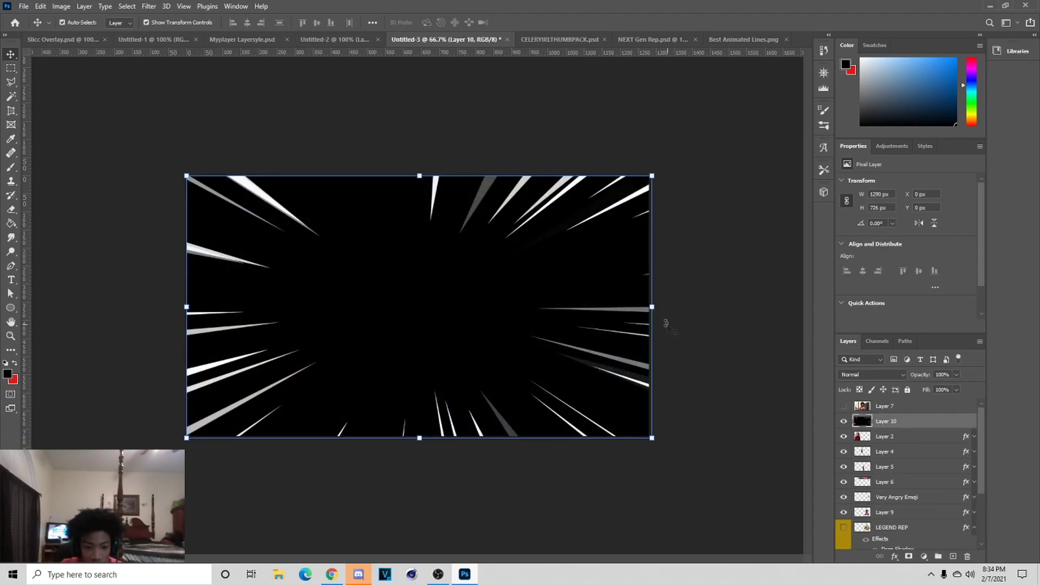
{"action": "left_click", "coordinate": [894, 376]}
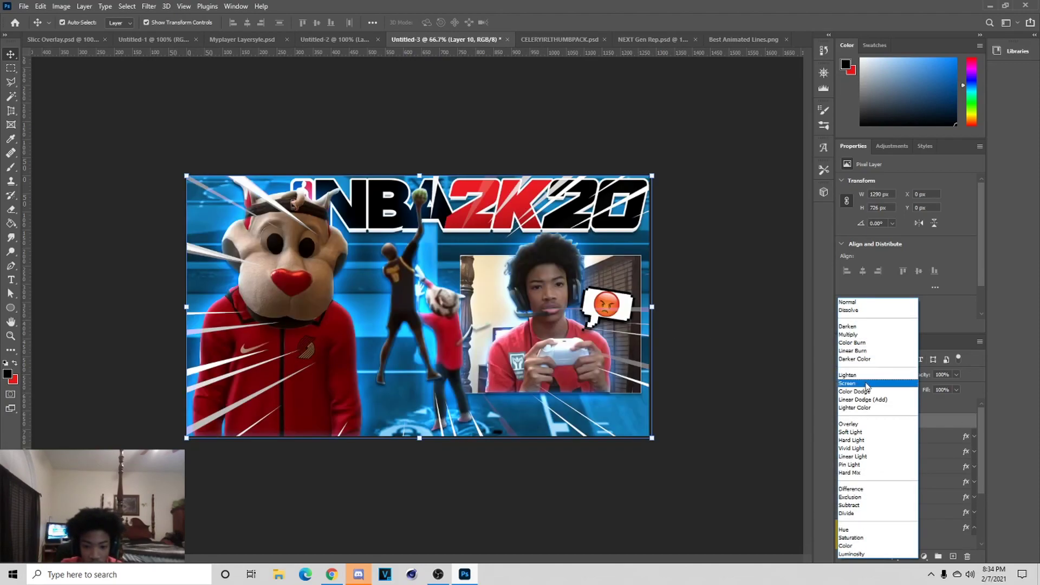
{"action": "left_click", "coordinate": [877, 379]}
Step: Scale the speed lines to 1946 x 1095 px at 33% opacity, then open Blue Effect.png
{"action": "left_click_drag", "start_coordinate": [654, 307], "coordinate": [824, 304]}
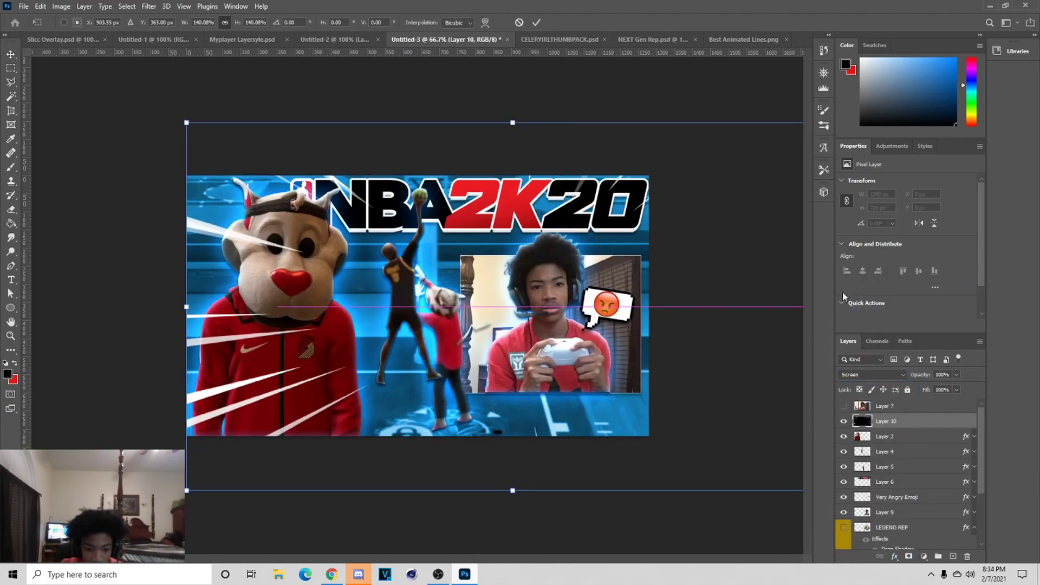
{"action": "left_click_drag", "start_coordinate": [658, 264], "coordinate": [563, 259]}
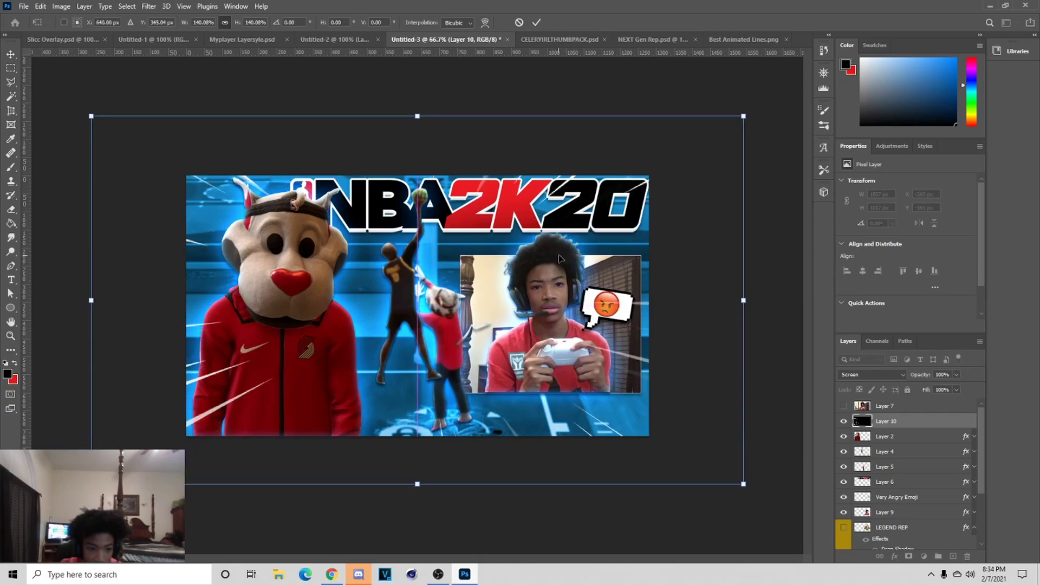
{"action": "left_click_drag", "start_coordinate": [743, 299], "coordinate": [794, 296]}
{"action": "left_click_drag", "start_coordinate": [658, 282], "coordinate": [633, 282]}
{"action": "left_click", "coordinate": [536, 22]}
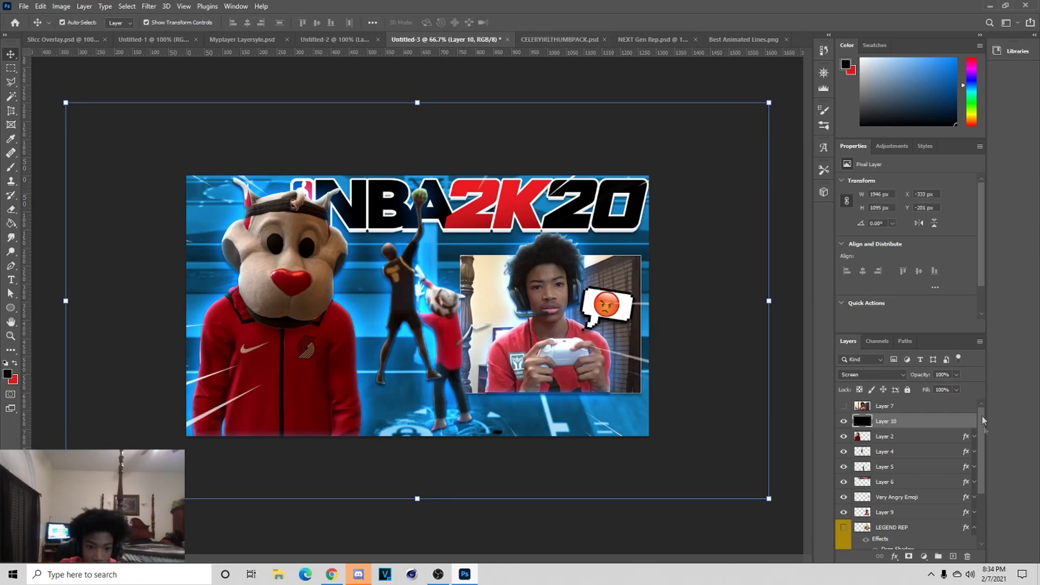
{"action": "left_click", "coordinate": [956, 374]}
{"action": "left_click_drag", "start_coordinate": [938, 388], "coordinate": [936, 388]}
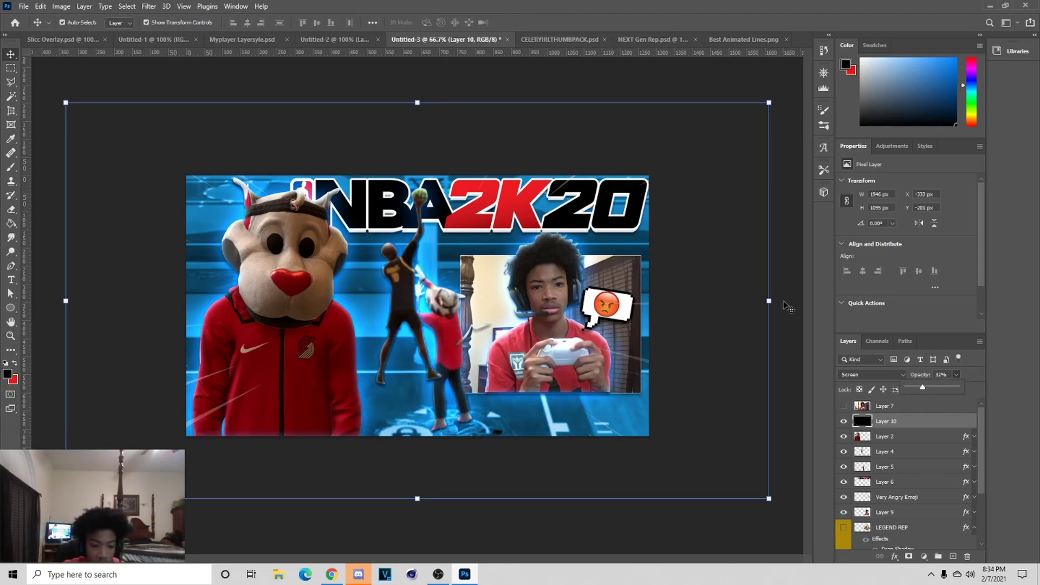
{"action": "key", "text": "ctrl+o"}
{"action": "left_click", "coordinate": [945, 545]}
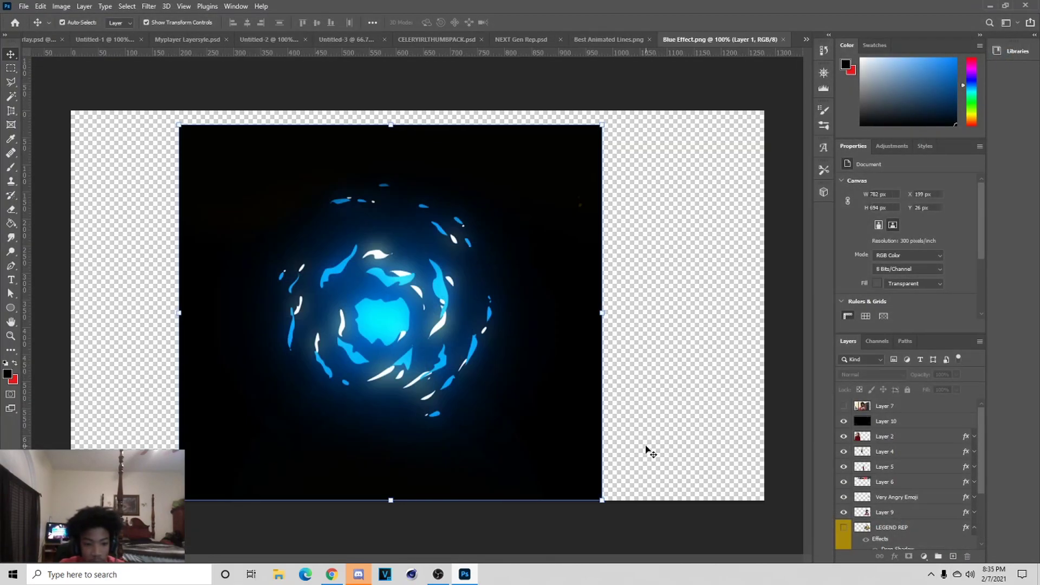
Step: Paste Blue Effect above Colery in Screen mode, enlarged about 148% at 49% opacity
{"action": "left_click", "coordinate": [367, 37]}
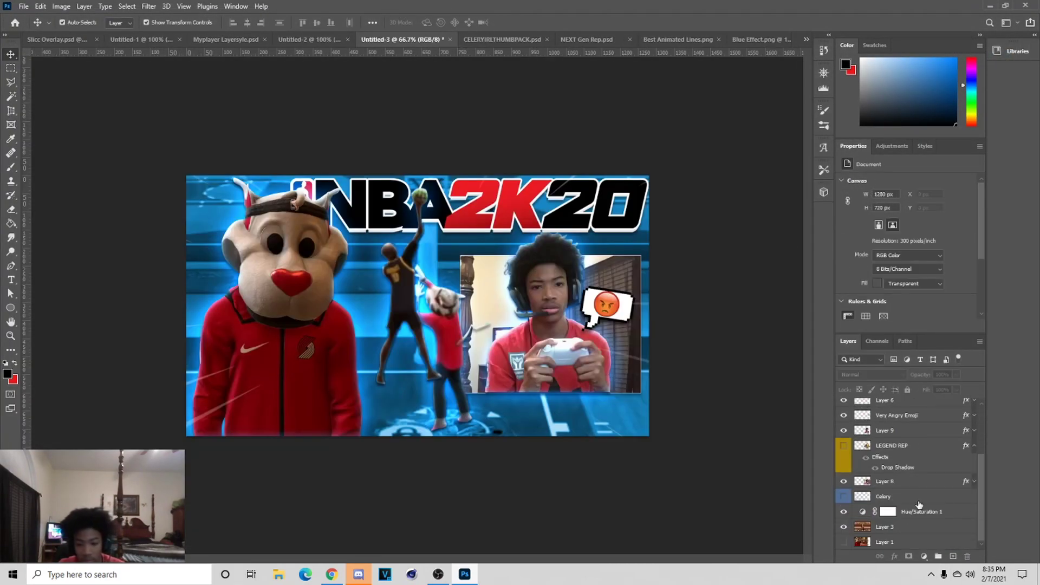
{"action": "left_click", "coordinate": [904, 496]}
{"action": "key", "text": "ctrl+v"}
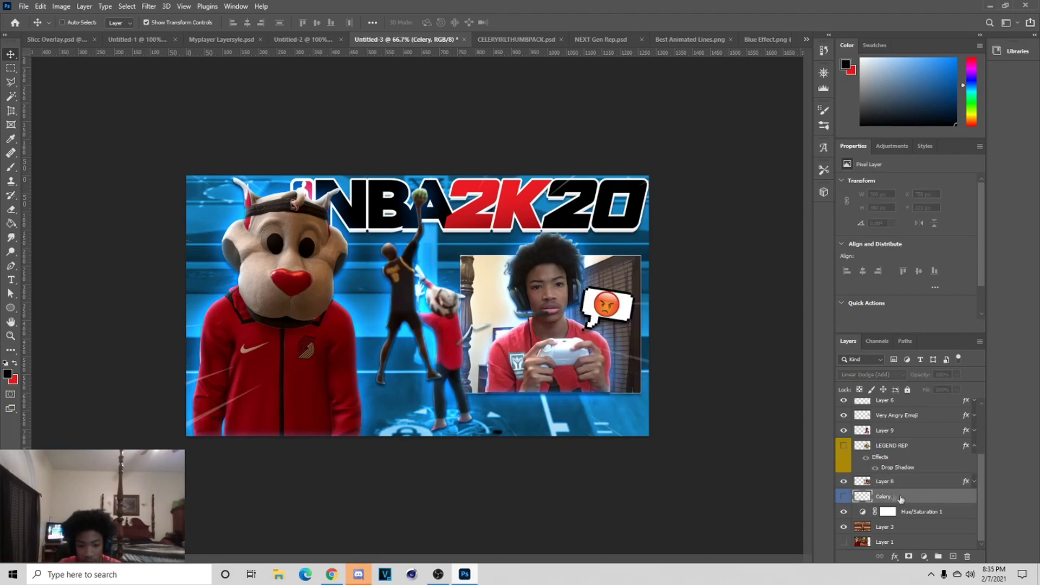
{"action": "left_click", "coordinate": [872, 374]}
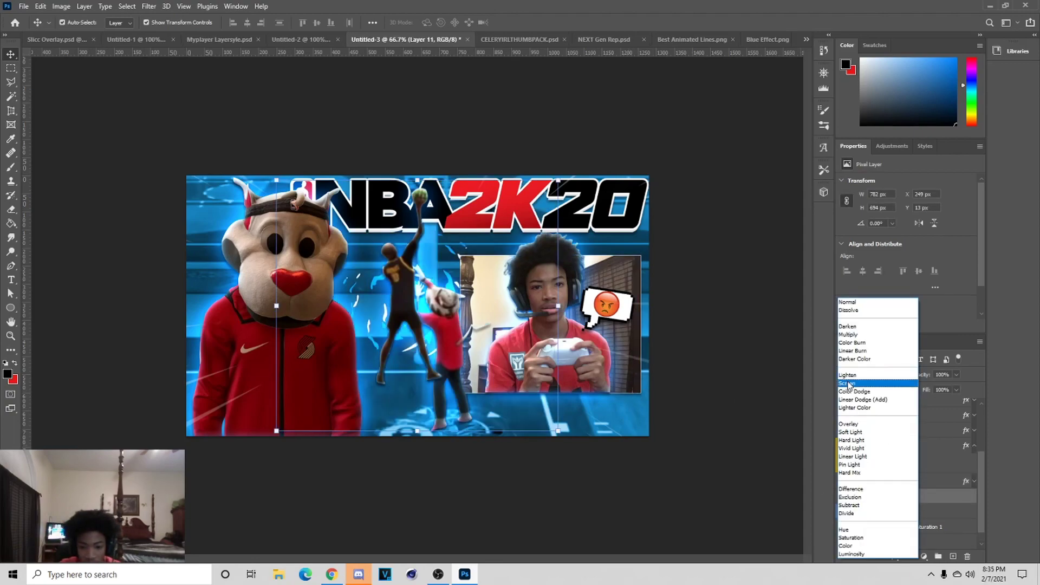
{"action": "left_click", "coordinate": [867, 379]}
{"action": "key", "text": "ctrl+t"}
{"action": "left_click_drag", "start_coordinate": [557, 305], "coordinate": [694, 306]}
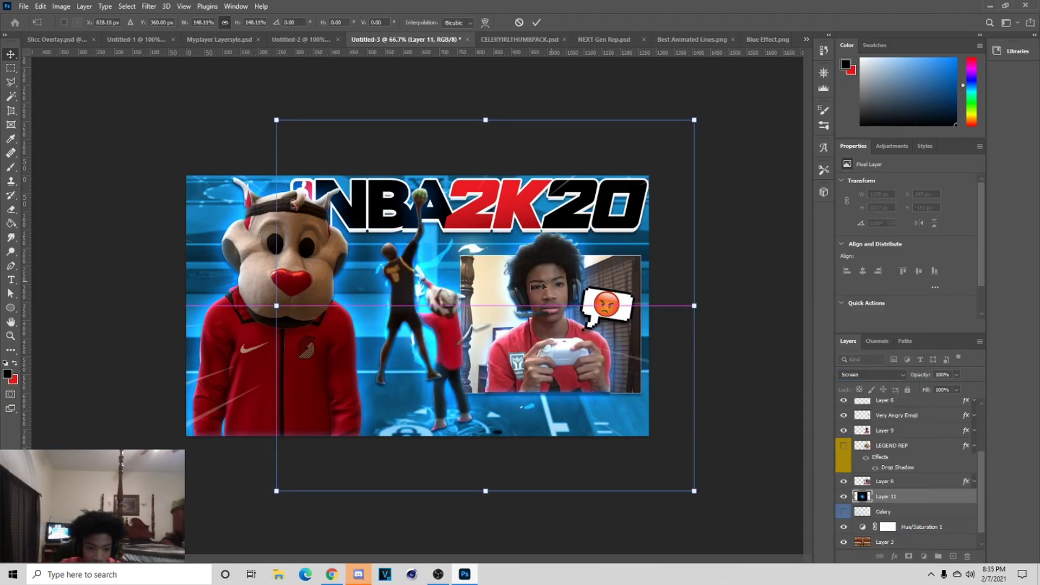
{"action": "left_click_drag", "start_coordinate": [551, 283], "coordinate": [490, 308]}
{"action": "left_click", "coordinate": [537, 22]}
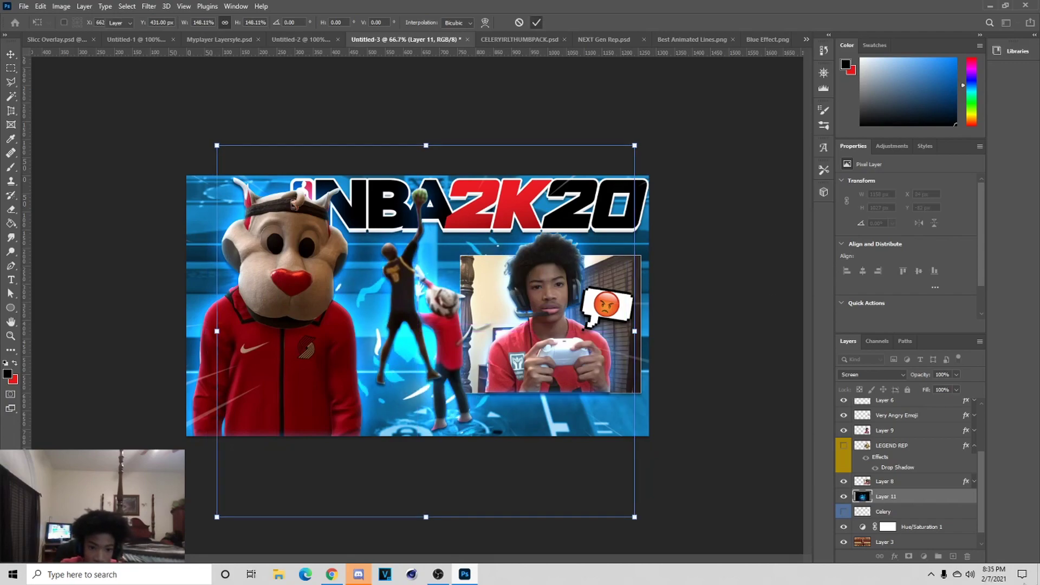
{"action": "left_click_drag", "start_coordinate": [931, 387], "coordinate": [922, 387]}
Step: Set speed-lines Layer 10 to Screen blending
{"action": "scroll", "coordinate": [899, 444], "scroll_direction": "up", "scroll_amount": 3}
{"action": "left_click", "coordinate": [883, 406]}
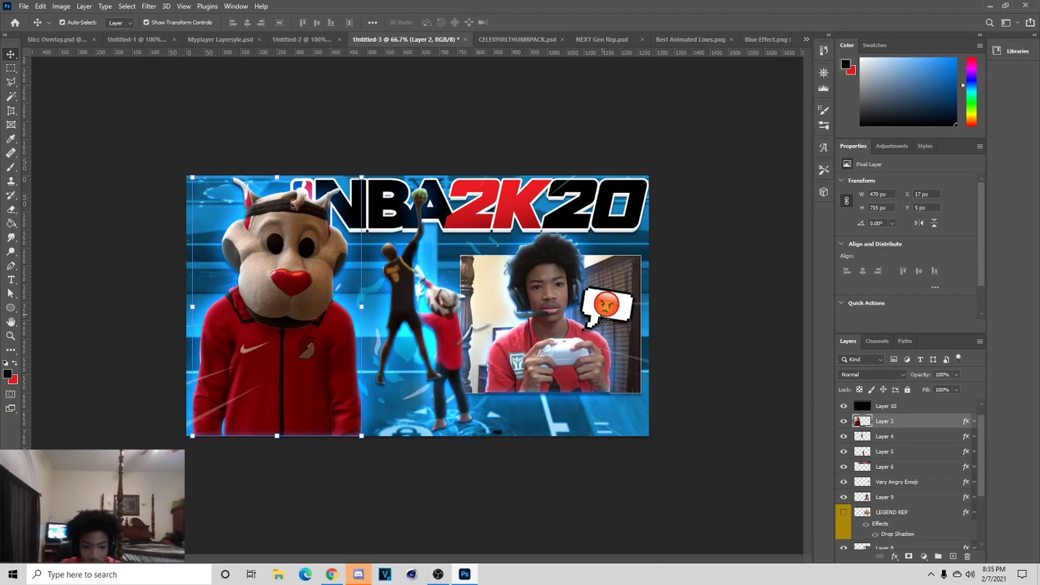
{"action": "key", "text": "alt+shift+s"}
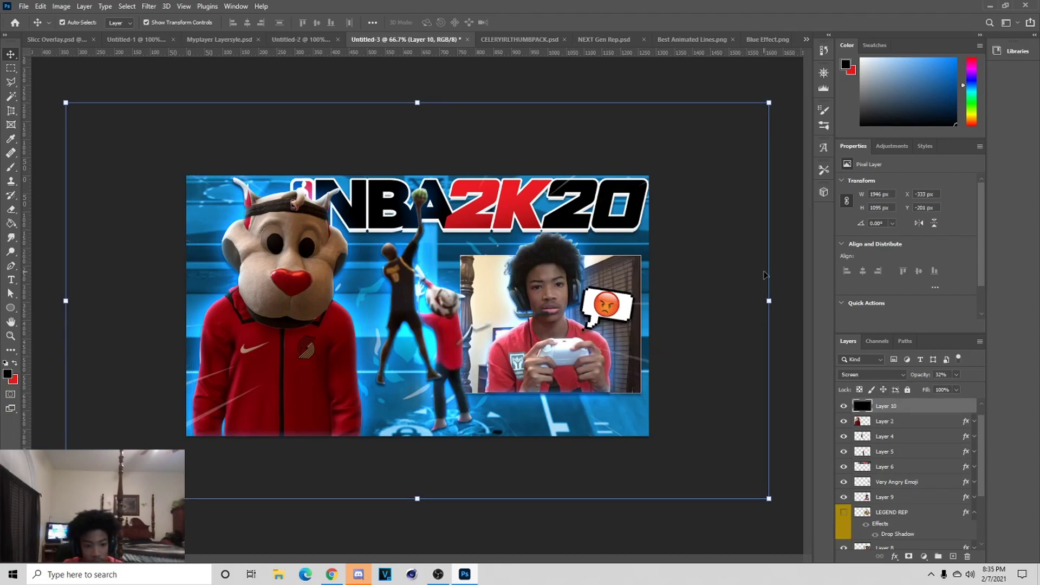
{"action": "left_click", "coordinate": [766, 274]}
{"action": "left_click", "coordinate": [460, 247]}
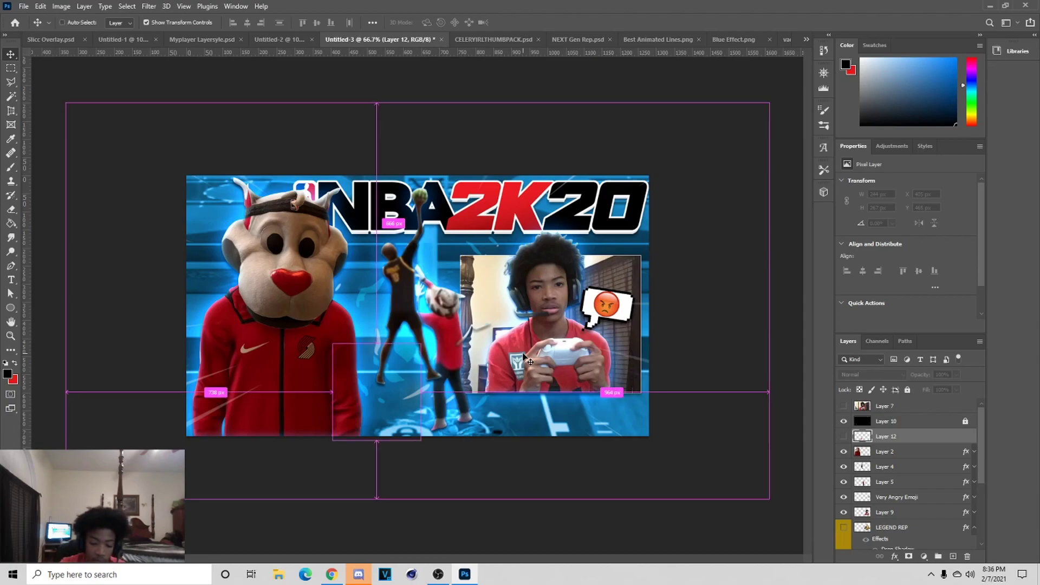
Step: Merge all visible layers into Layer 6 with Merge Visible
{"action": "key", "text": "ctrl+minus"}
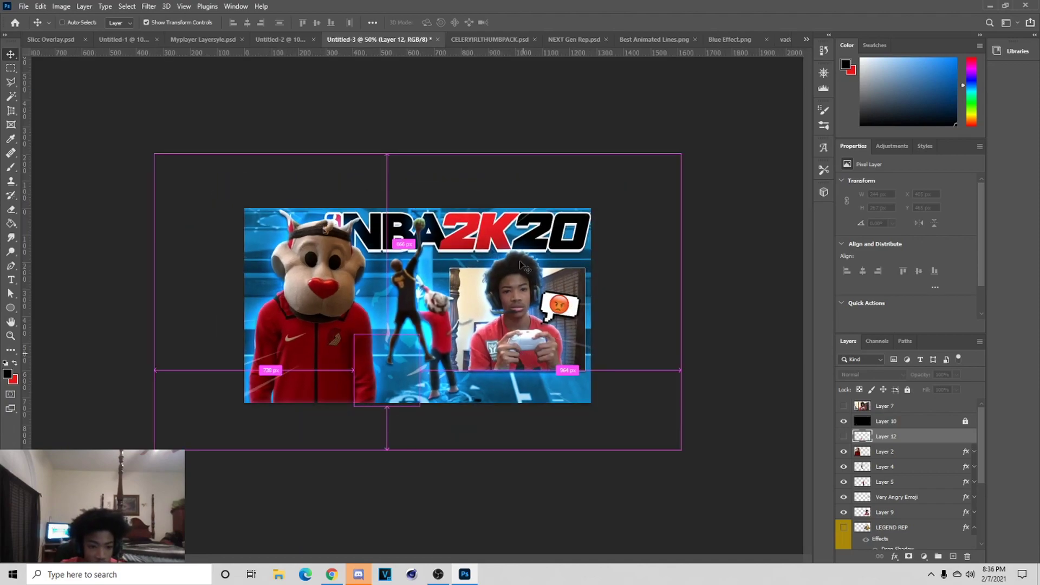
{"action": "left_click", "coordinate": [526, 245], "text": "ctrl"}
{"action": "right_click", "coordinate": [924, 545]}
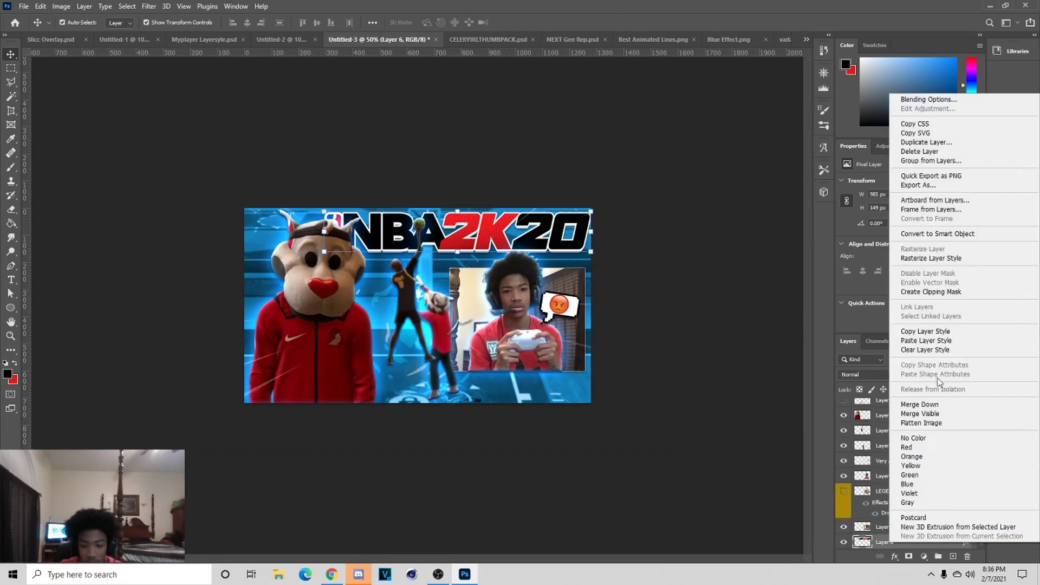
{"action": "left_click", "coordinate": [921, 414]}
Step: Grade Layer 6 in Magic Bullet PhotoLooks with Diffusion, Haze/Flare and Exposure +0.10 stops
{"action": "left_click", "coordinate": [148, 6]}
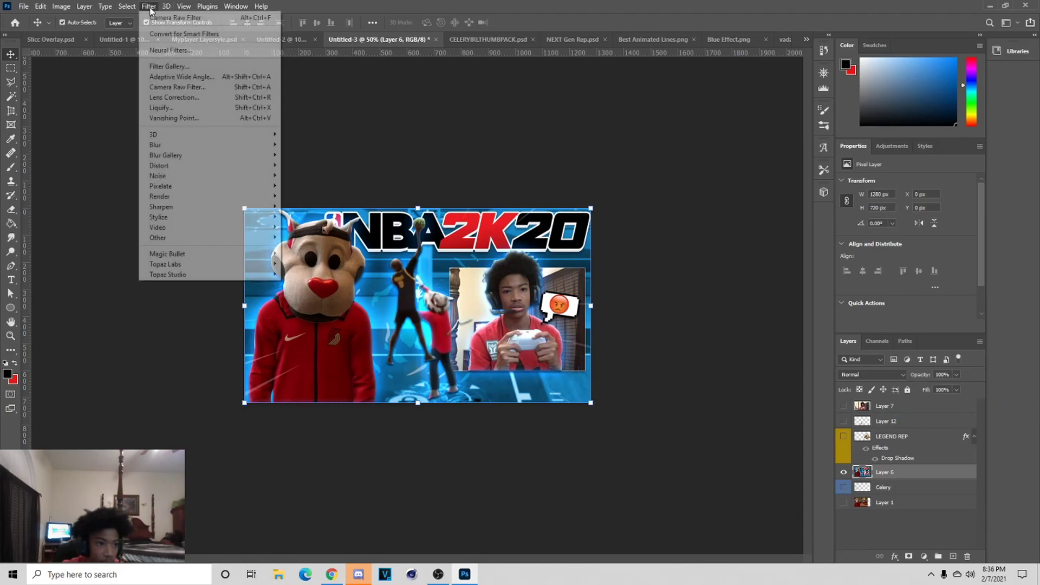
{"action": "left_click", "coordinate": [299, 253]}
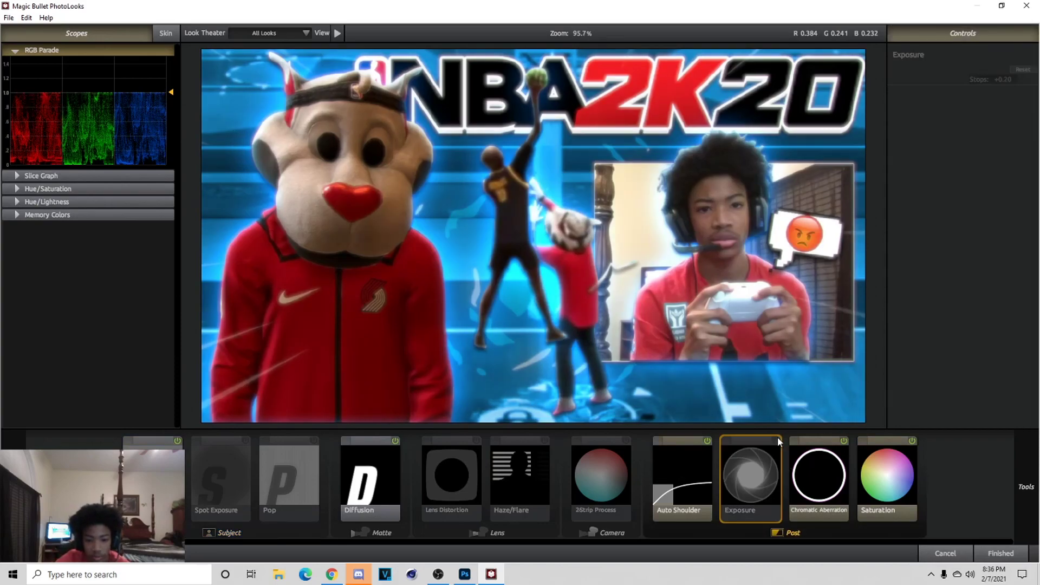
{"action": "left_click", "coordinate": [763, 466]}
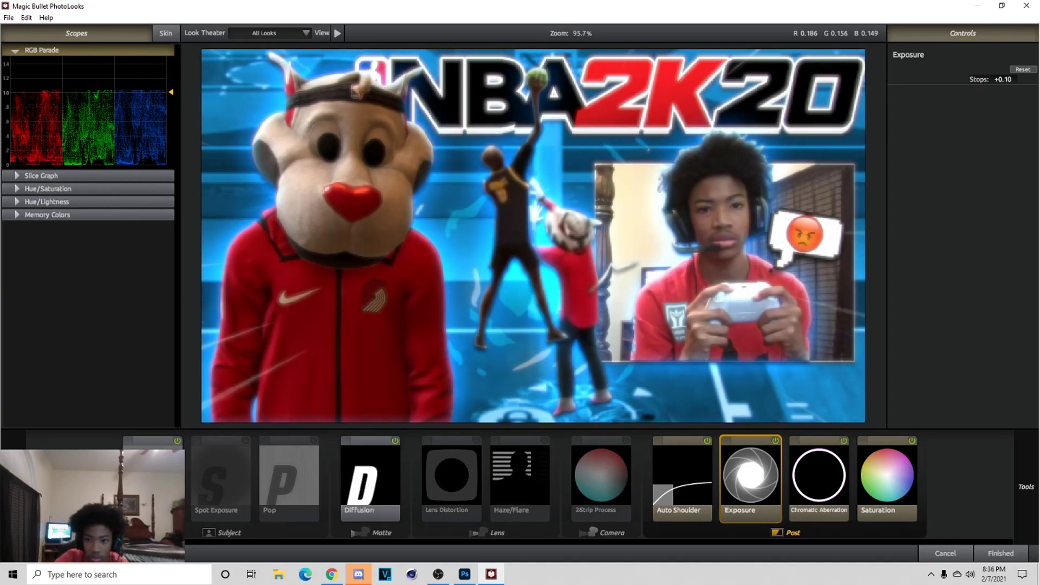
{"action": "left_click", "coordinate": [547, 483]}
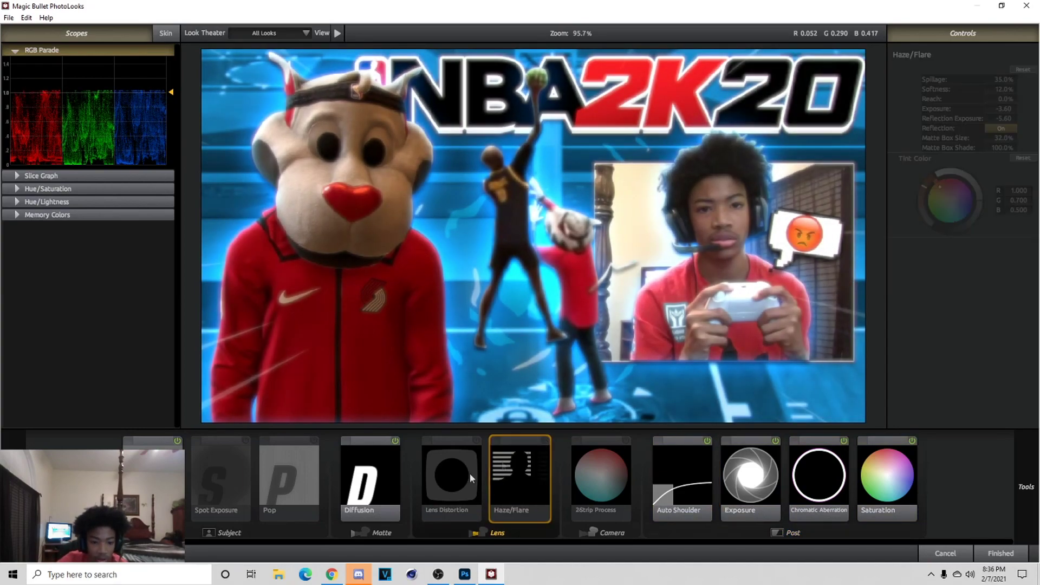
{"action": "left_click", "coordinate": [370, 476]}
{"action": "left_click", "coordinate": [152, 471]}
{"action": "left_click", "coordinate": [732, 467]}
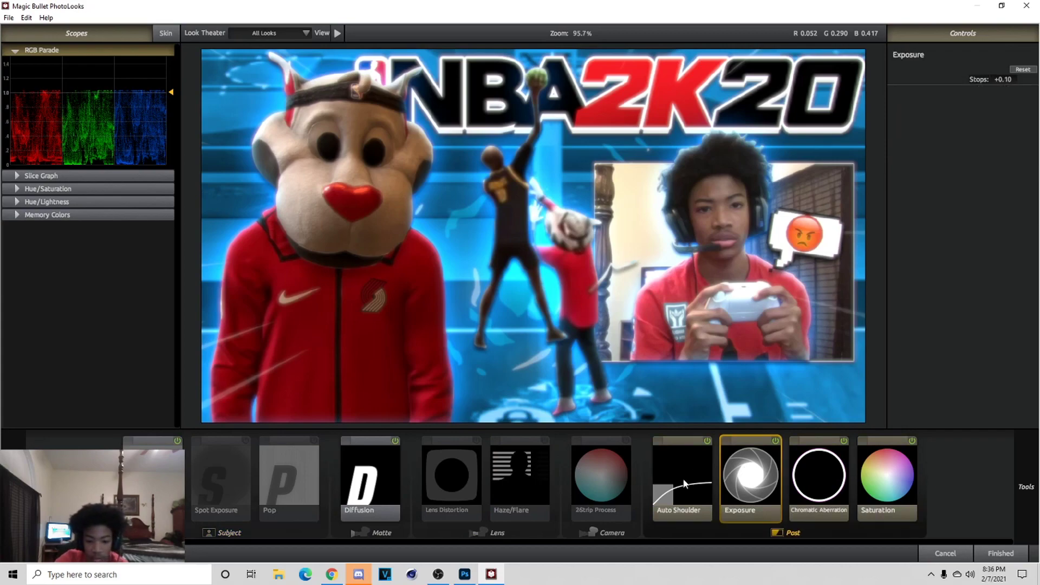
{"action": "left_click", "coordinate": [687, 484]}
{"action": "left_click", "coordinate": [889, 479]}
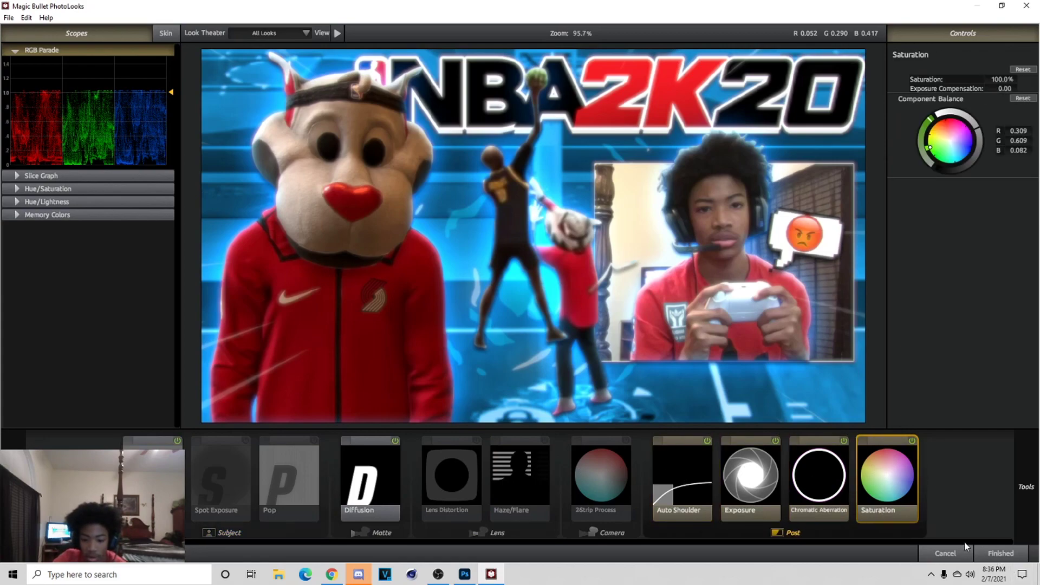
{"action": "left_click", "coordinate": [998, 553]}
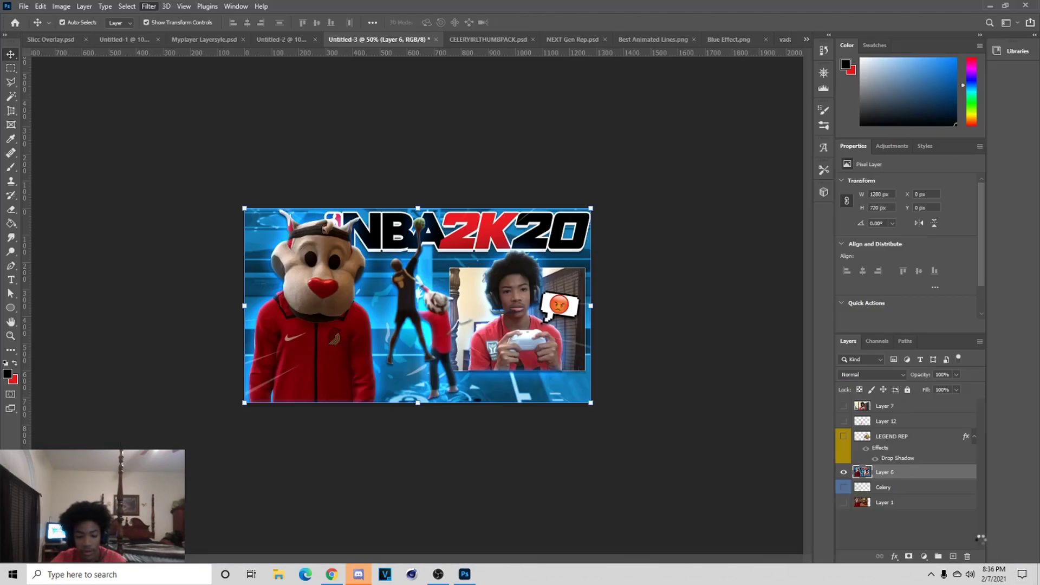
Step: Apply Topaz Adjust 5's Crisp preset to Layer 6 with Adaptive Exposure reset to zero
{"action": "key", "text": "ctrl+1"}
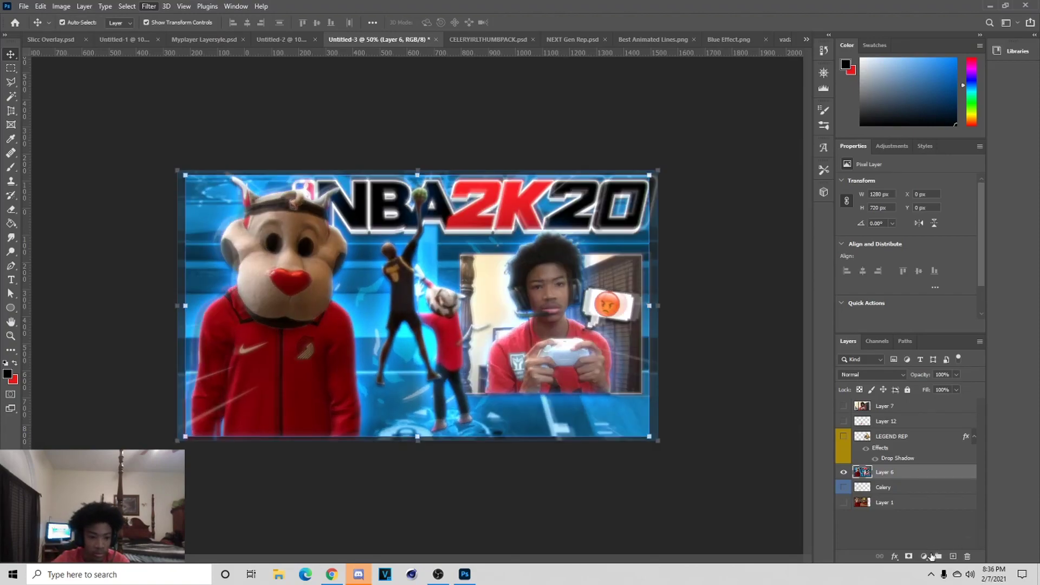
{"action": "left_click", "coordinate": [147, 7]}
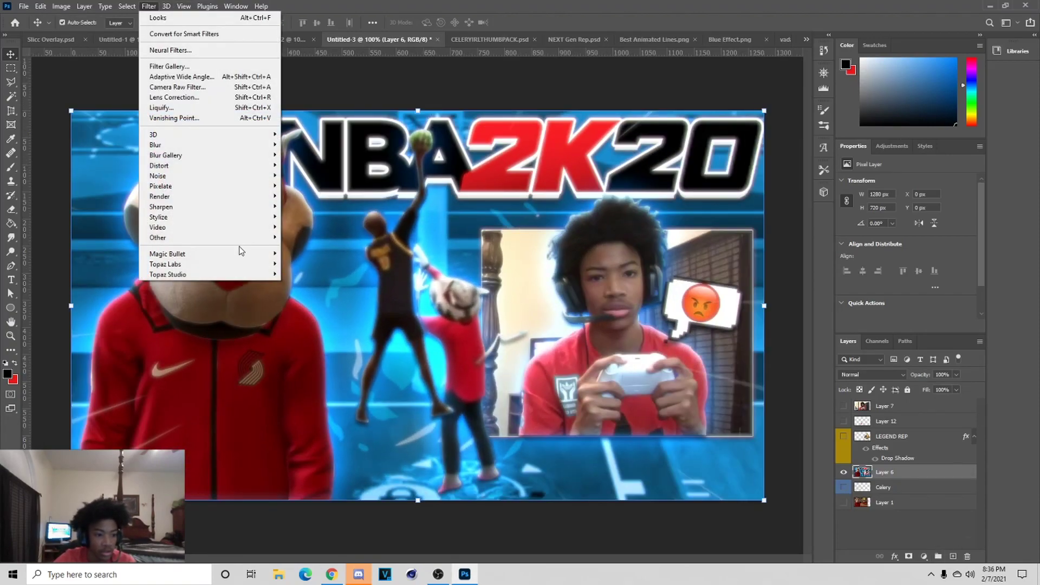
{"action": "mouse_move", "coordinate": [241, 263]}
{"action": "left_click", "coordinate": [312, 264]}
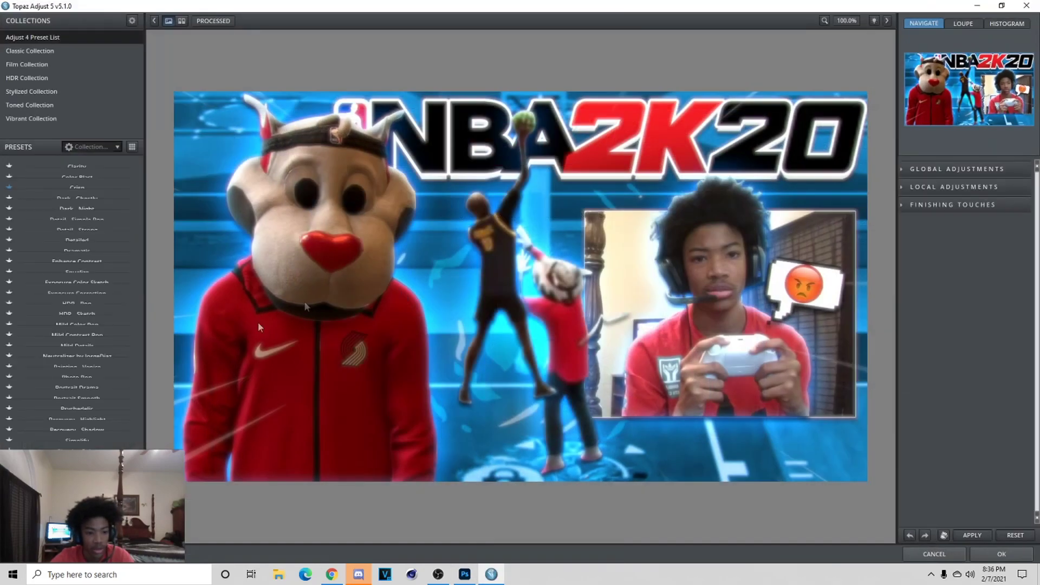
{"action": "left_click", "coordinate": [100, 203]}
{"action": "scroll", "coordinate": [252, 417], "scroll_direction": "down", "scroll_amount": 2}
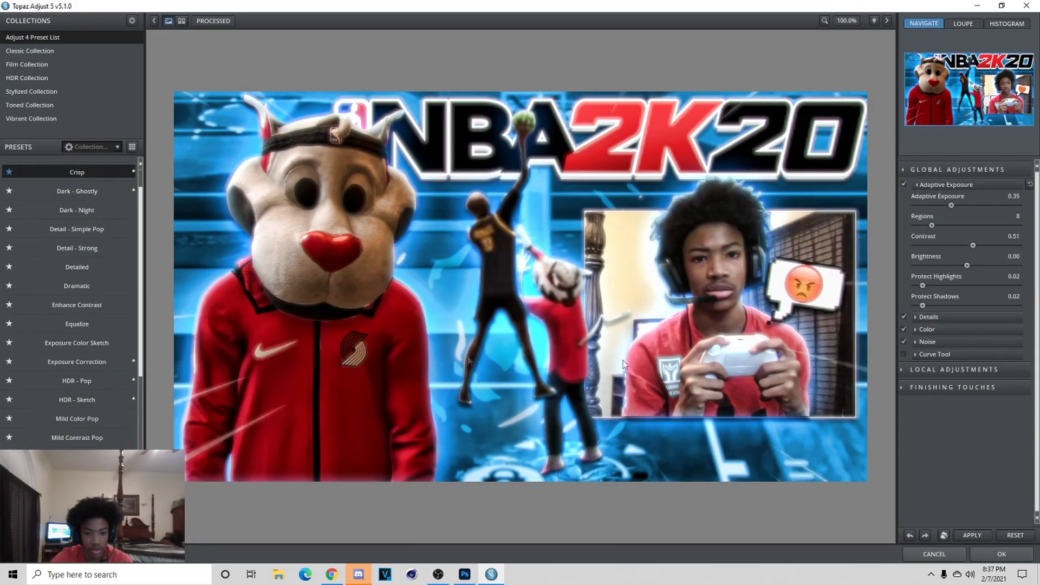
{"action": "left_click", "coordinate": [903, 184]}
{"action": "left_click", "coordinate": [903, 184]}
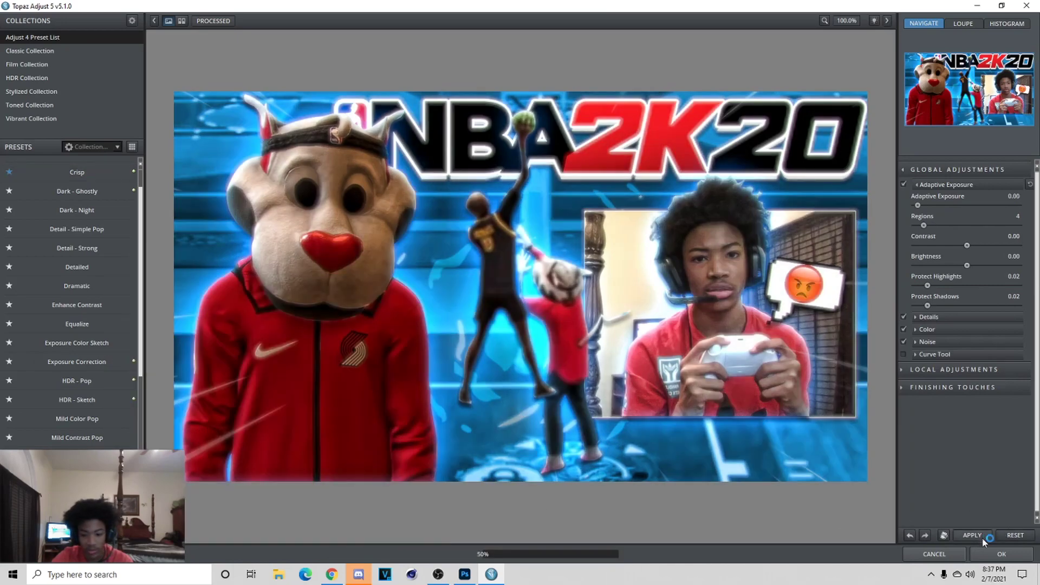
{"action": "left_click", "coordinate": [1002, 554]}
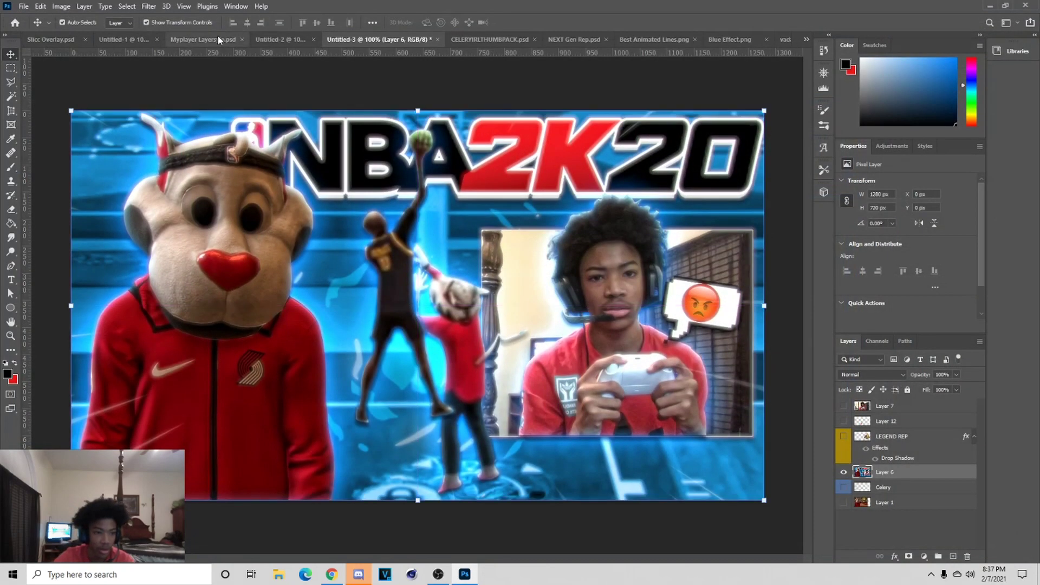
{"action": "left_click", "coordinate": [148, 6]}
{"action": "left_click", "coordinate": [200, 86]}
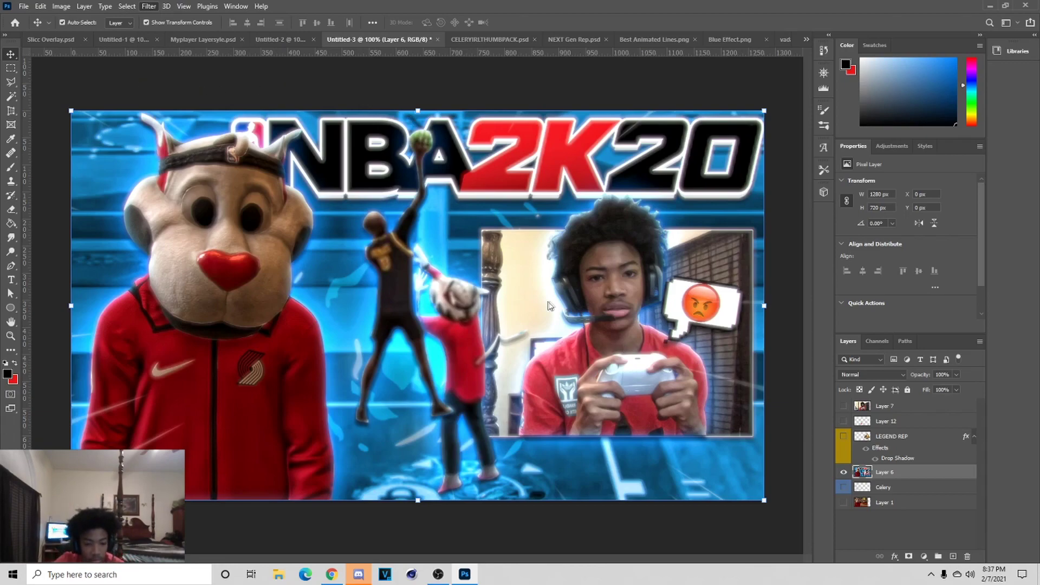
Step: In Camera Raw, set Grain 13, Contrast +3, Vibrance +8 and Saturation +8, then apply
{"action": "scroll", "coordinate": [799, 410], "scroll_direction": "down", "scroll_amount": 6}
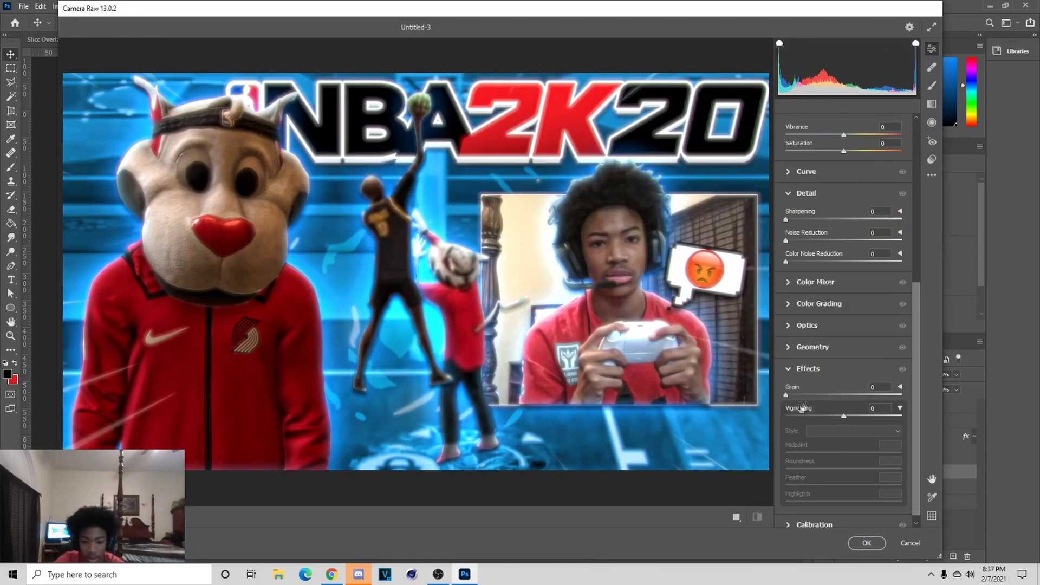
{"action": "left_click_drag", "start_coordinate": [802, 398], "coordinate": [801, 398]}
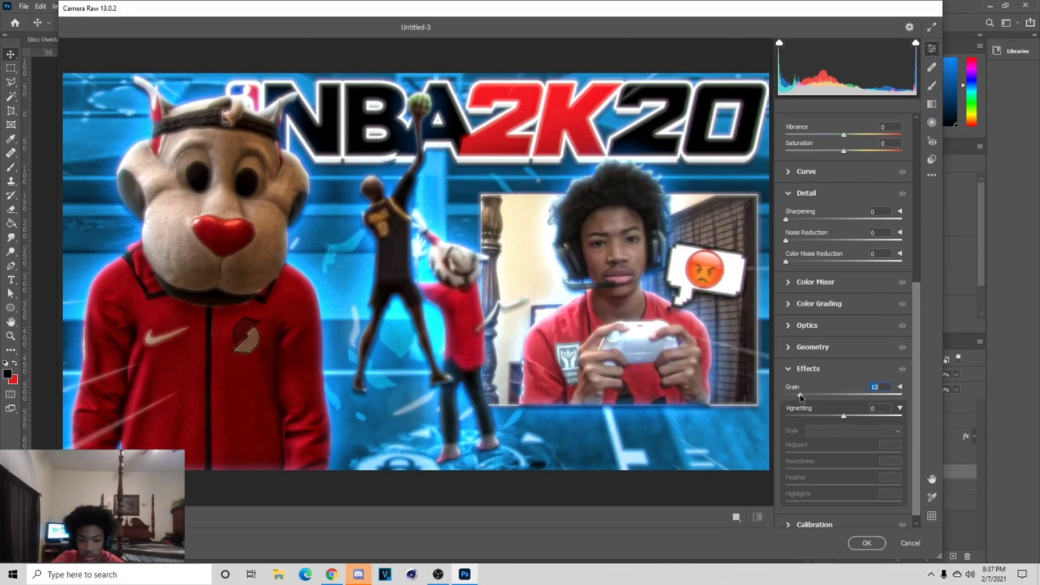
{"action": "scroll", "coordinate": [801, 397], "scroll_direction": "up", "scroll_amount": 6}
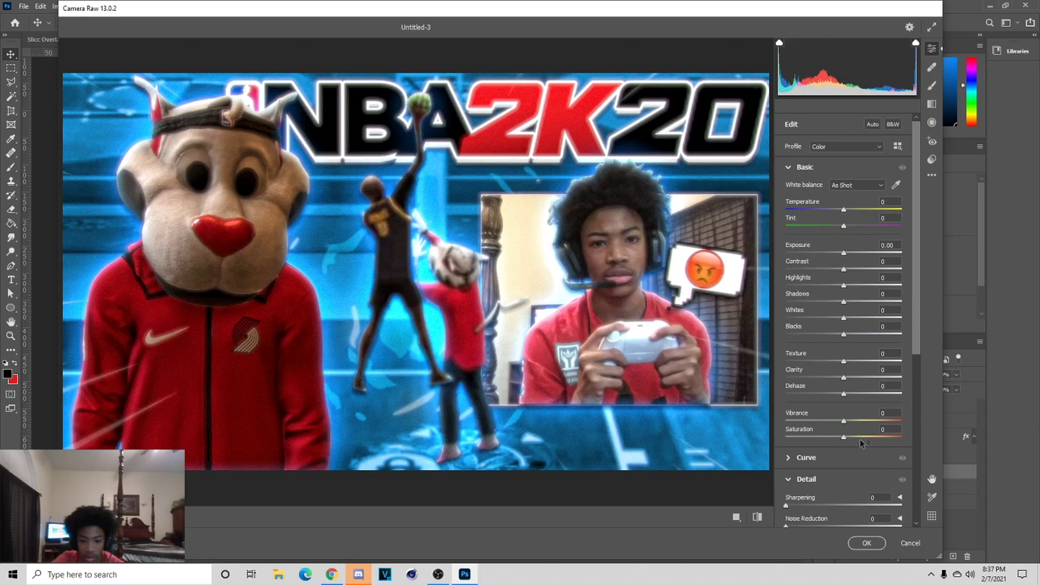
{"action": "left_click_drag", "start_coordinate": [846, 435], "coordinate": [847, 418]}
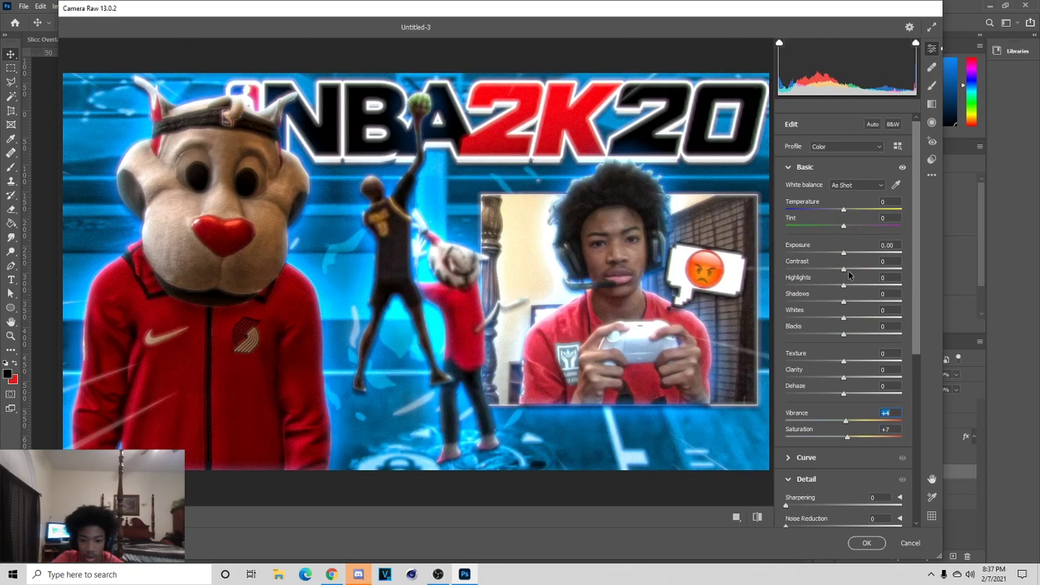
{"action": "left_click_drag", "start_coordinate": [849, 274], "coordinate": [849, 270]}
{"action": "left_click_drag", "start_coordinate": [848, 438], "coordinate": [849, 422]}
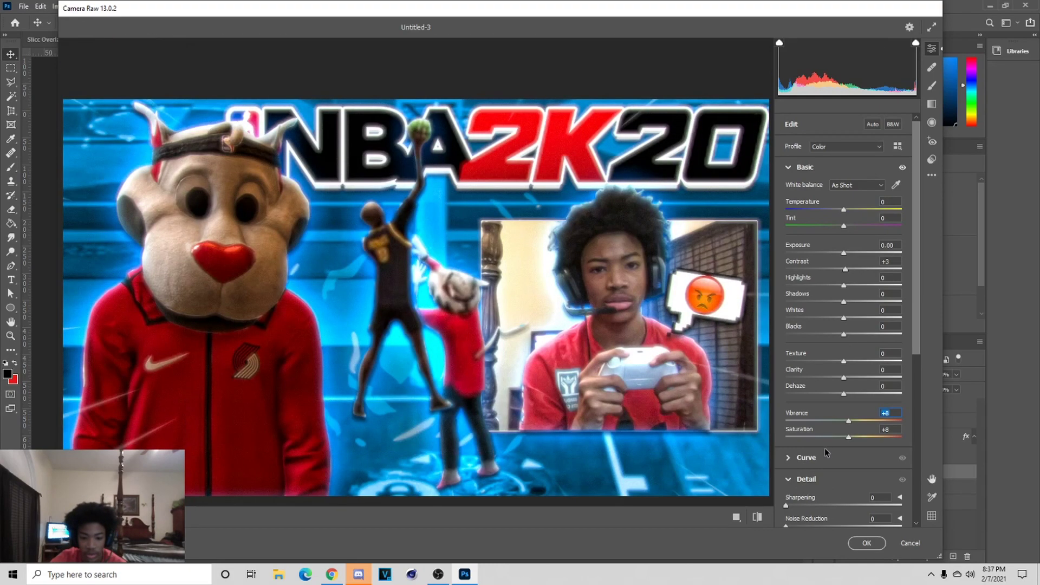
{"action": "scroll", "coordinate": [846, 505], "scroll_direction": "down", "scroll_amount": 5}
{"action": "left_click", "coordinate": [867, 543]}
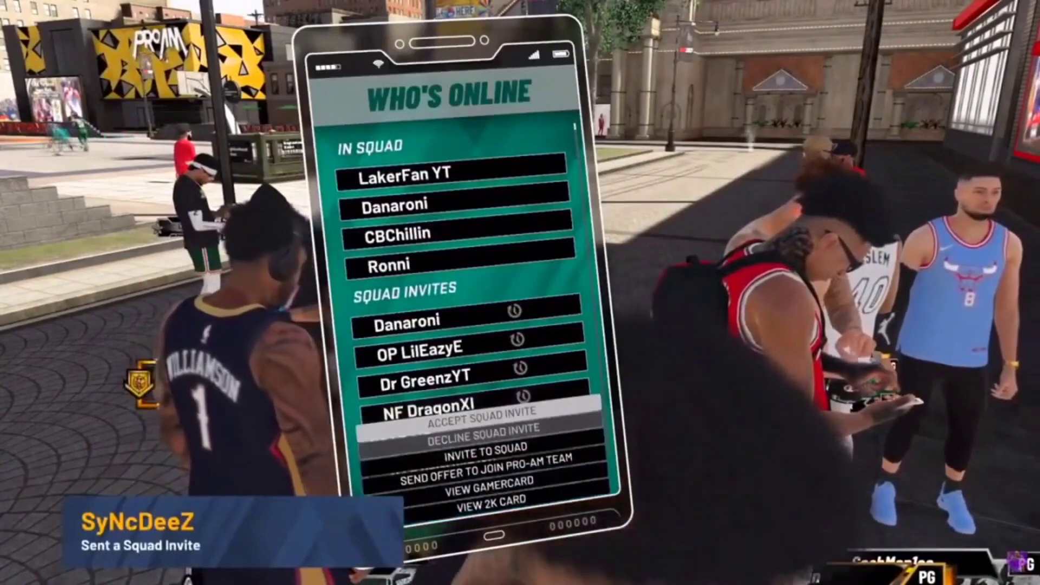
Step: View a 96-rated Power Forward's 2K card, paging through attributes, badges and park stats
{"action": "key", "text": "Return"}
{"action": "key", "text": "Down"}
{"action": "key", "text": "Down"}
{"action": "key", "text": "Down"}
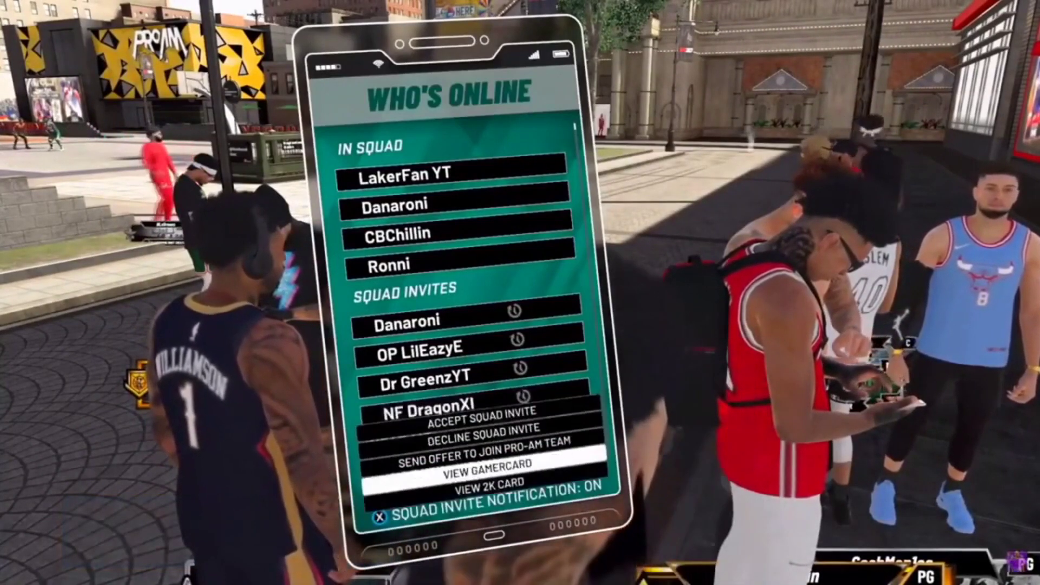
{"action": "key", "text": "Down"}
{"action": "key", "text": "Return"}
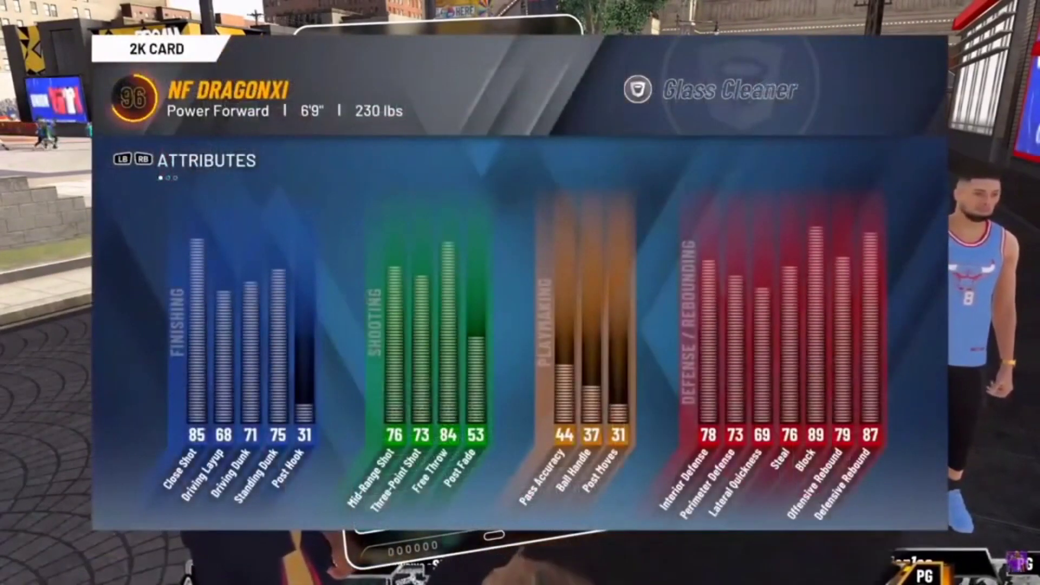
{"action": "key", "text": "Right"}
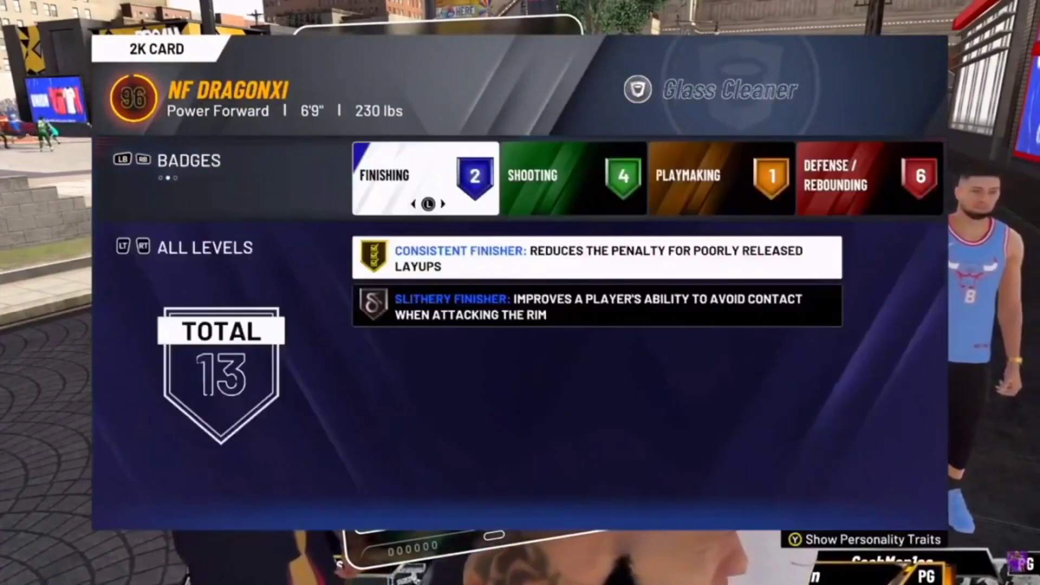
{"action": "key", "text": "Right"}
{"action": "key", "text": "Down"}
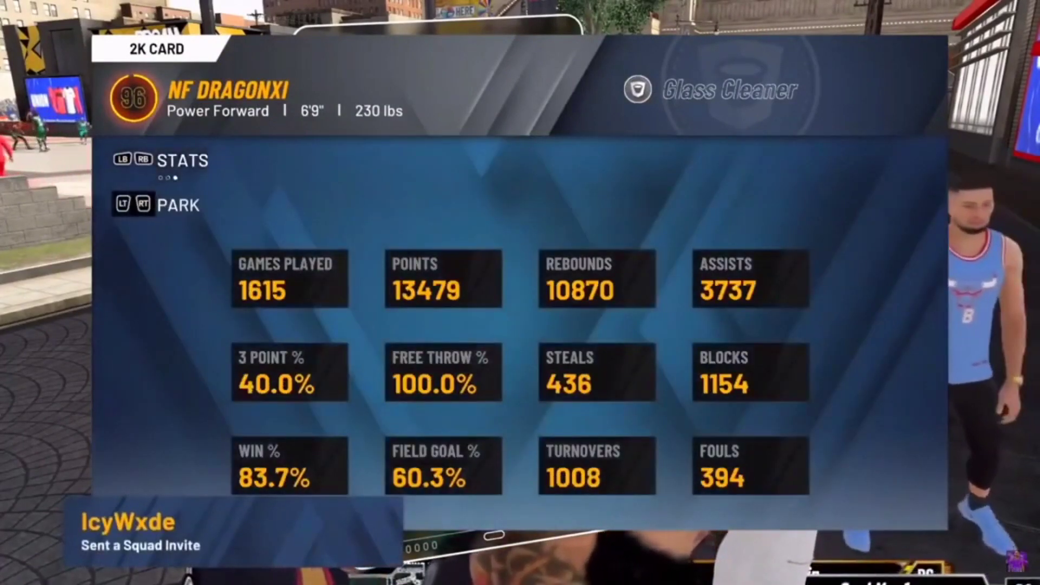
{"action": "key", "text": "Escape"}
{"action": "key", "text": "Escape"}
Step: Browse the Who's Online list through squad invites and nearby players
{"action": "key", "text": "Up"}
{"action": "key", "text": "Up"}
{"action": "key", "text": "Up"}
{"action": "key", "text": "Up"}
{"action": "key", "text": "Up"}
{"action": "key", "text": "Up"}
{"action": "key", "text": "Up"}
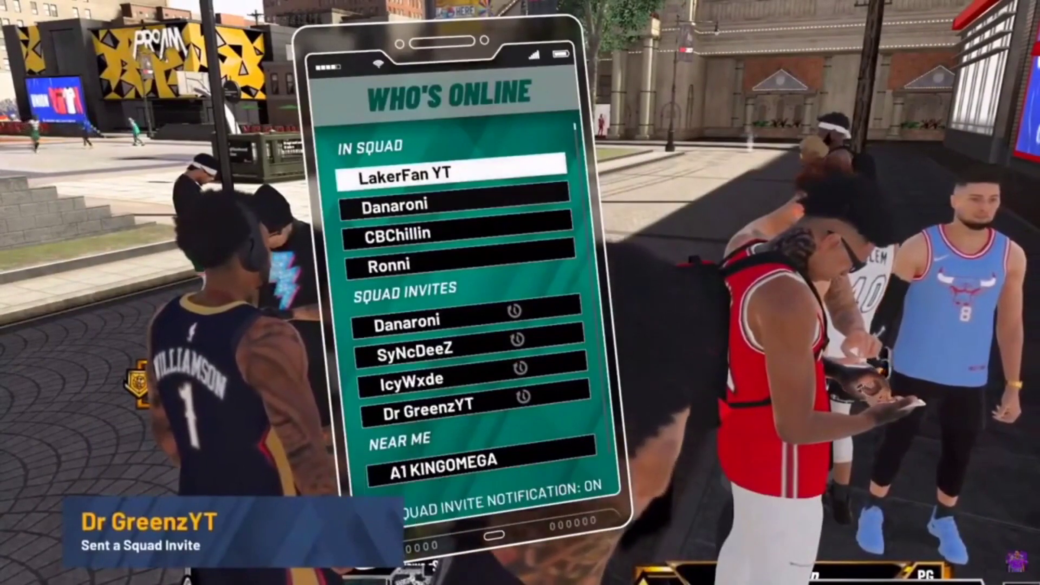
{"action": "key", "text": "Down"}
{"action": "key", "text": "Down"}
{"action": "key", "text": "Down"}
{"action": "key", "text": "Down"}
{"action": "key", "text": "Down"}
{"action": "key", "text": "Down"}
{"action": "key", "text": "Down"}
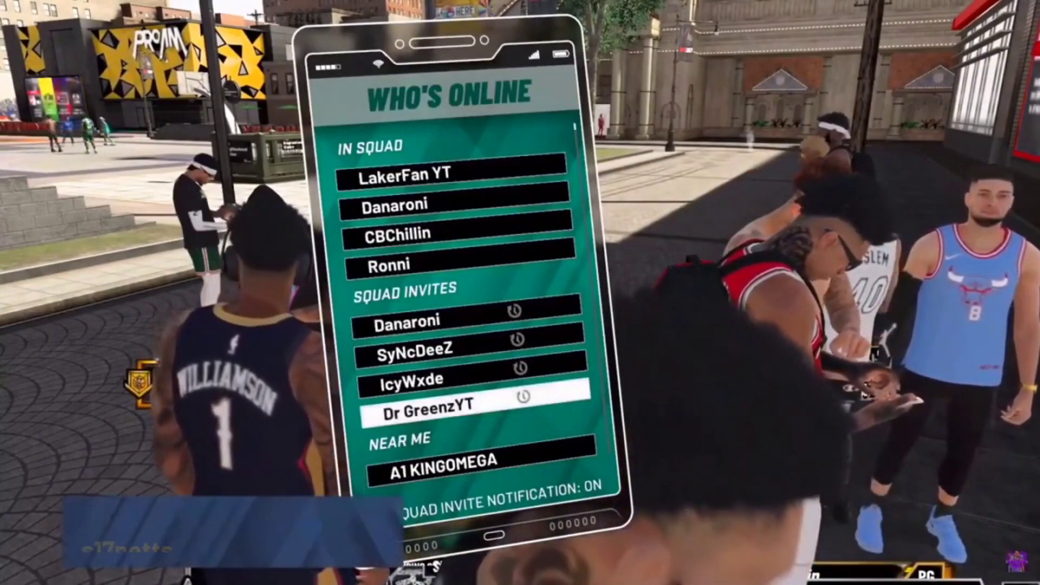
{"action": "key", "text": "Up"}
{"action": "key", "text": "Down"}
{"action": "key", "text": "Down"}
{"action": "key", "text": "Down"}
{"action": "key", "text": "Down"}
{"action": "key", "text": "Down"}
{"action": "key", "text": "Down"}
{"action": "key", "text": "Down"}
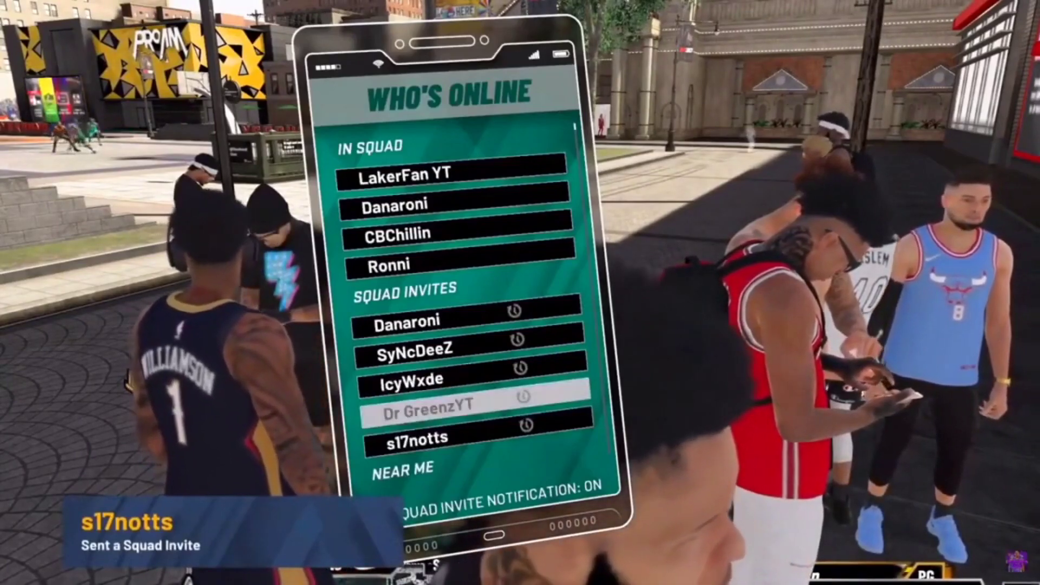
{"action": "key", "text": "Down"}
{"action": "key", "text": "Down"}
{"action": "key", "text": "Down"}
{"action": "key", "text": "Down"}
{"action": "key", "text": "Down"}
{"action": "key", "text": "Down"}
{"action": "key", "text": "Down"}
{"action": "key", "text": "Down"}
{"action": "key", "text": "Down"}
{"action": "key", "text": "Down"}
{"action": "key", "text": "Down"}
{"action": "key", "text": "Down"}
{"action": "key", "text": "Down"}
{"action": "key", "text": "Down"}
{"action": "key", "text": "Down"}
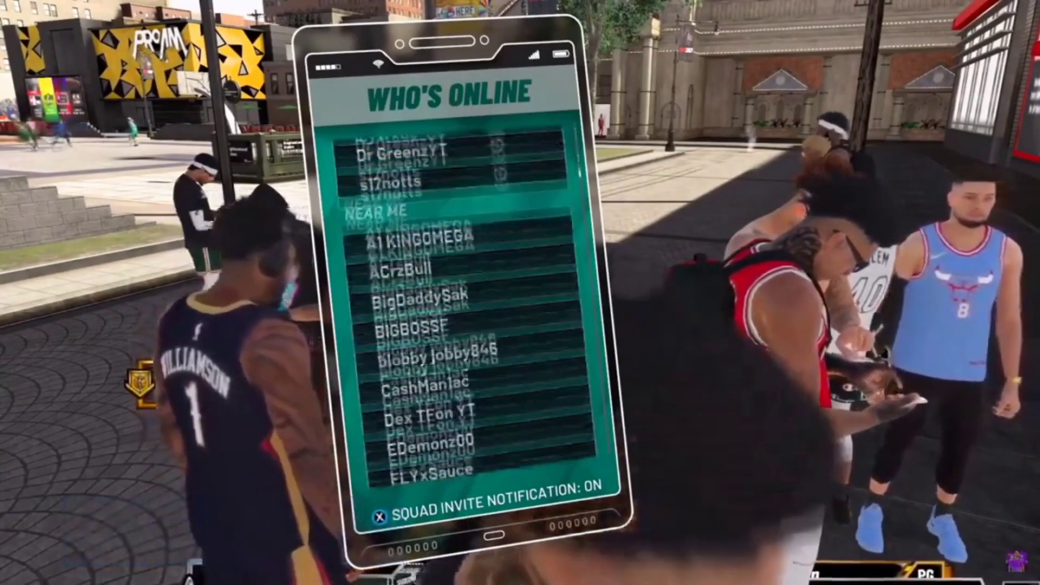
{"action": "key", "text": "Down"}
{"action": "key", "text": "Down"}
{"action": "key", "text": "Down"}
{"action": "key", "text": "Down"}
{"action": "key", "text": "Down"}
{"action": "key", "text": "Down"}
{"action": "key", "text": "Down"}
{"action": "key", "text": "Down"}
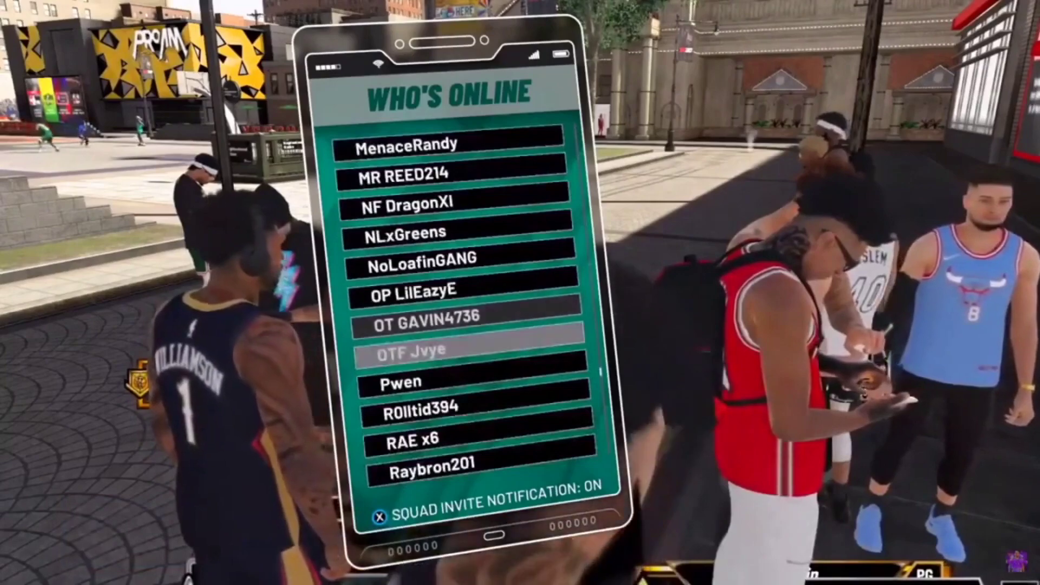
{"action": "key", "text": "Up"}
{"action": "key", "text": "Up"}
{"action": "key", "text": "Up"}
{"action": "key", "text": "Up"}
{"action": "key", "text": "Return"}
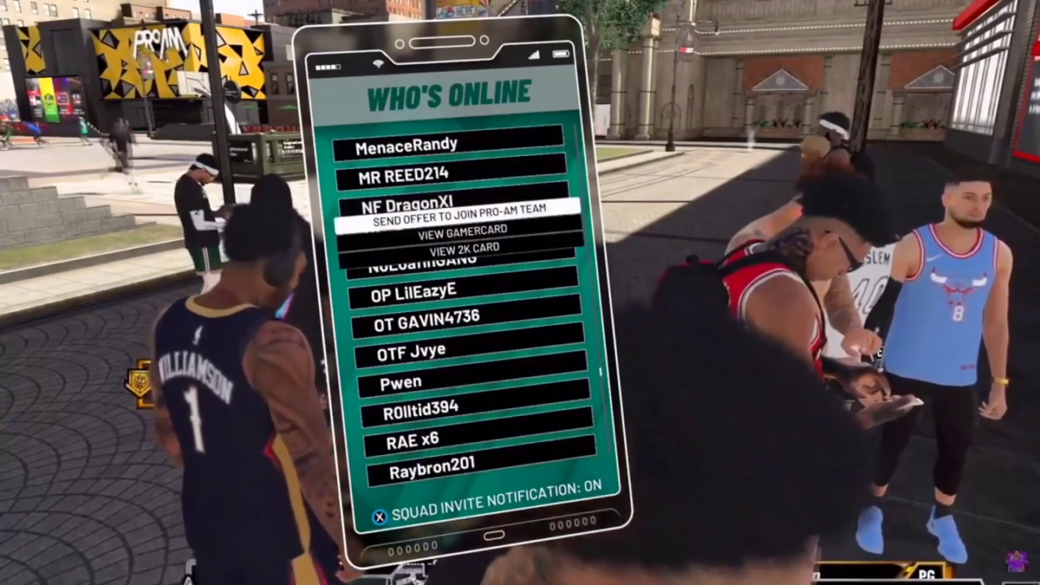
{"action": "key", "text": "Escape"}
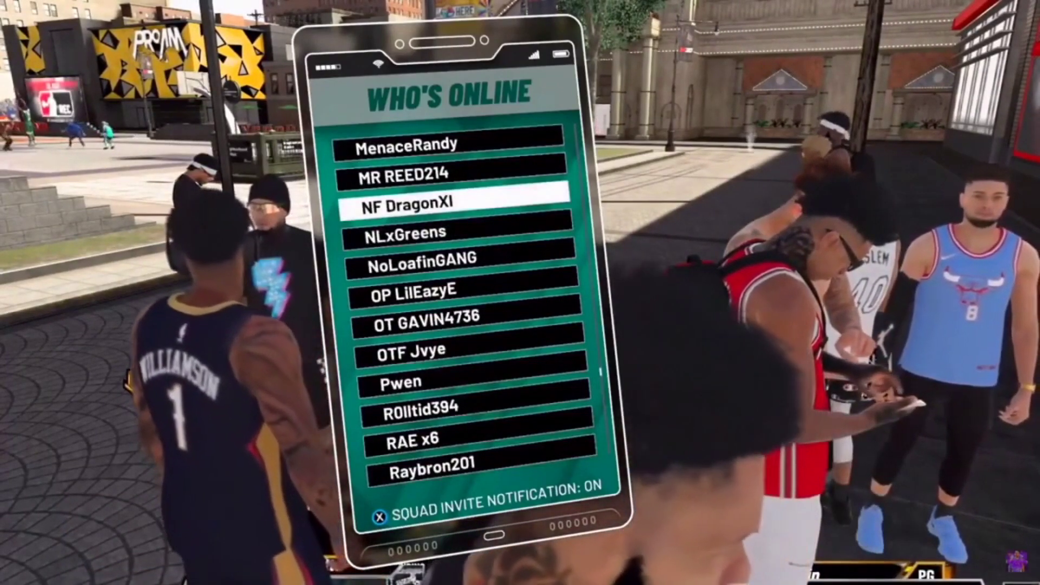
{"action": "key", "text": "Down"}
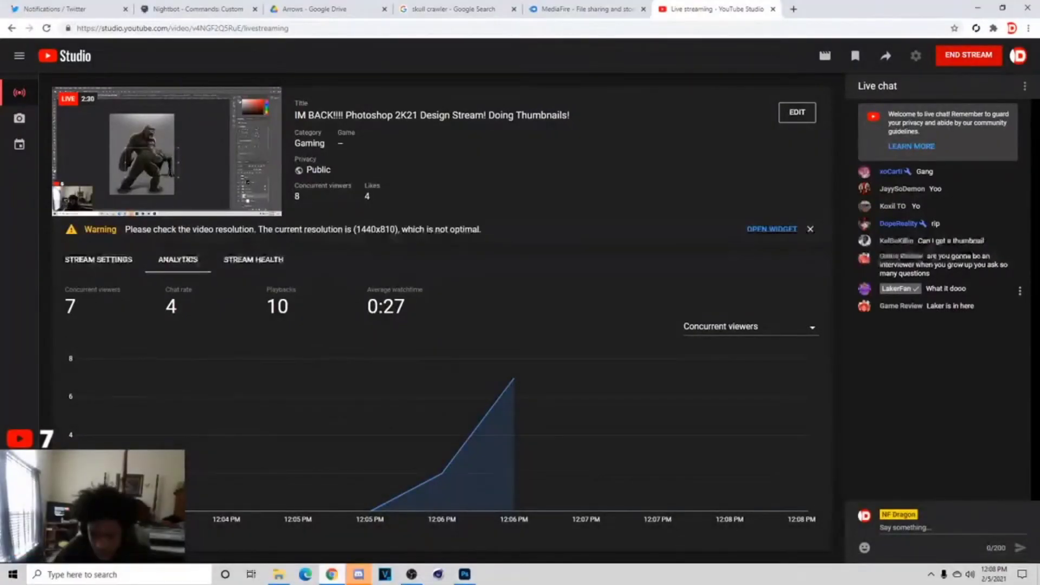
{"action": "triple_click", "coordinate": [945, 288]}
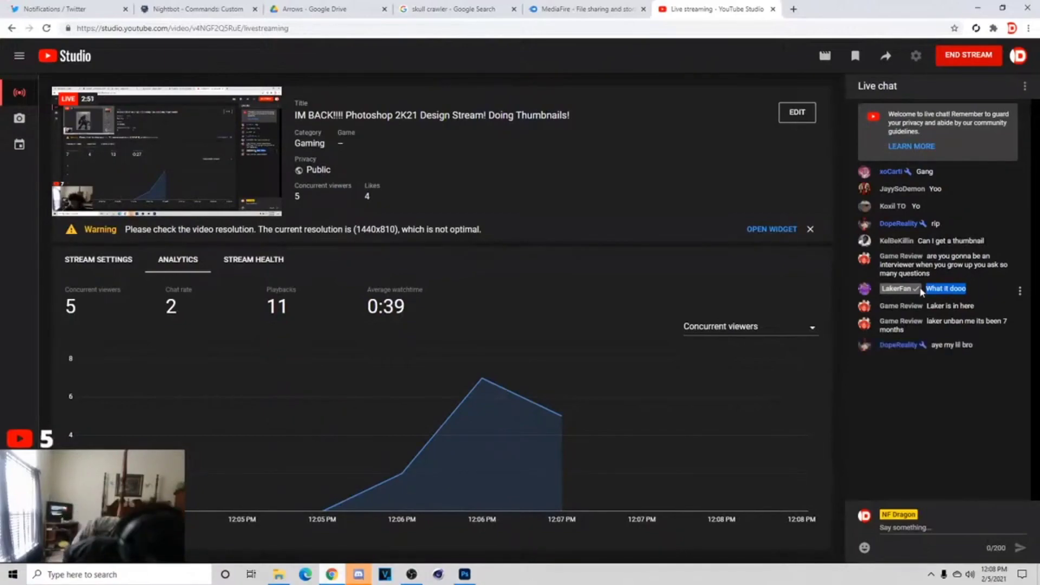
{"action": "left_click", "coordinate": [949, 365]}
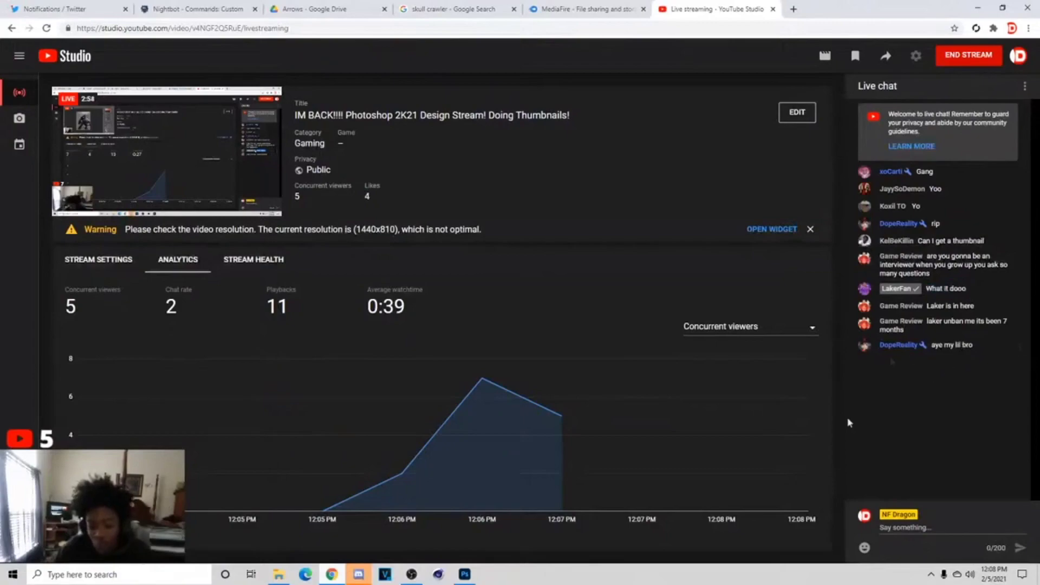
{"action": "key", "text": "alt+Tab"}
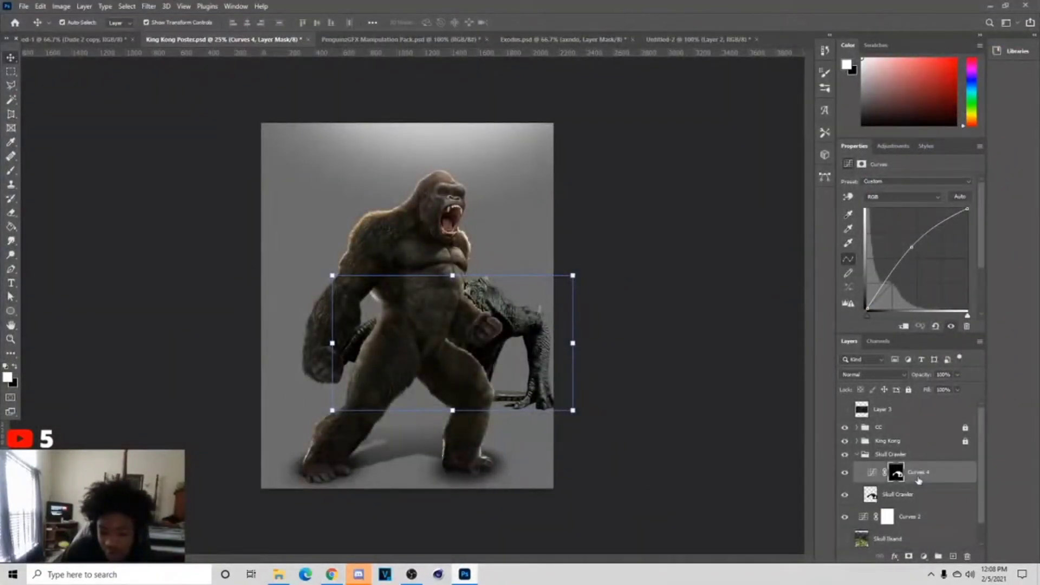
Step: Shrink the Skull Crawler group to about half size and move it beside Kong's leg
{"action": "key", "text": "ctrl+z"}
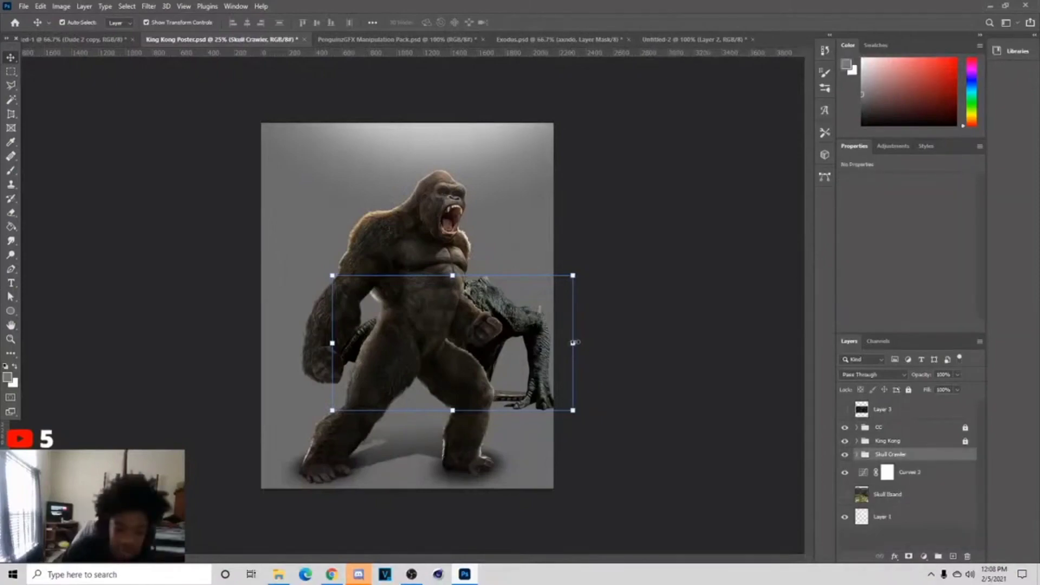
{"action": "left_click_drag", "start_coordinate": [573, 342], "coordinate": [459, 360]}
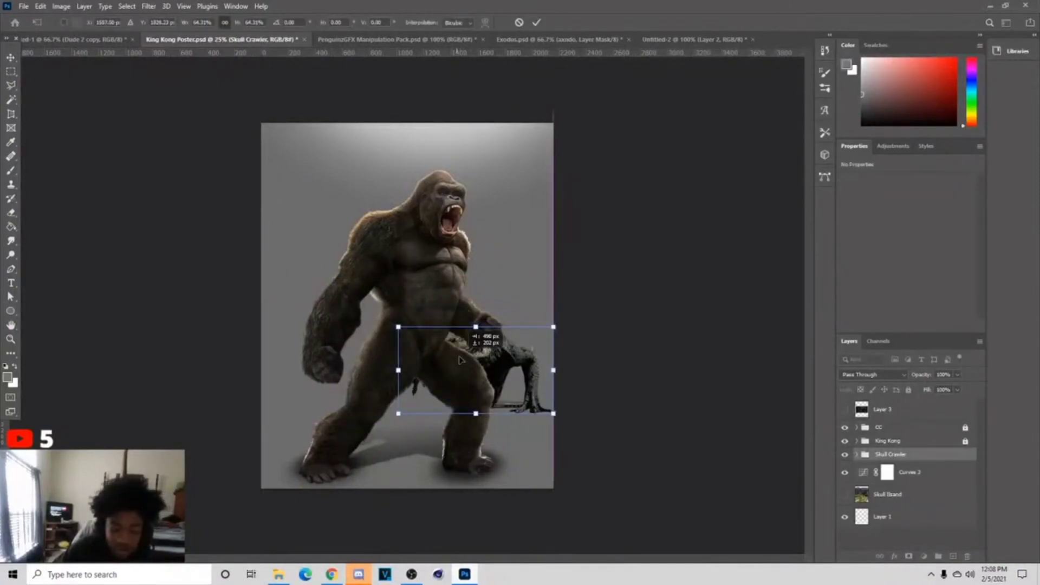
{"action": "left_click", "coordinate": [331, 574]}
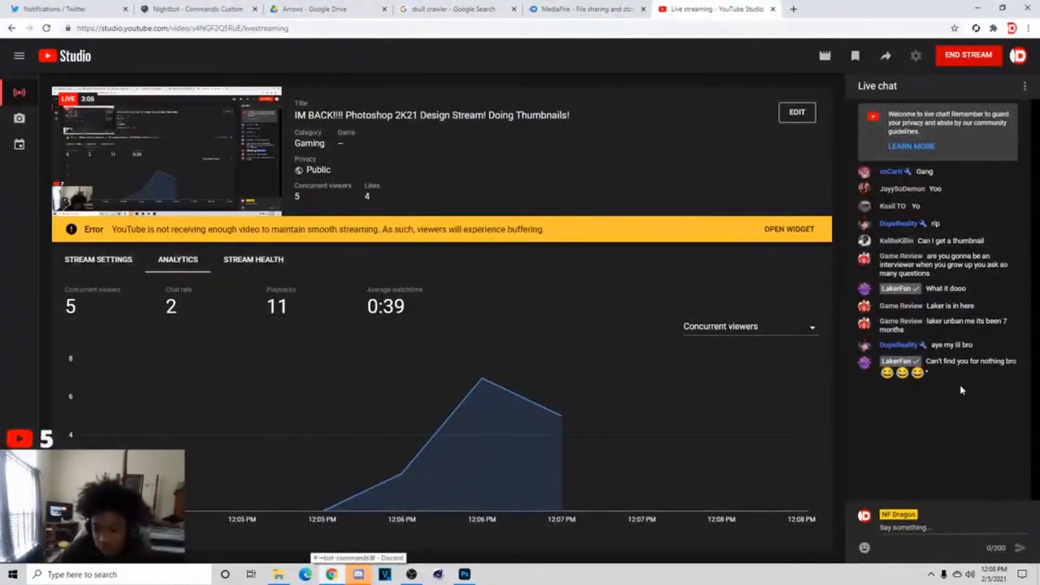
{"action": "left_click", "coordinate": [464, 574]}
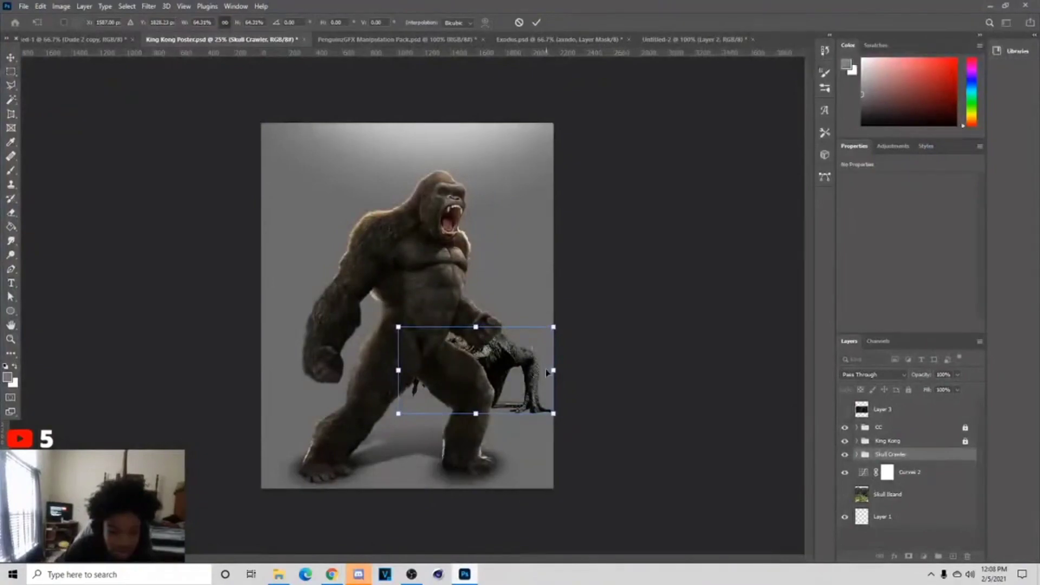
Step: Check the livestream dashboard, then show the Skull Island mountain background layer
{"action": "mouse_move", "coordinate": [954, 251]}
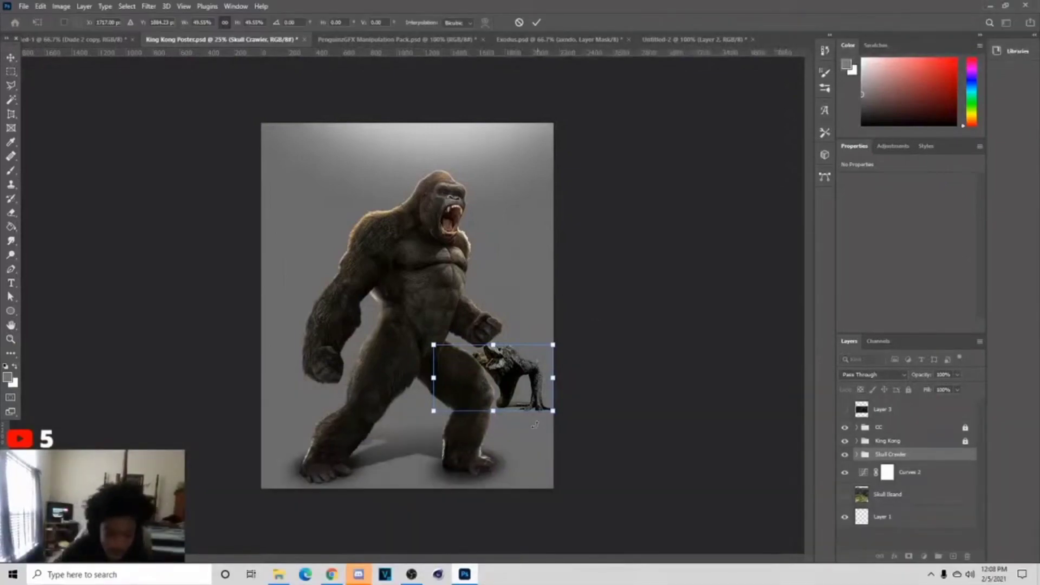
{"action": "left_click", "coordinate": [333, 572]}
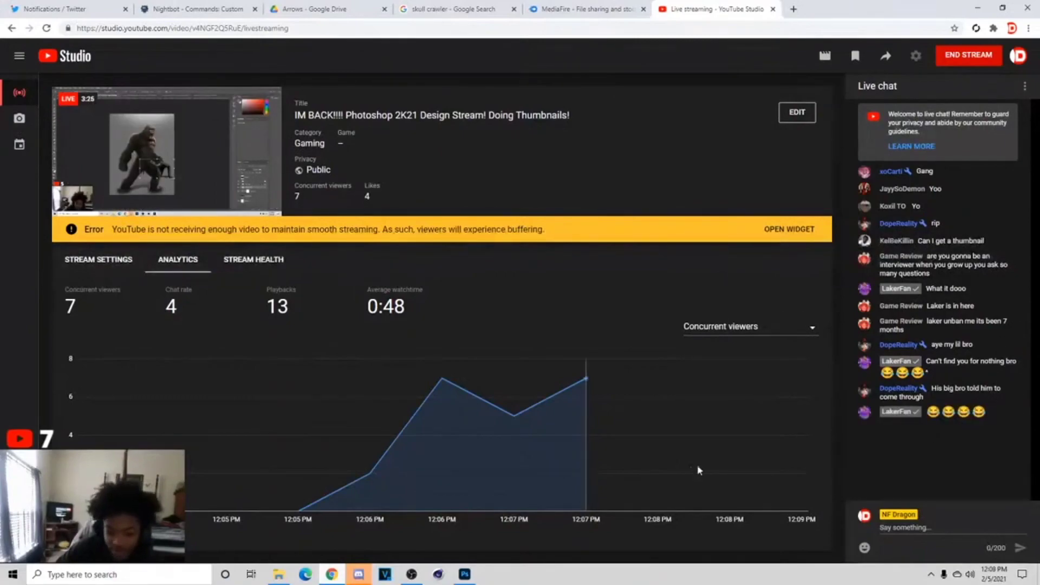
{"action": "key", "text": "alt+Tab"}
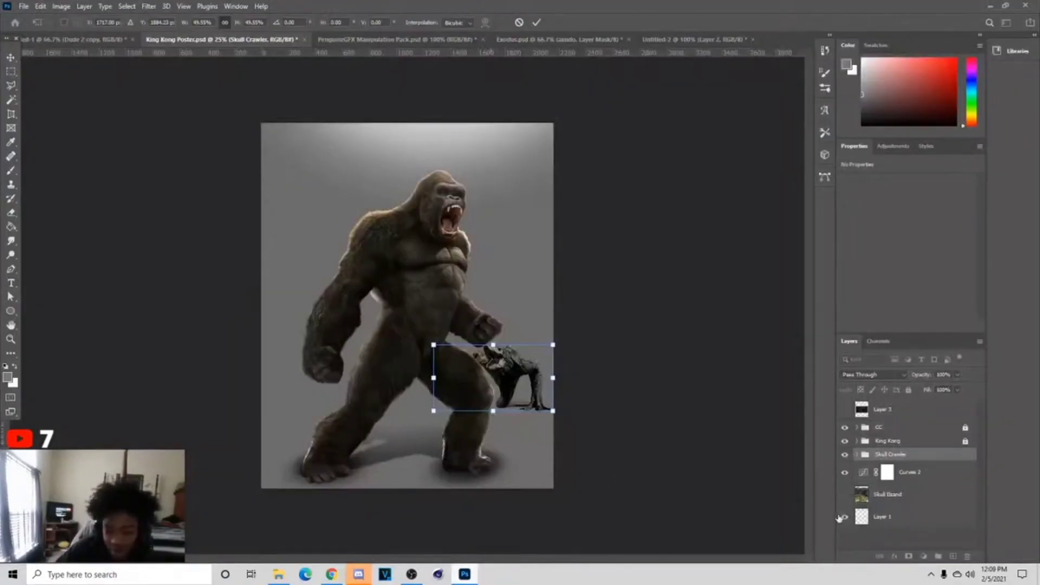
{"action": "left_click", "coordinate": [845, 495]}
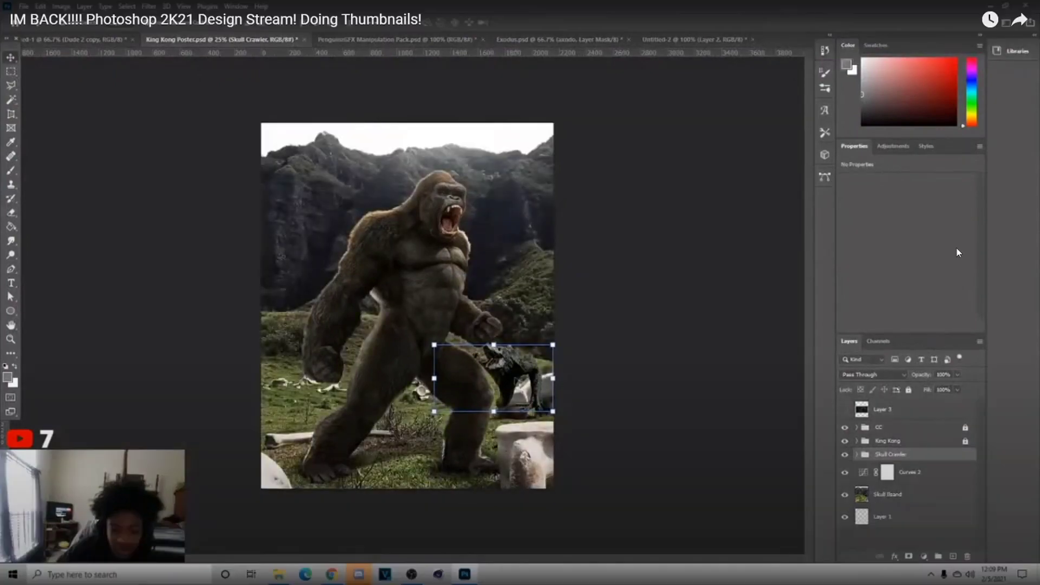